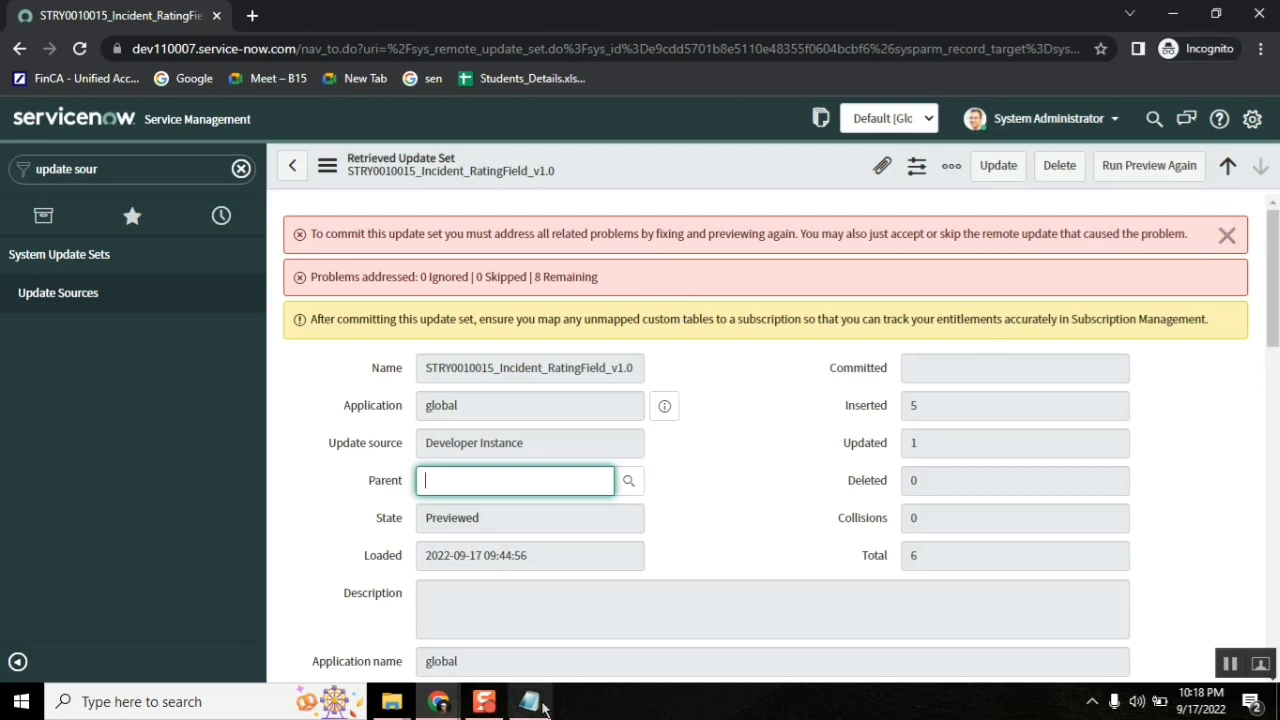
Look over the retrieved update set STRY0010015_Incident_RatingField_v1.0 and dismiss its error and warning messages.
click(737, 435)
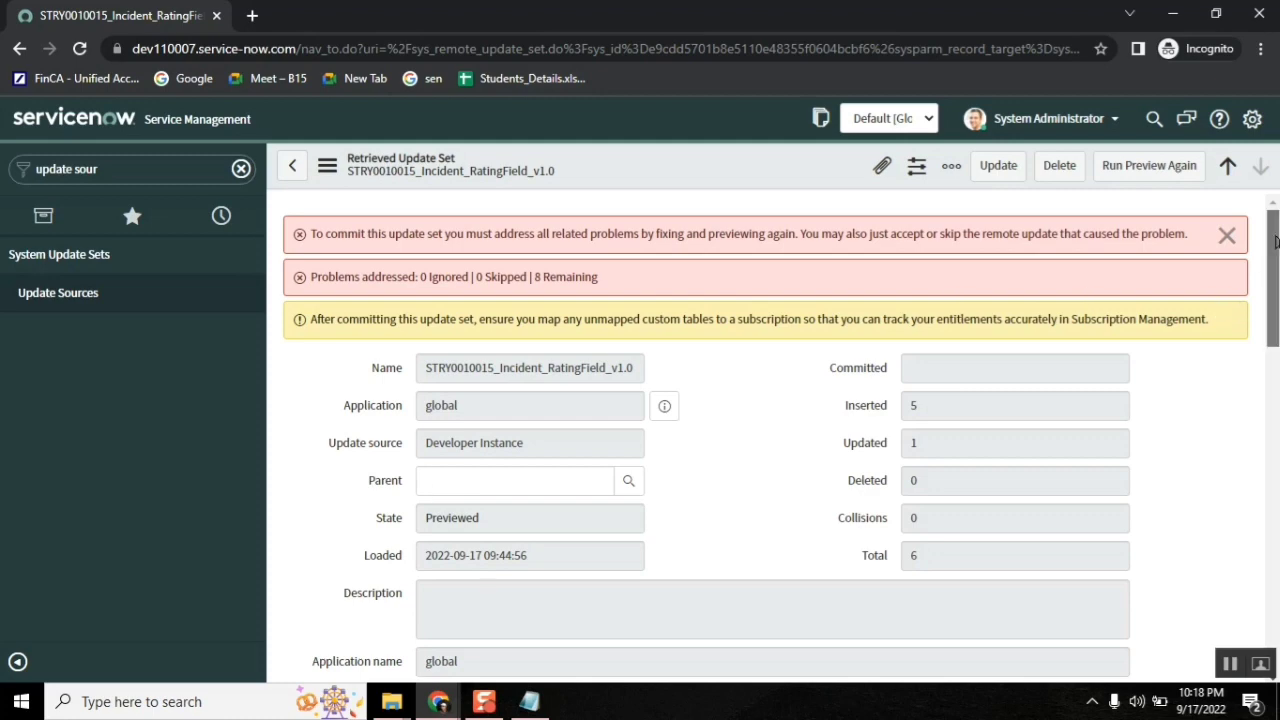
drag(1274, 240, 1273, 415)
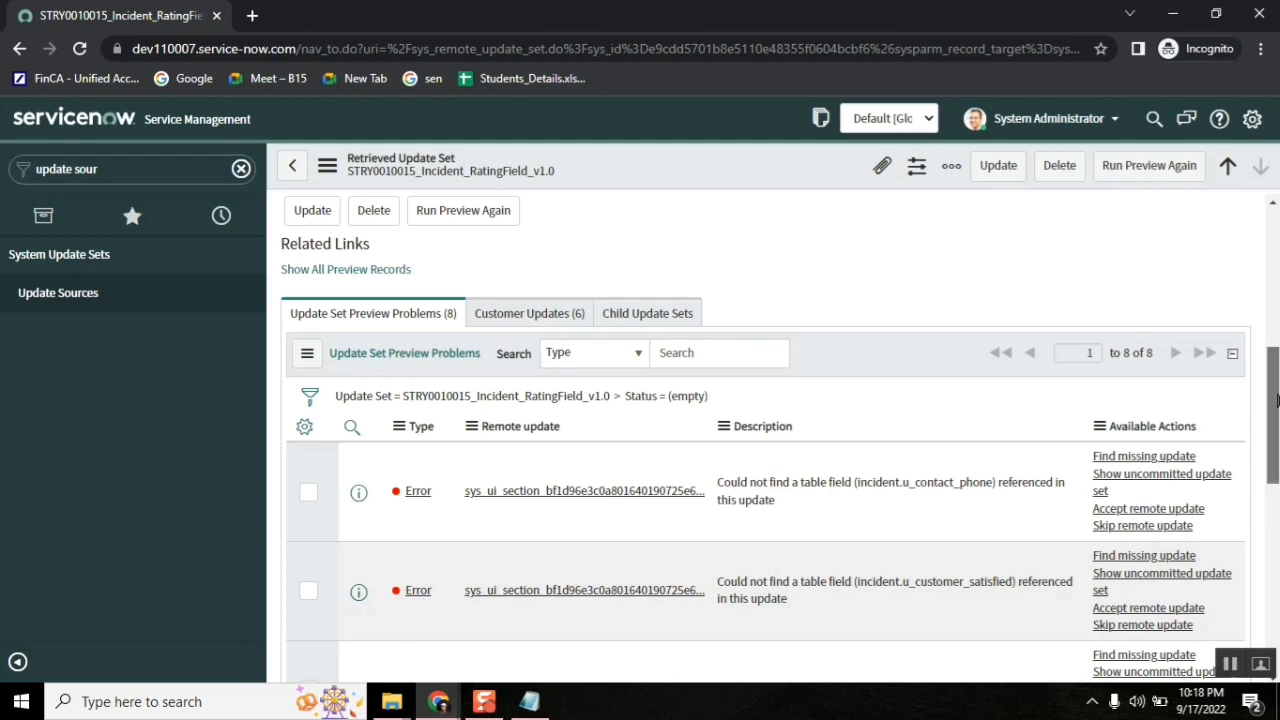
drag(1276, 400, 1262, 255)
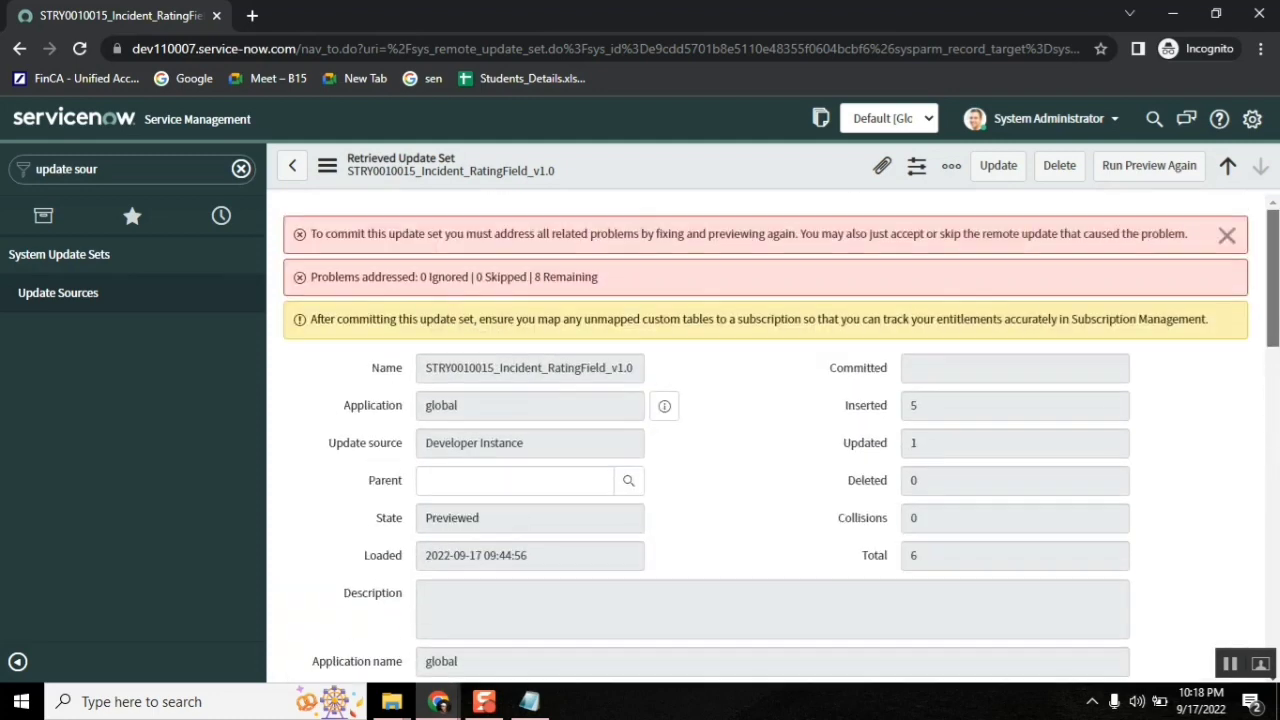
click(1227, 237)
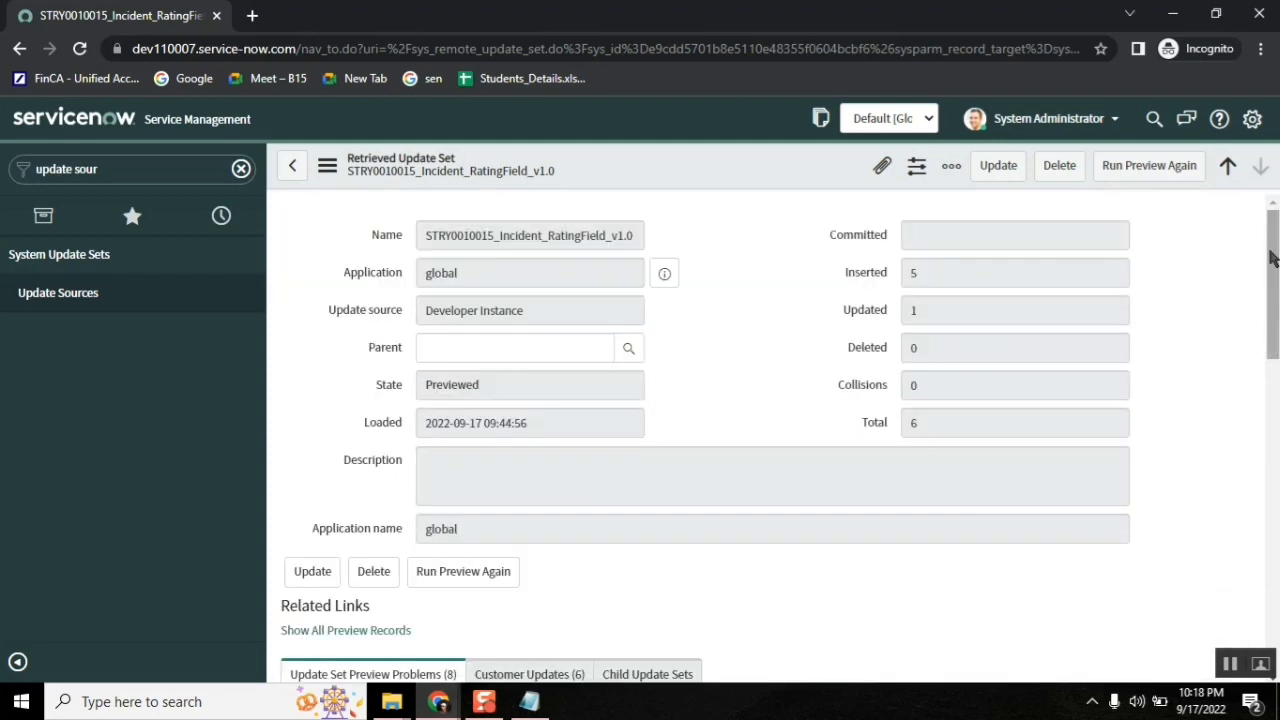
Review the update set preview problems, reading which incident table fields the error descriptions name.
drag(1271, 229, 1246, 394)
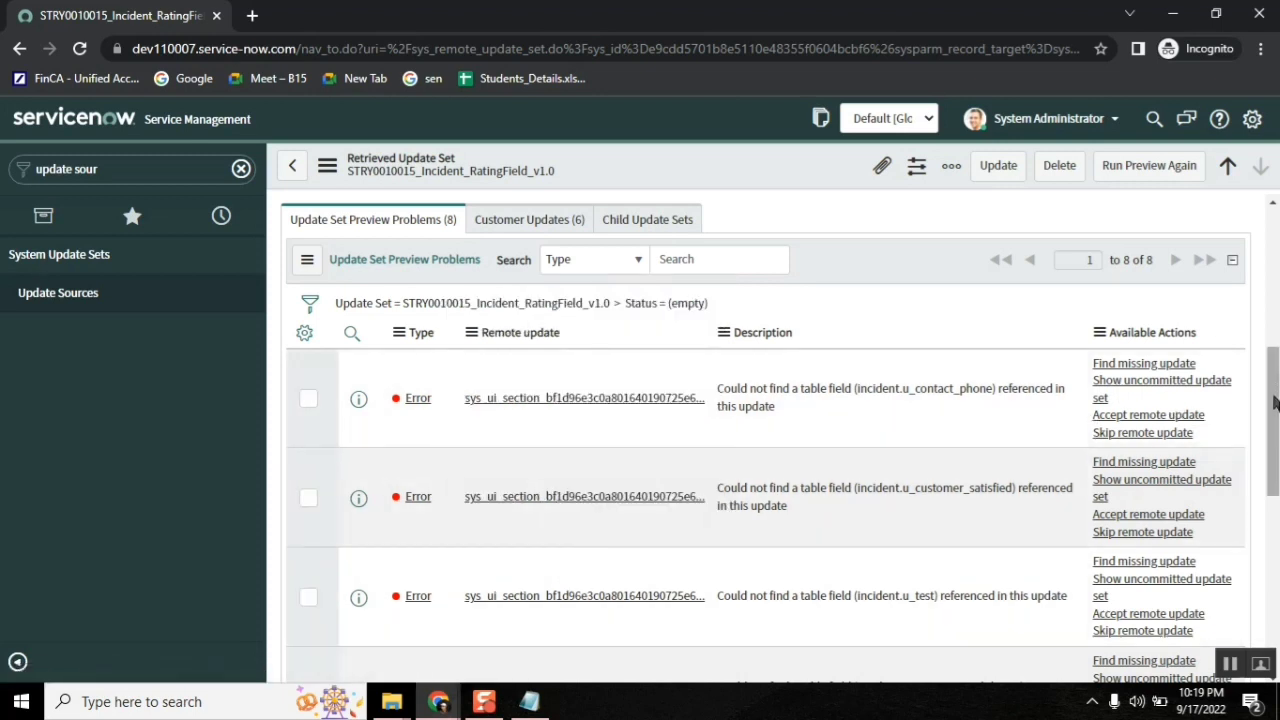
mouse_move(1272, 400)
mouse_down()
mouse_move(1272, 540)
mouse_move(1272, 389)
mouse_up()
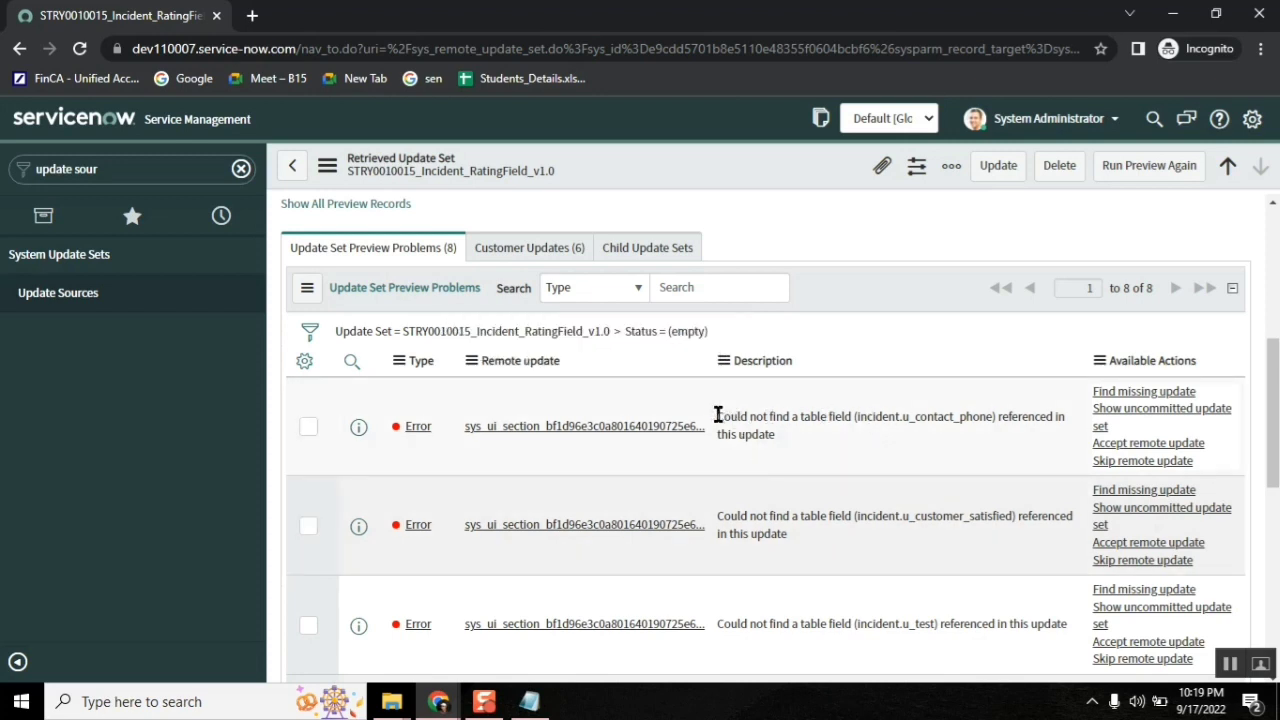
drag(717, 417, 989, 422)
drag(856, 517, 802, 516)
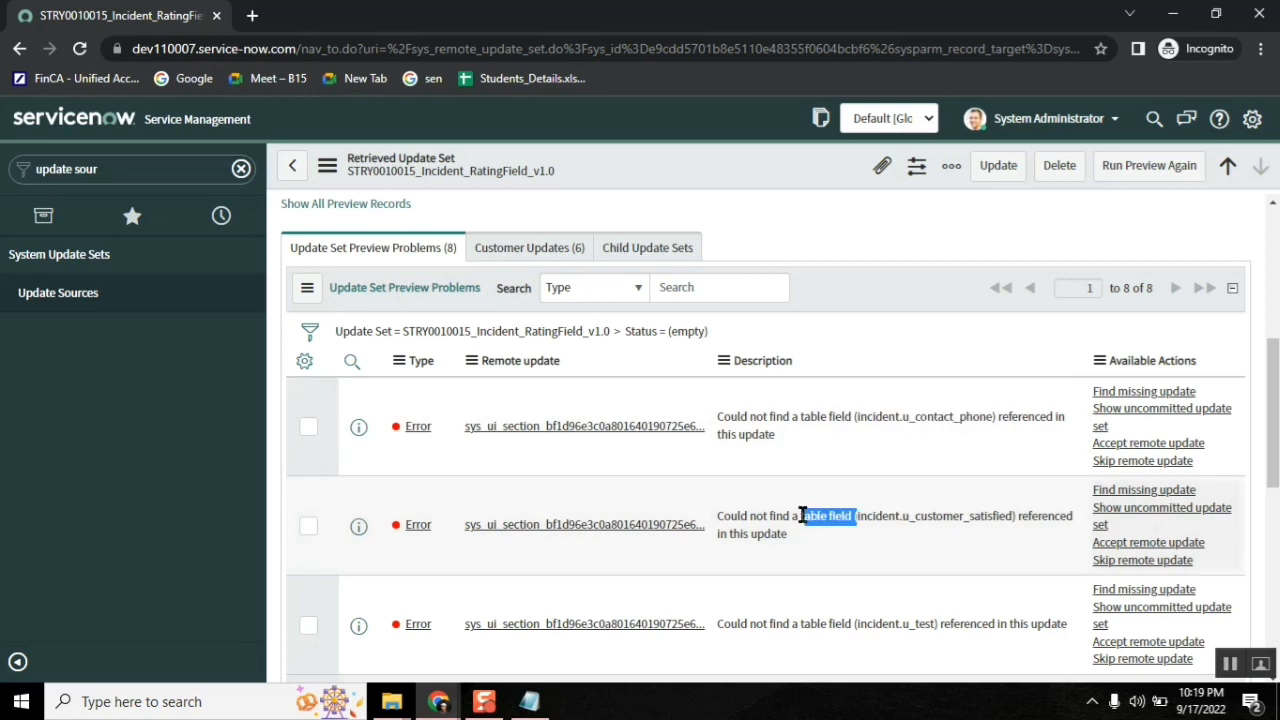
drag(906, 517, 1012, 514)
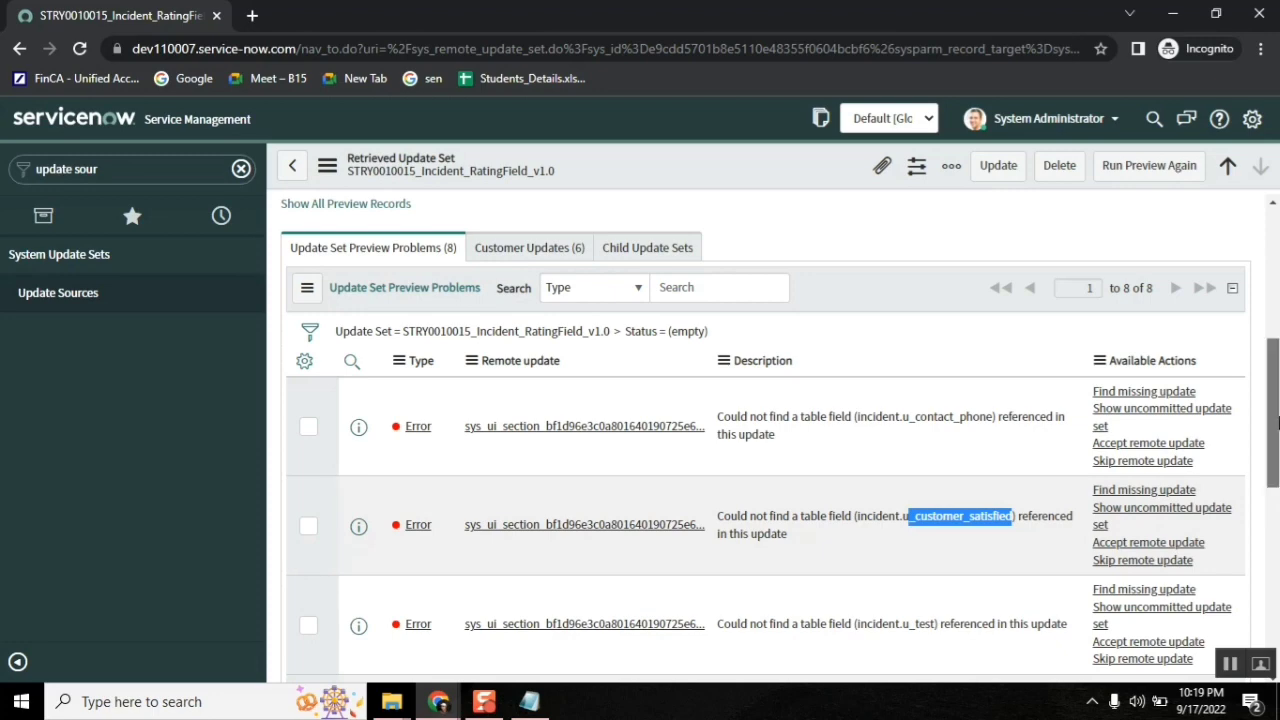
scroll(1120, 505, down, 2)
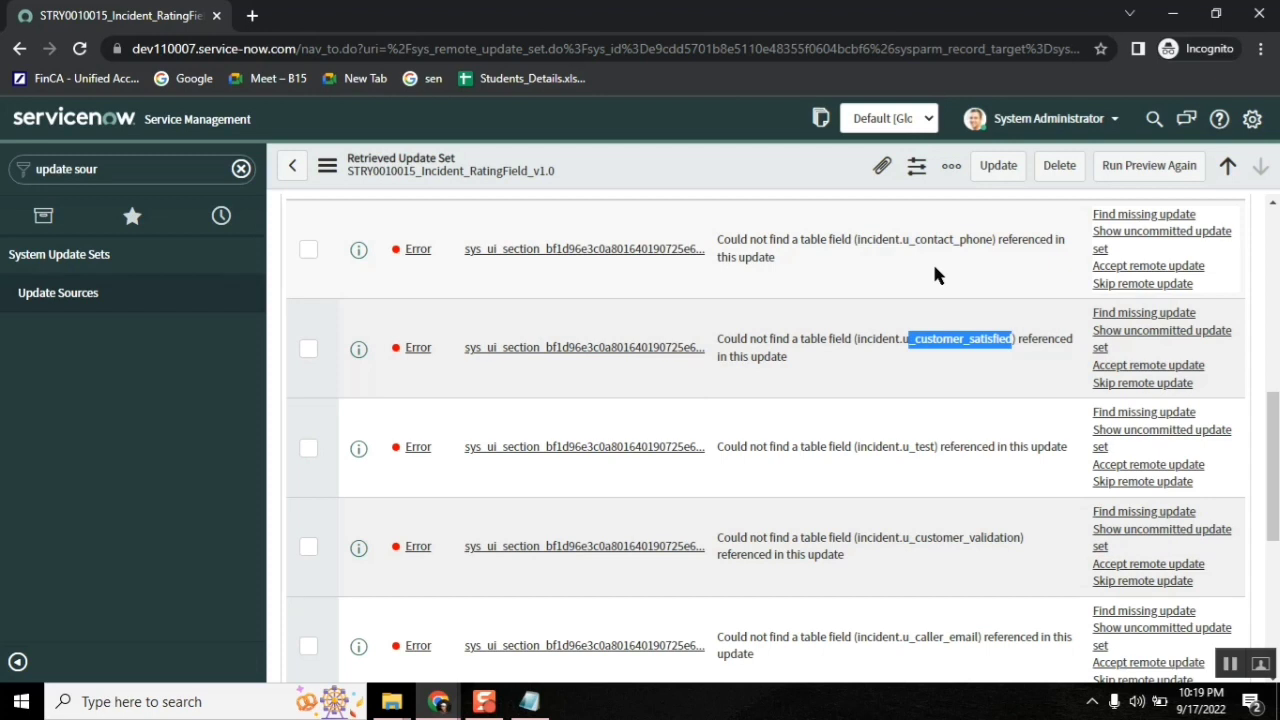
Open a blank incident form in a new tab by entering incident.FORM in the navigator filter.
click(133, 168)
text(i)
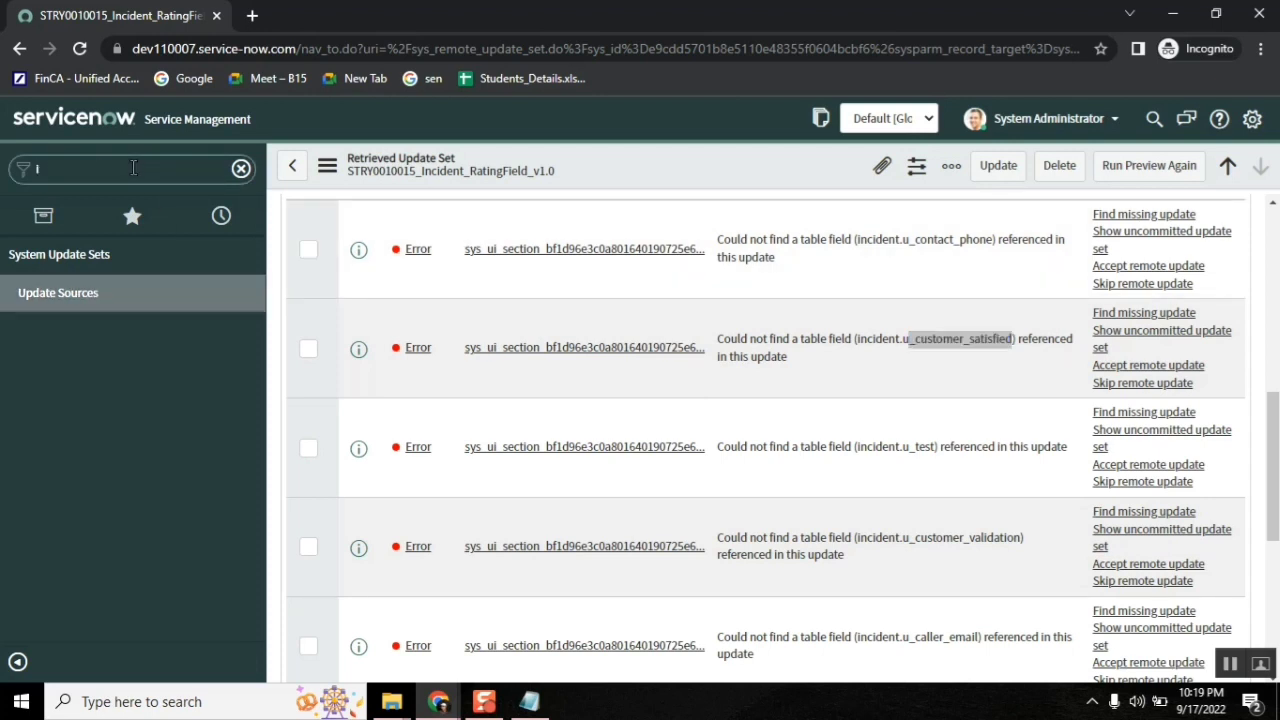
text(ncident)
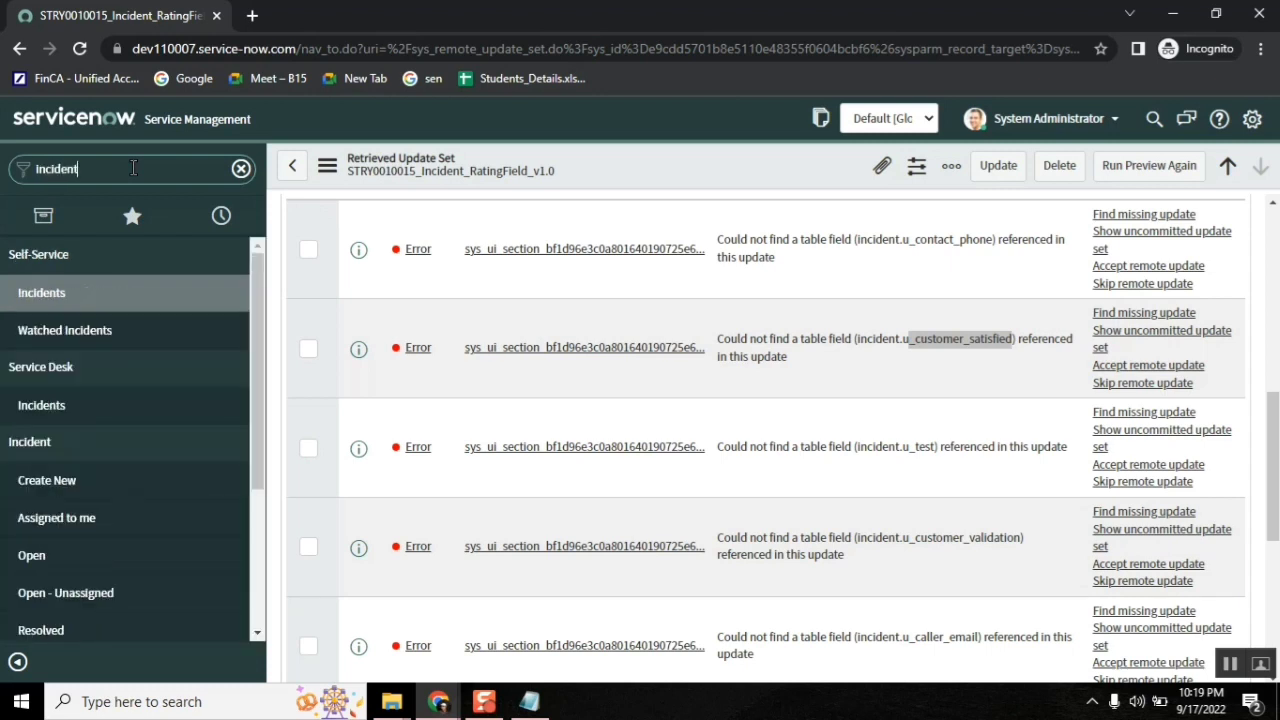
text(.FORM)
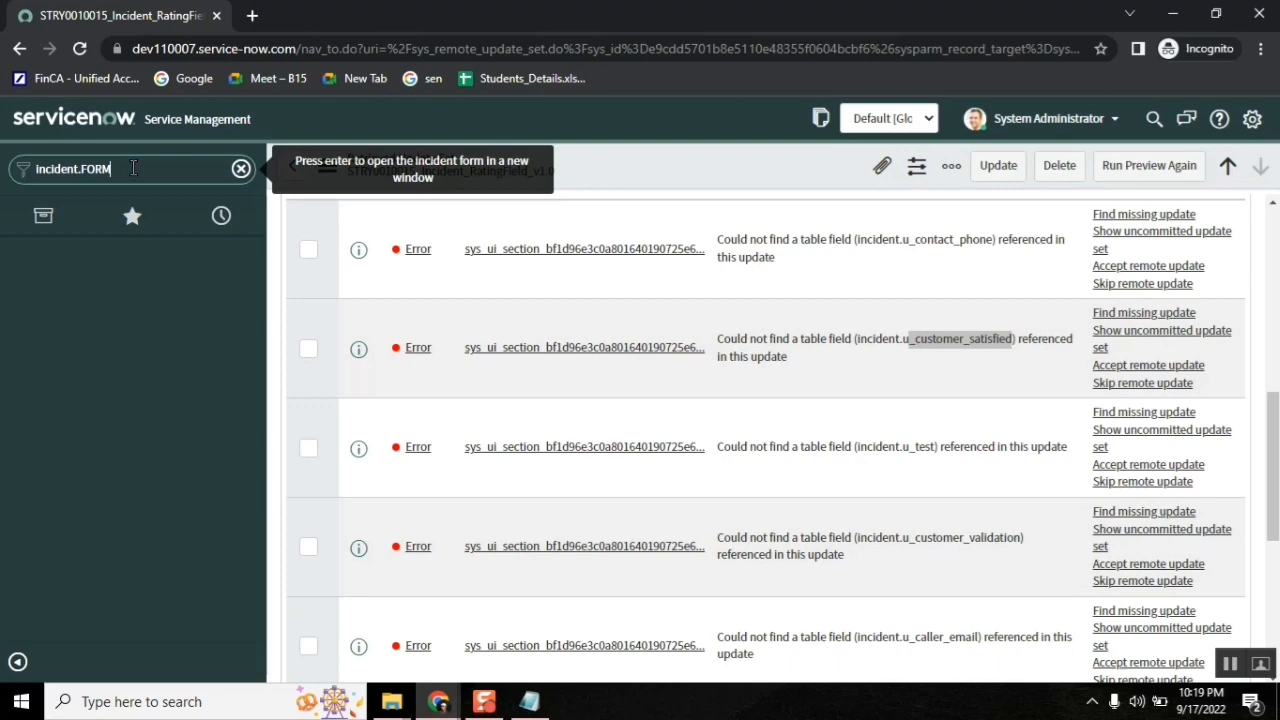
key(Return)
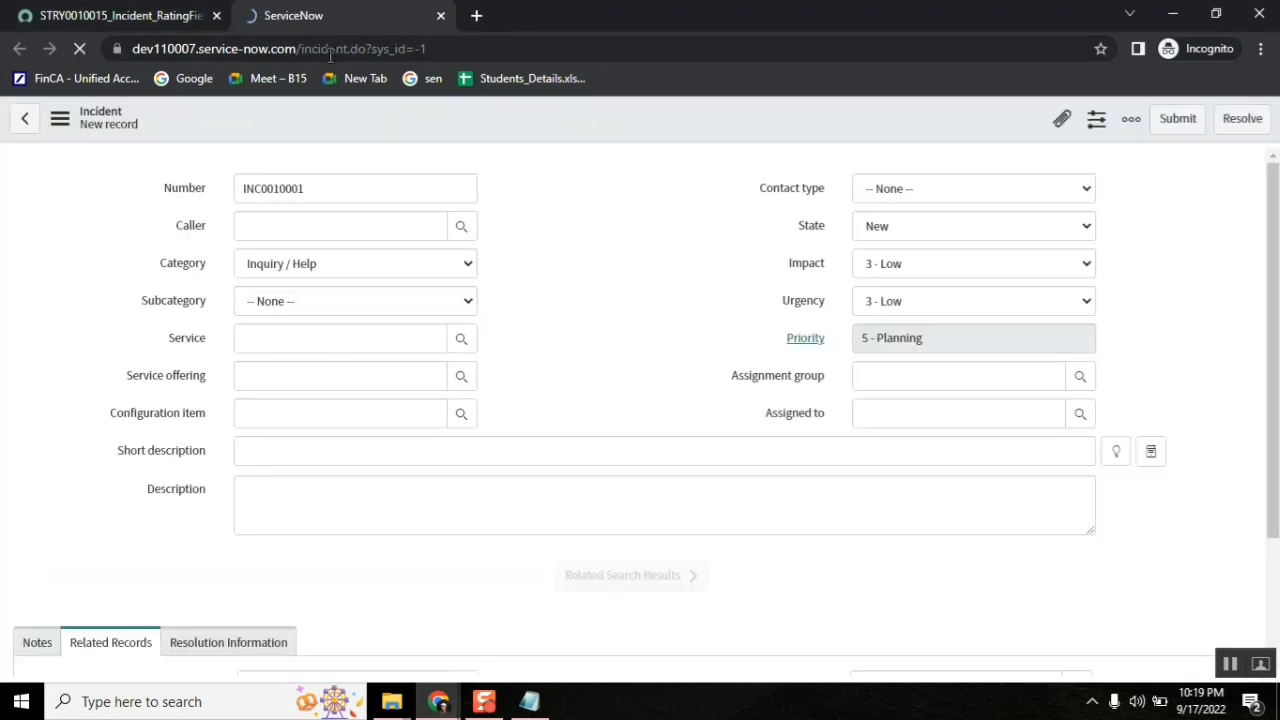
Return to the new incident record and open its Form Layout configuration.
key(ctrl+Tab)
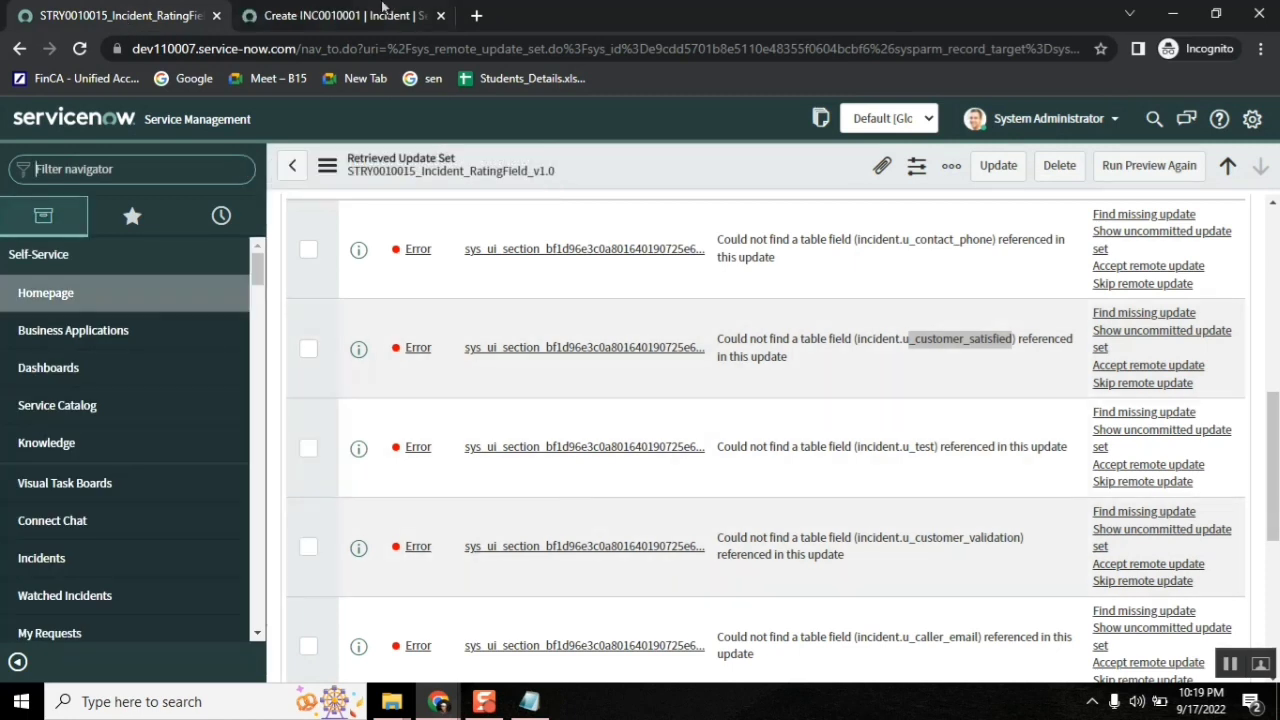
click(383, 8)
right_click(636, 112)
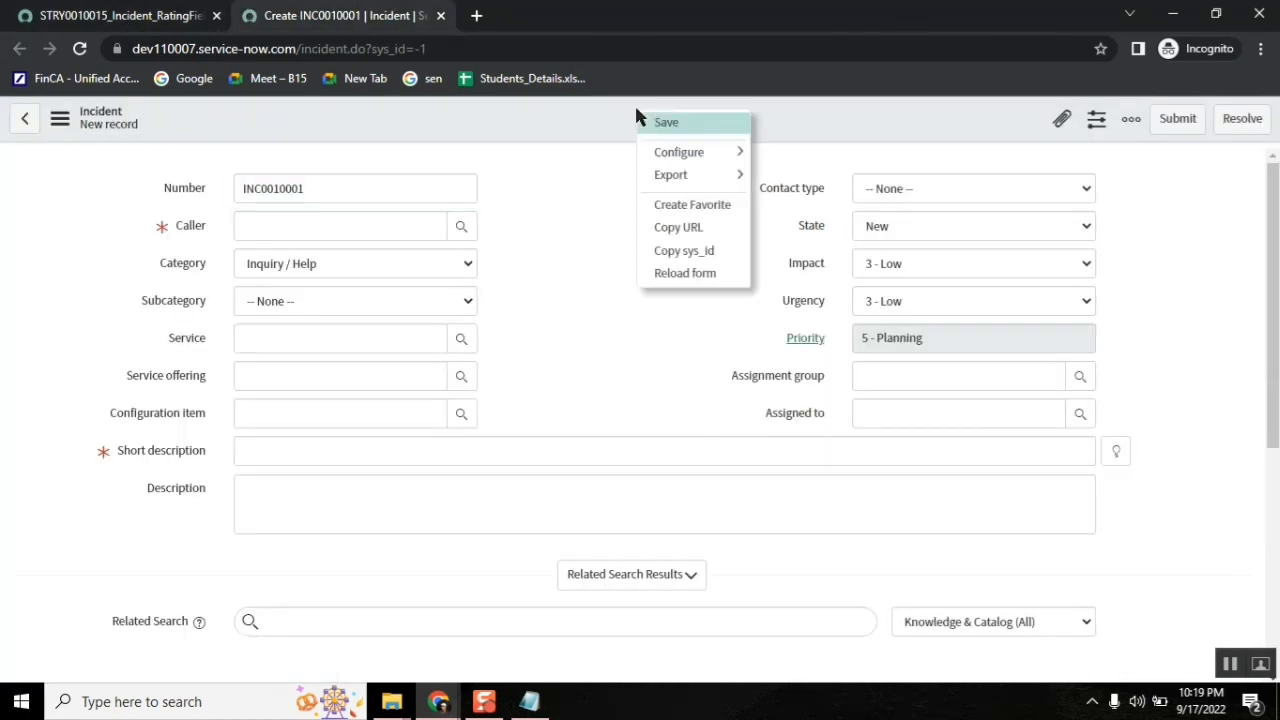
mouse_move(686, 157)
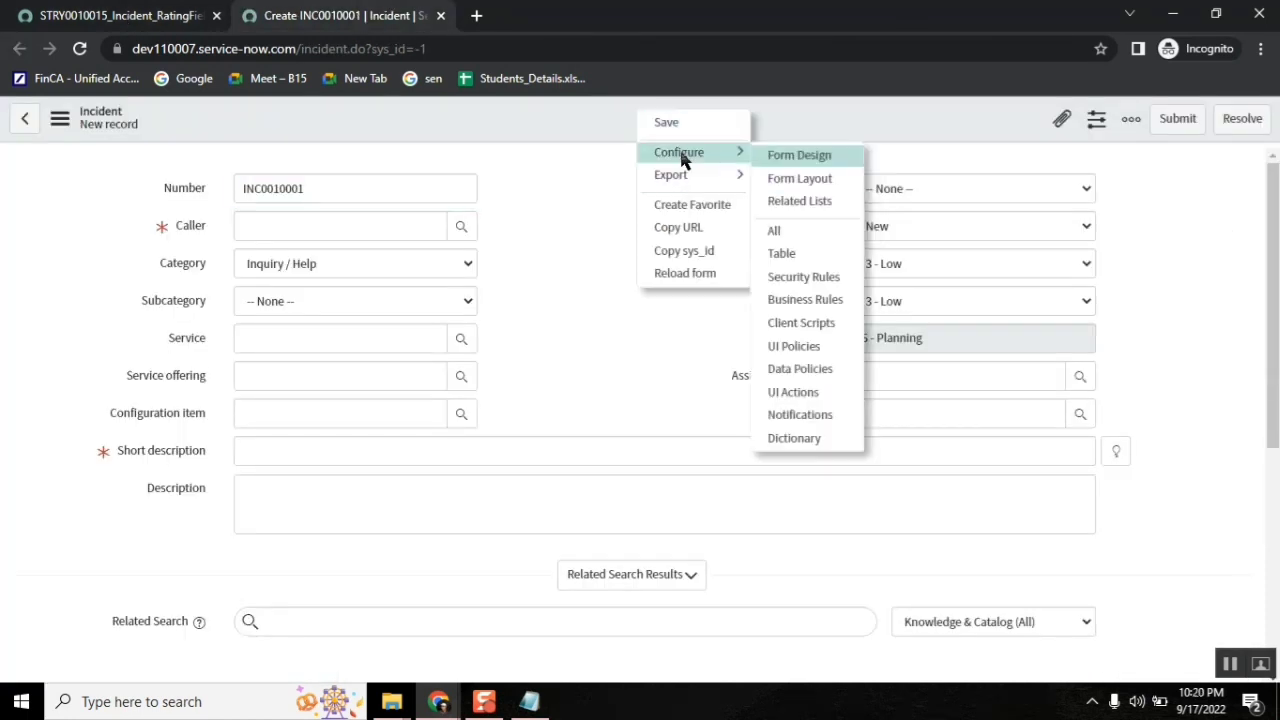
click(812, 180)
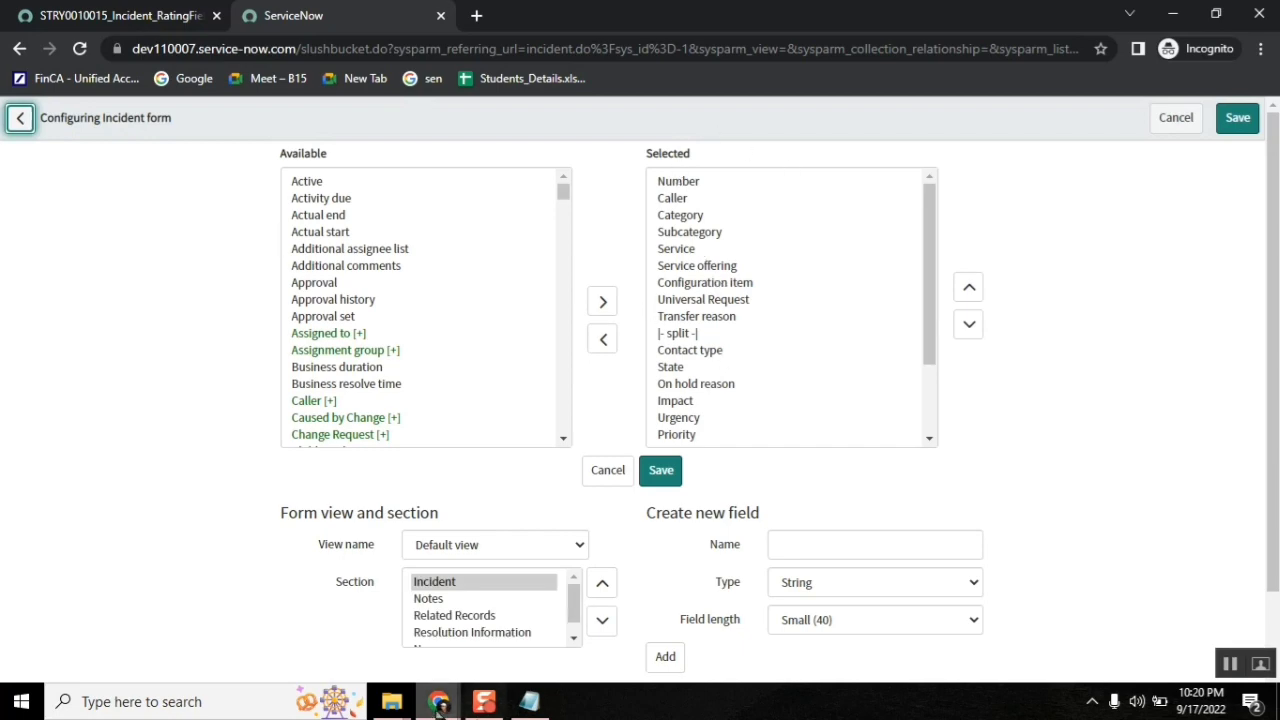
Switch to the dev120120 instance's browser window and open the Form Layout customer update of STRY0010015_Incident_RatingField_v1.0 in a new tab.
mouse_move(435, 708)
click(212, 619)
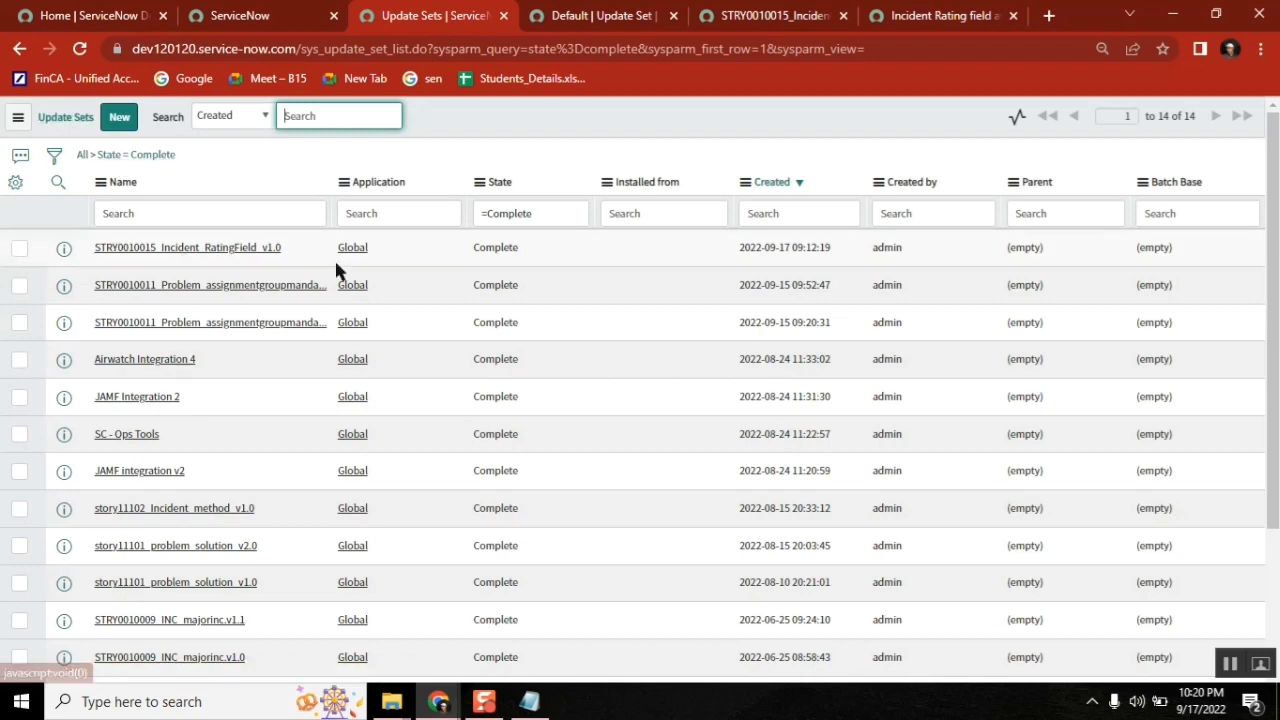
click(779, 18)
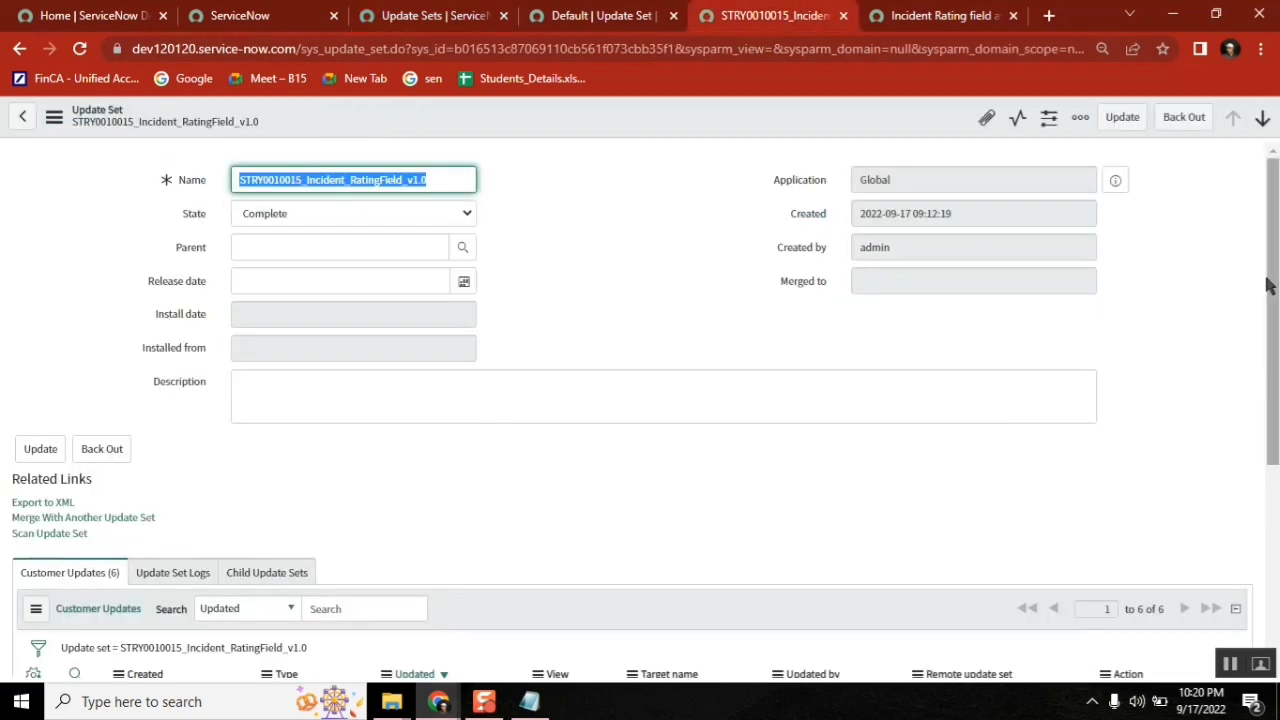
drag(1275, 230, 1257, 414)
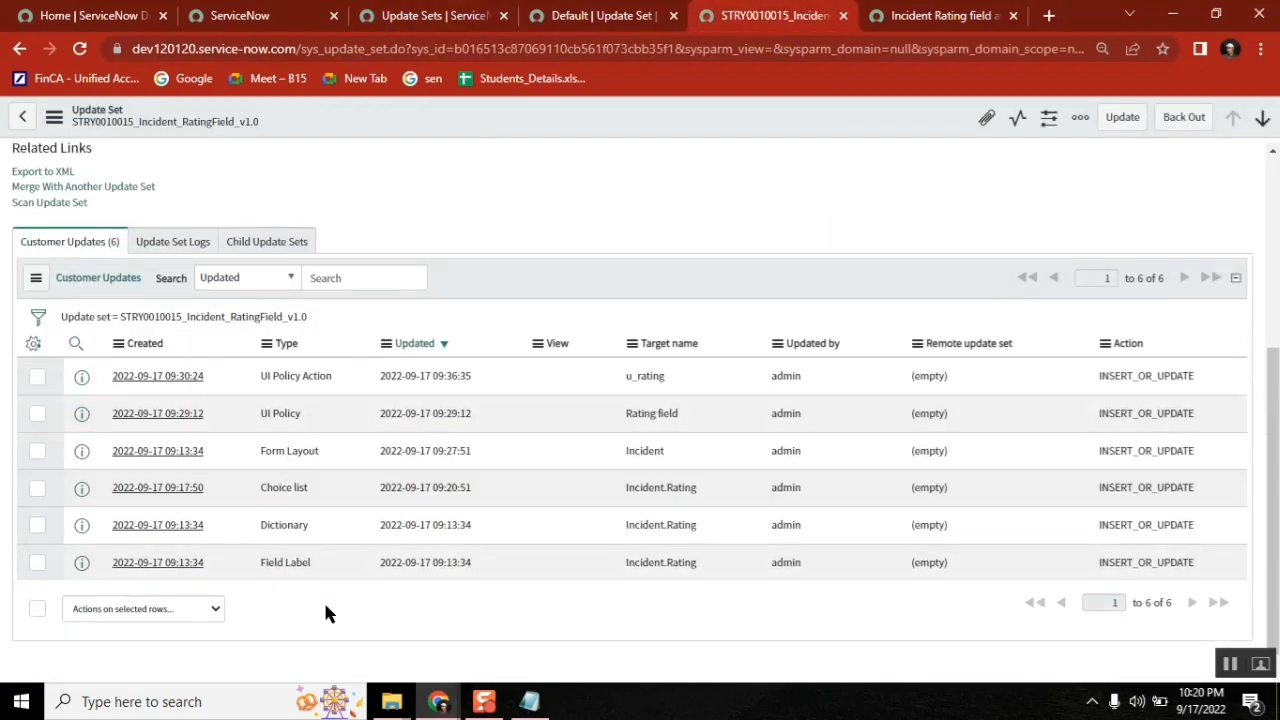
middle_click(172, 456)
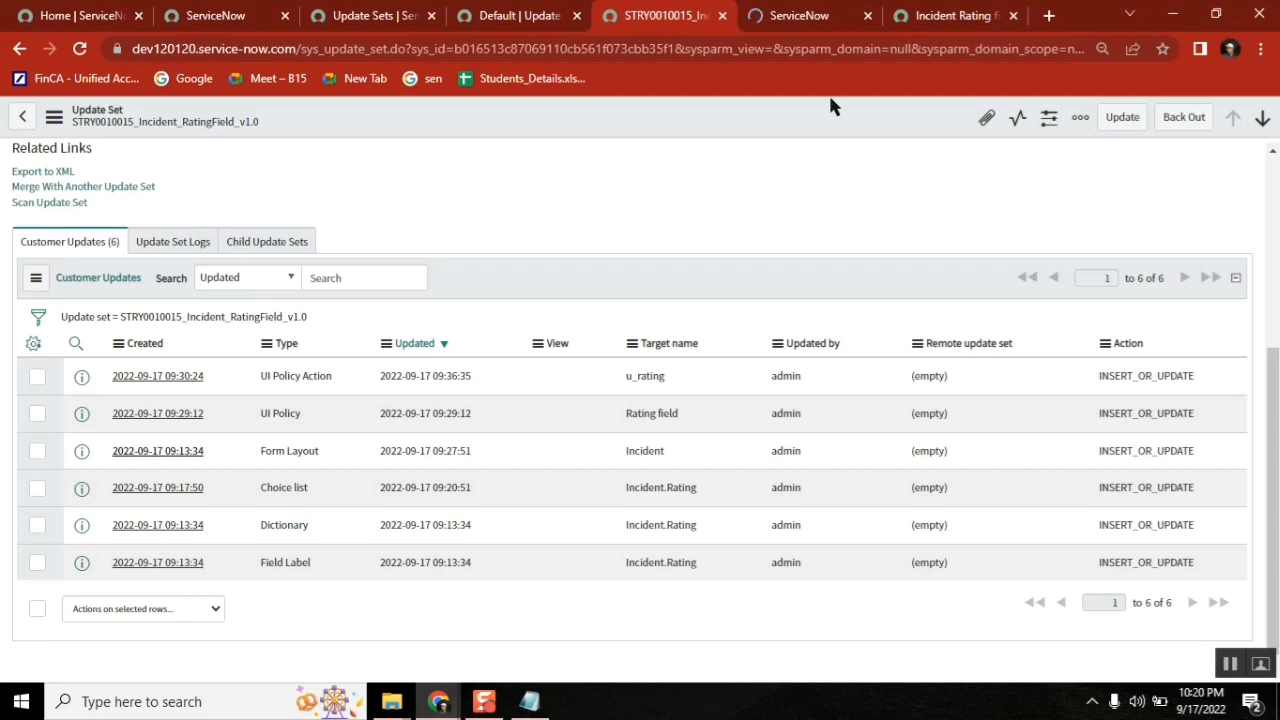
click(803, 22)
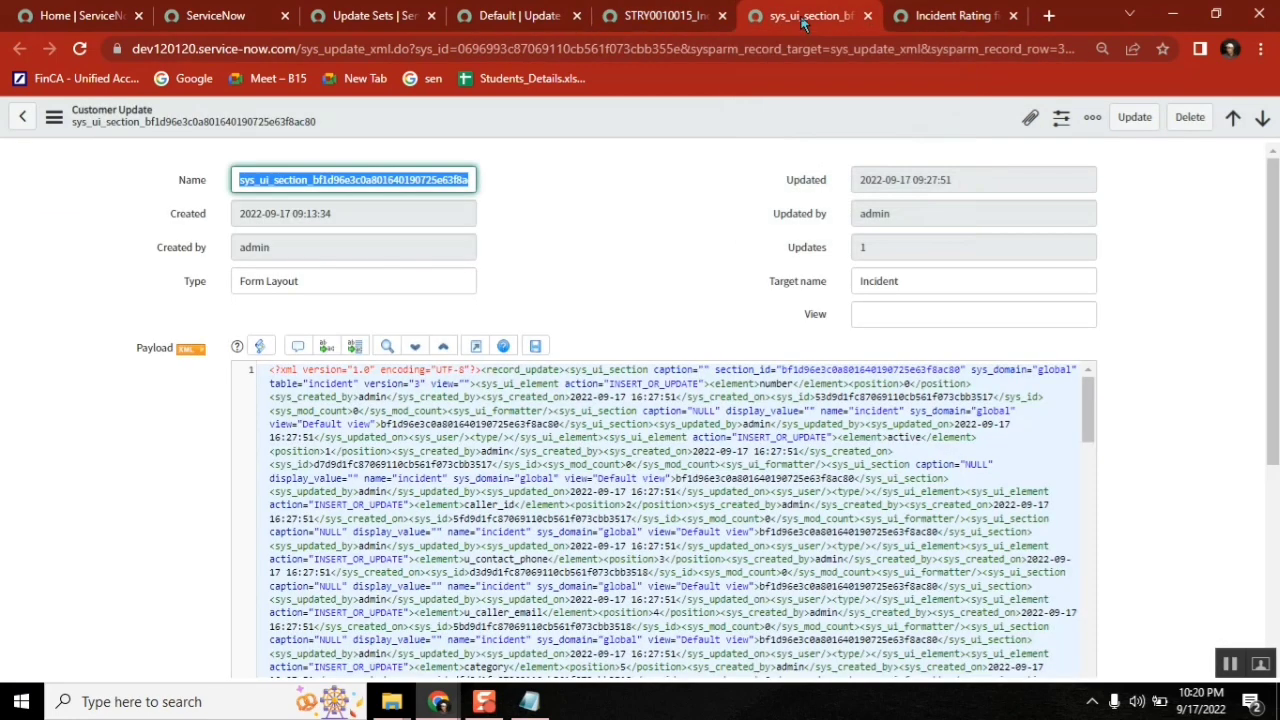
Search the customer update's XML payload for "rating" and highlight the u_rating element together with its position tag.
drag(1274, 232, 830, 345)
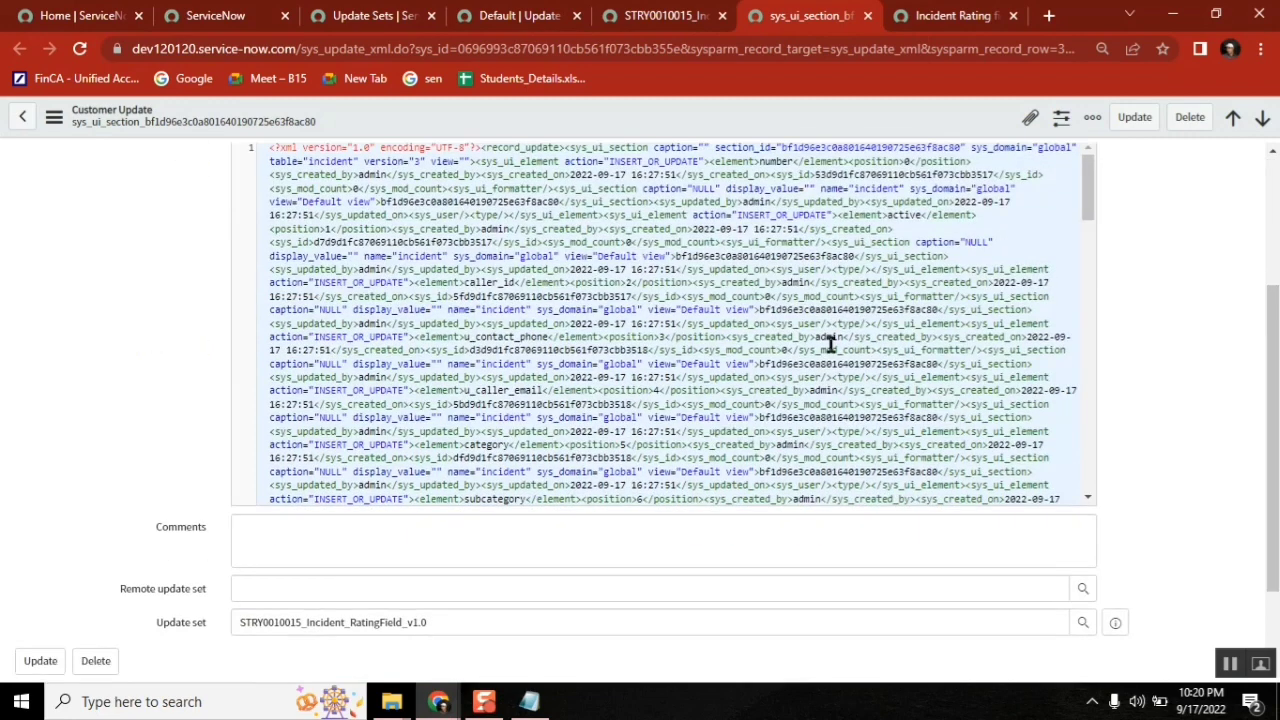
key(ctrl+f)
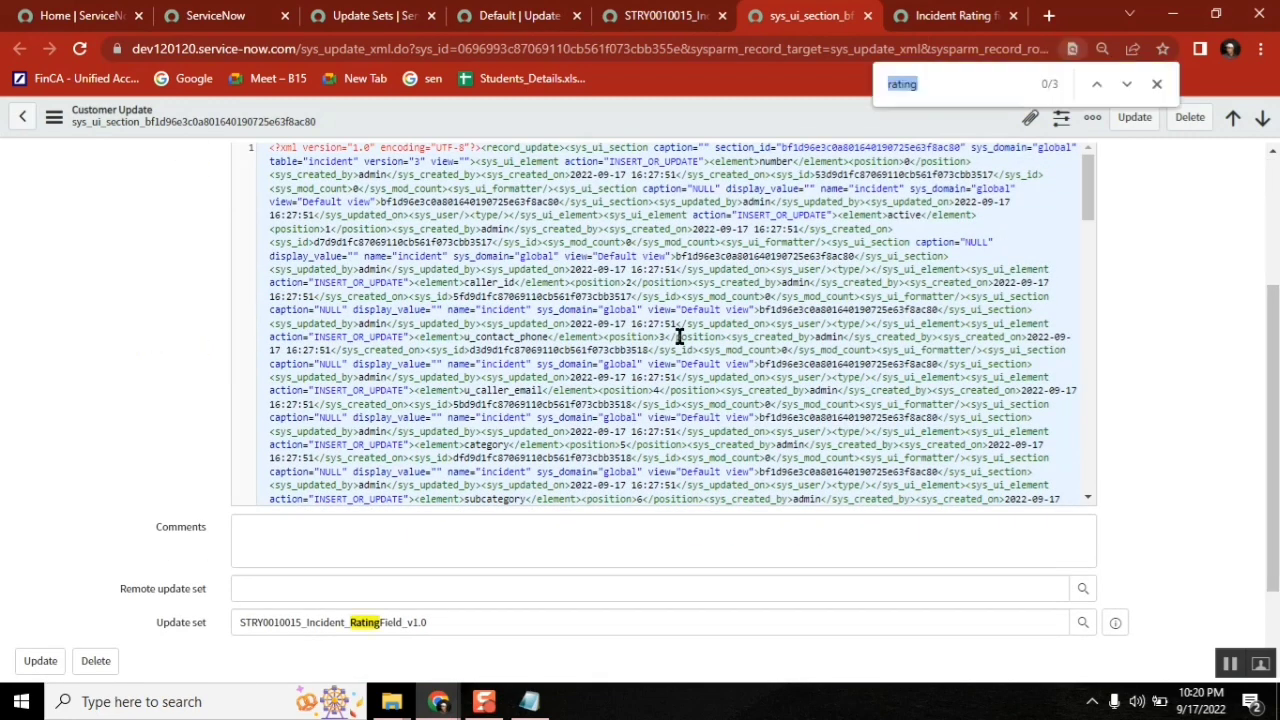
click(1157, 86)
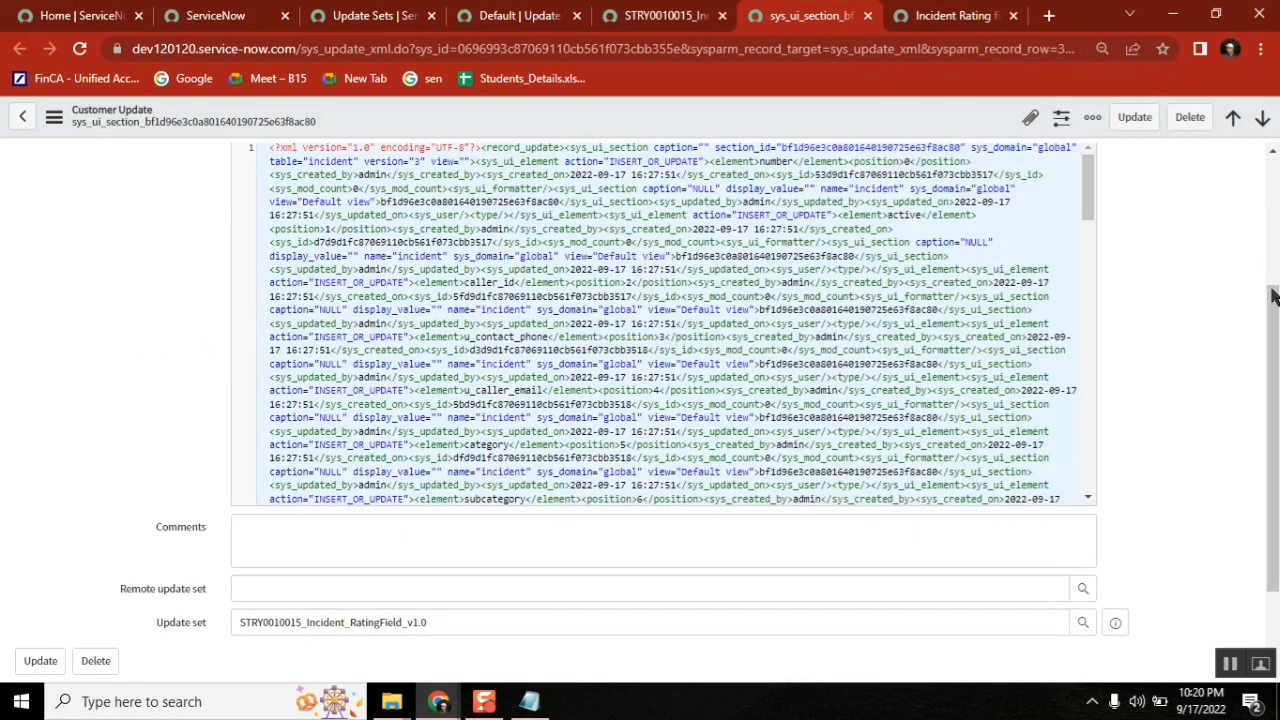
scroll(1271, 286, up, 1)
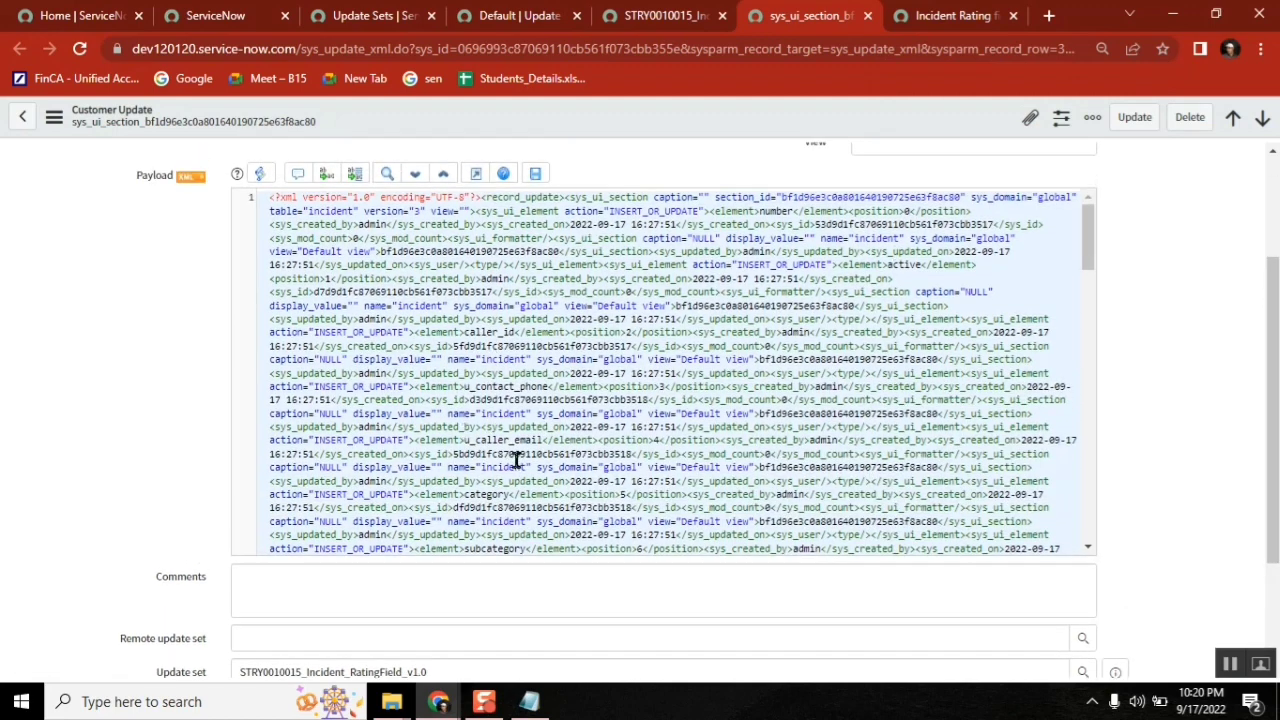
click(308, 212)
key(ctrl+f)
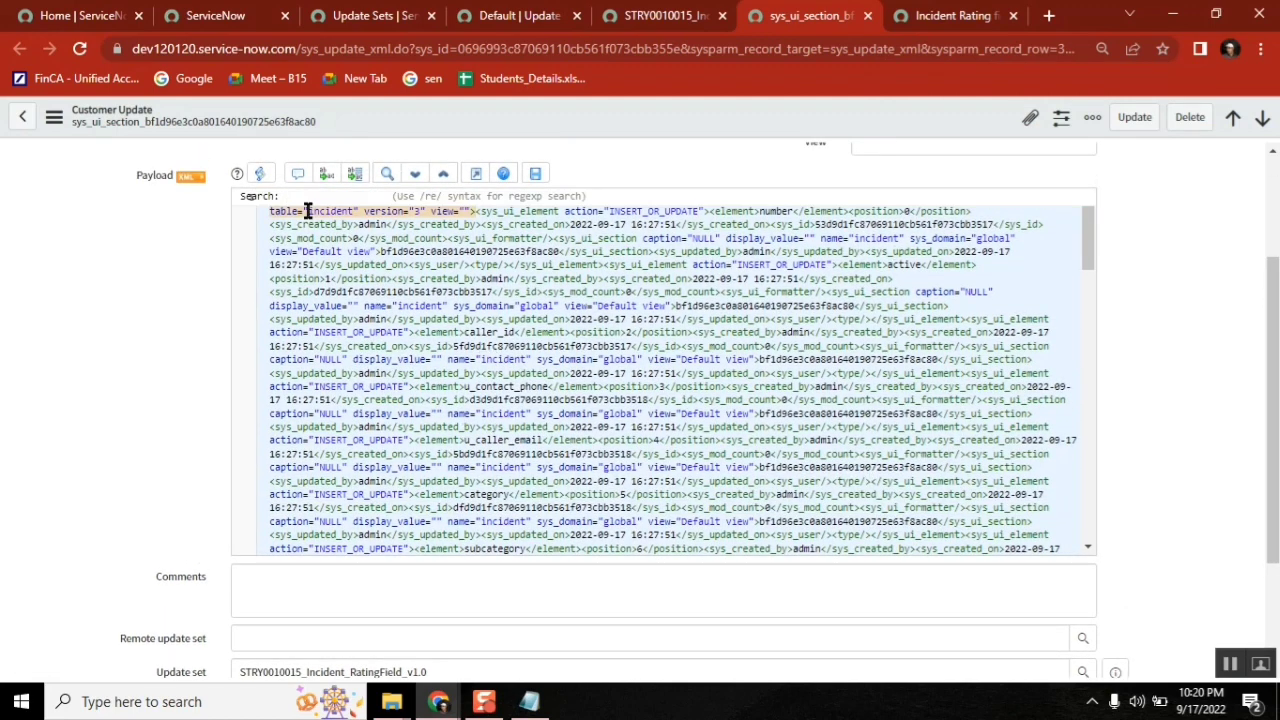
text(rating)
key(Return)
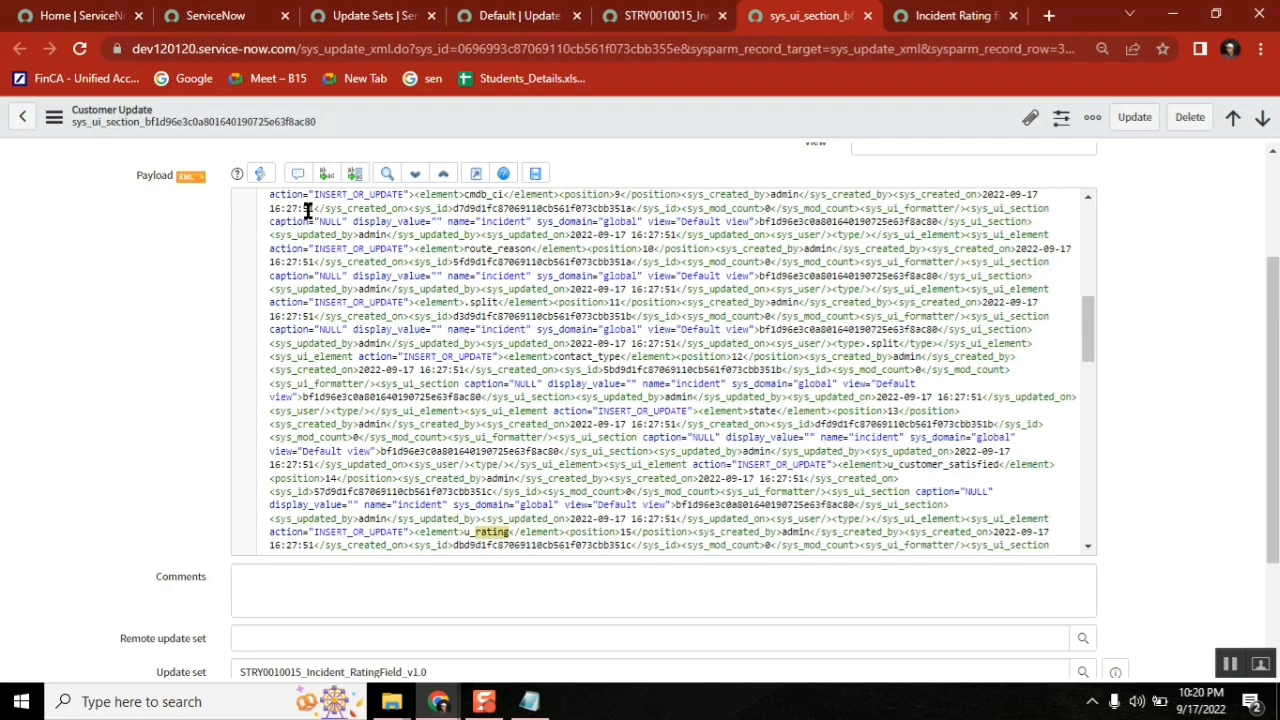
drag(1088, 323, 1088, 363)
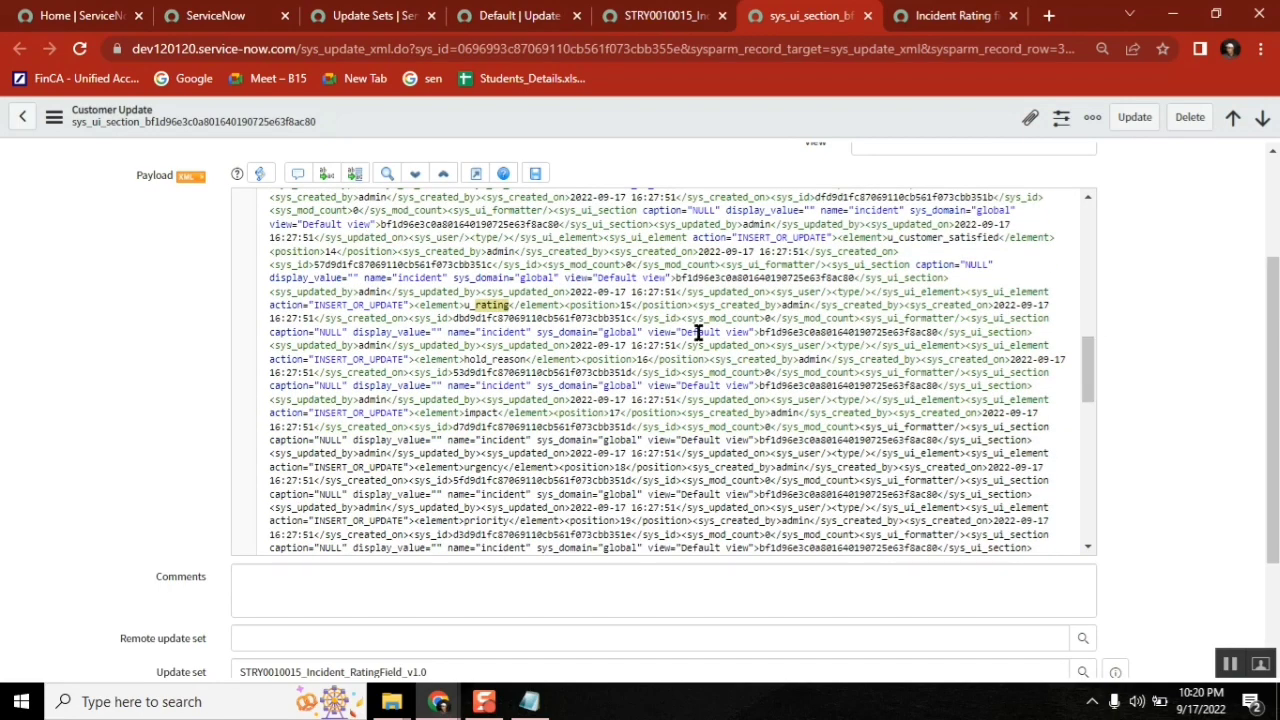
drag(636, 305, 463, 302)
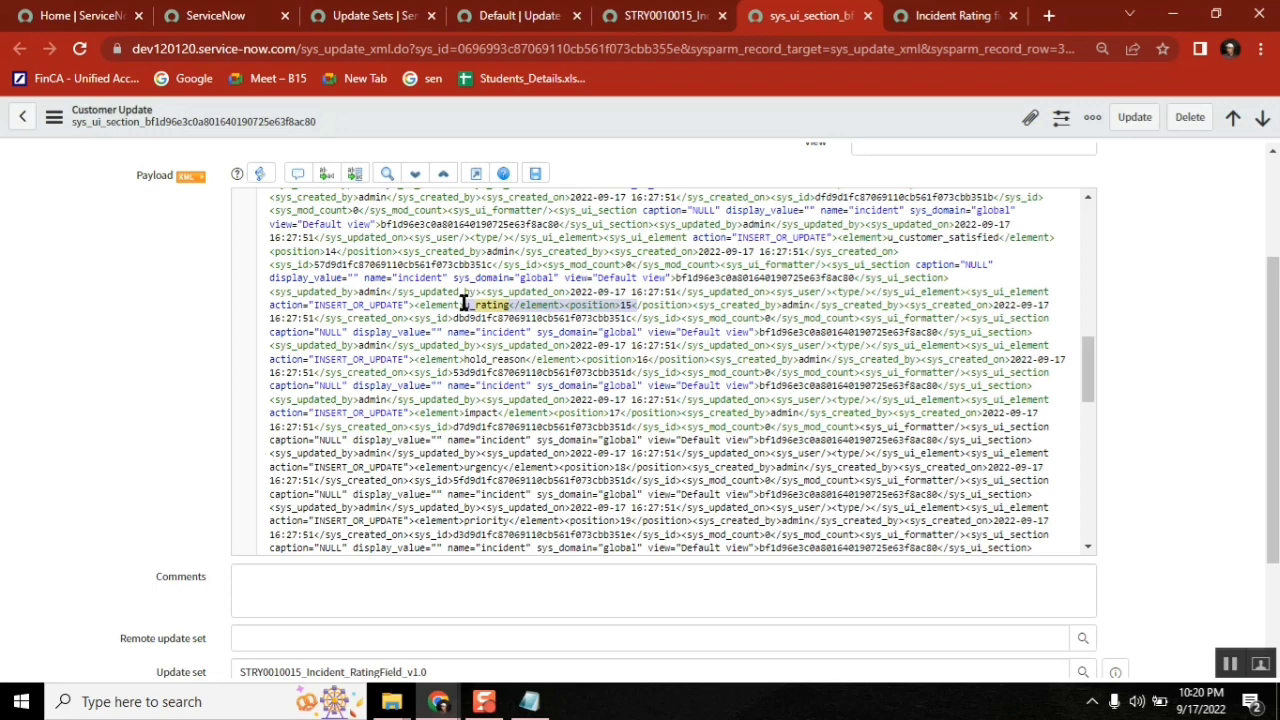
drag(463, 302, 459, 302)
Filter the navigator for "local update set" and open the Local Update Sets list in a new tab.
click(293, 17)
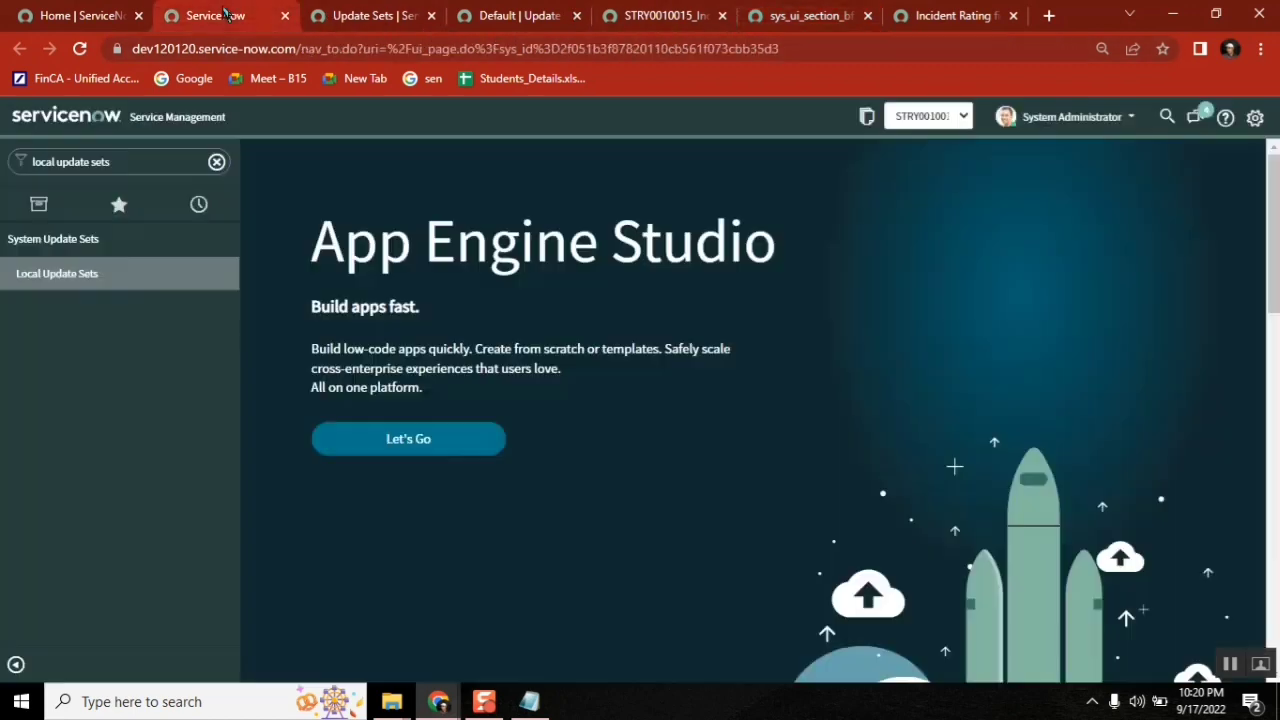
click(151, 165)
key(BackSpace)
text(local)
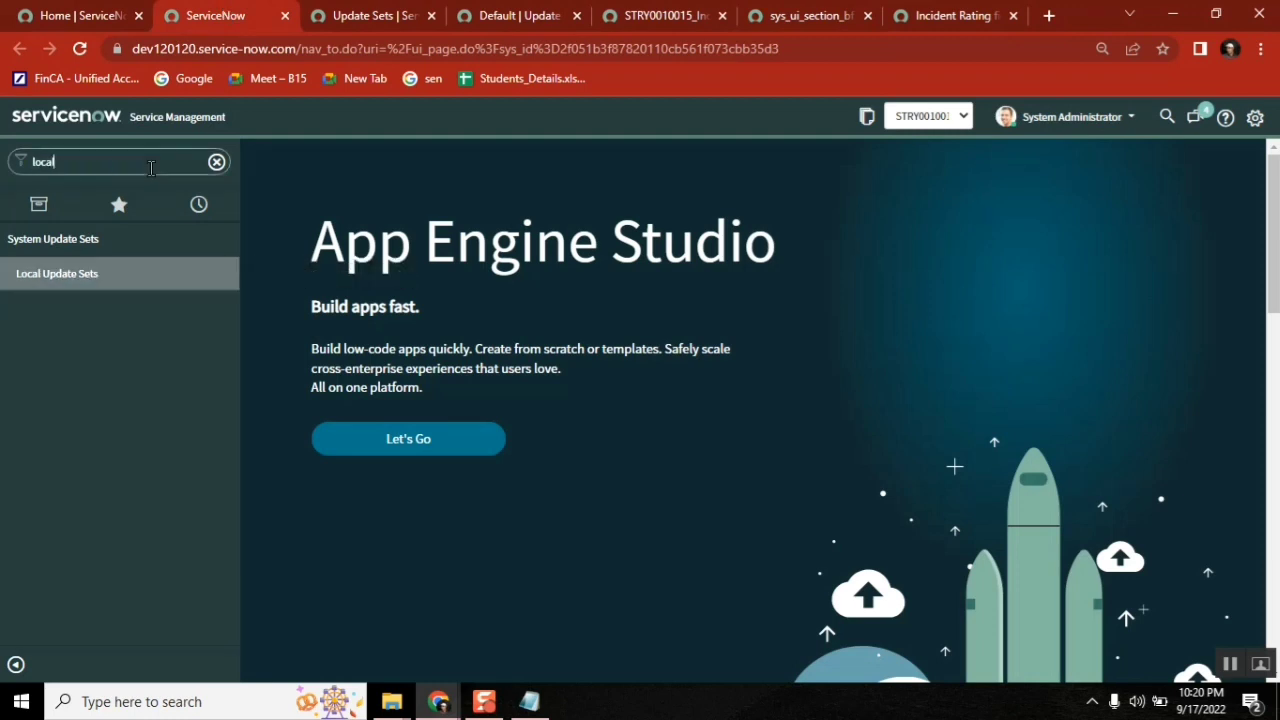
text( update set)
middle_click(88, 280)
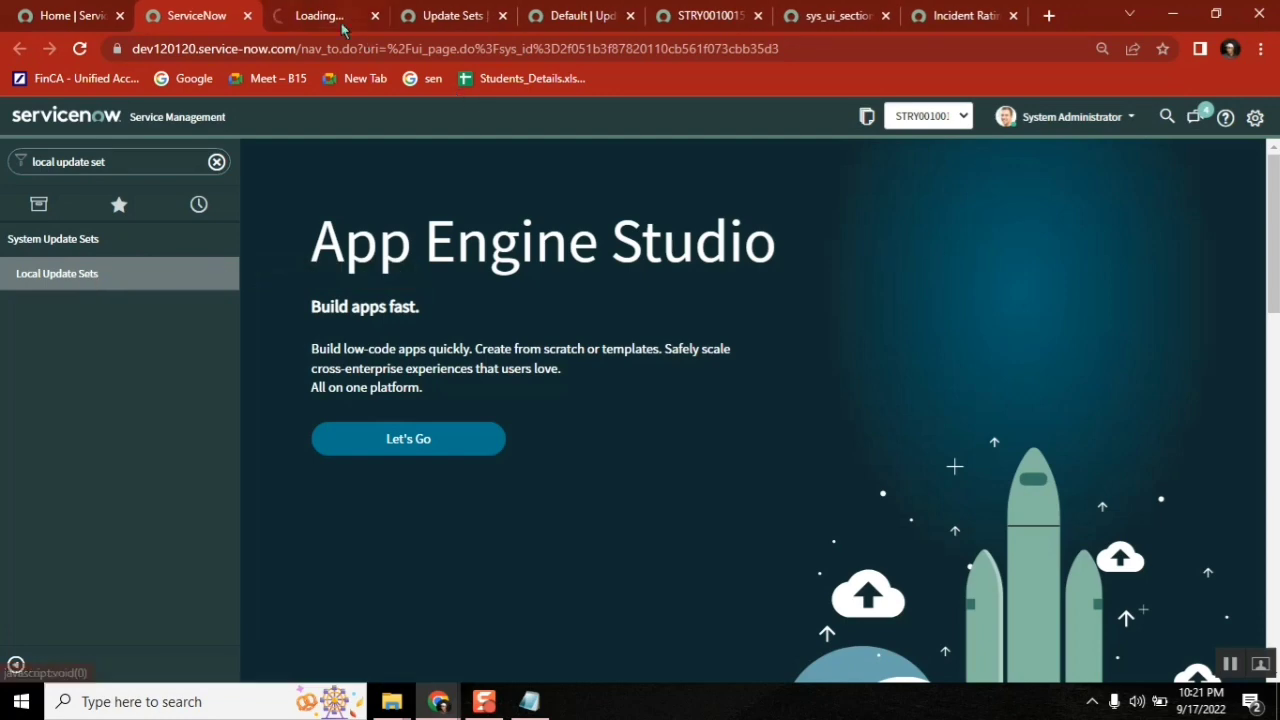
click(330, 17)
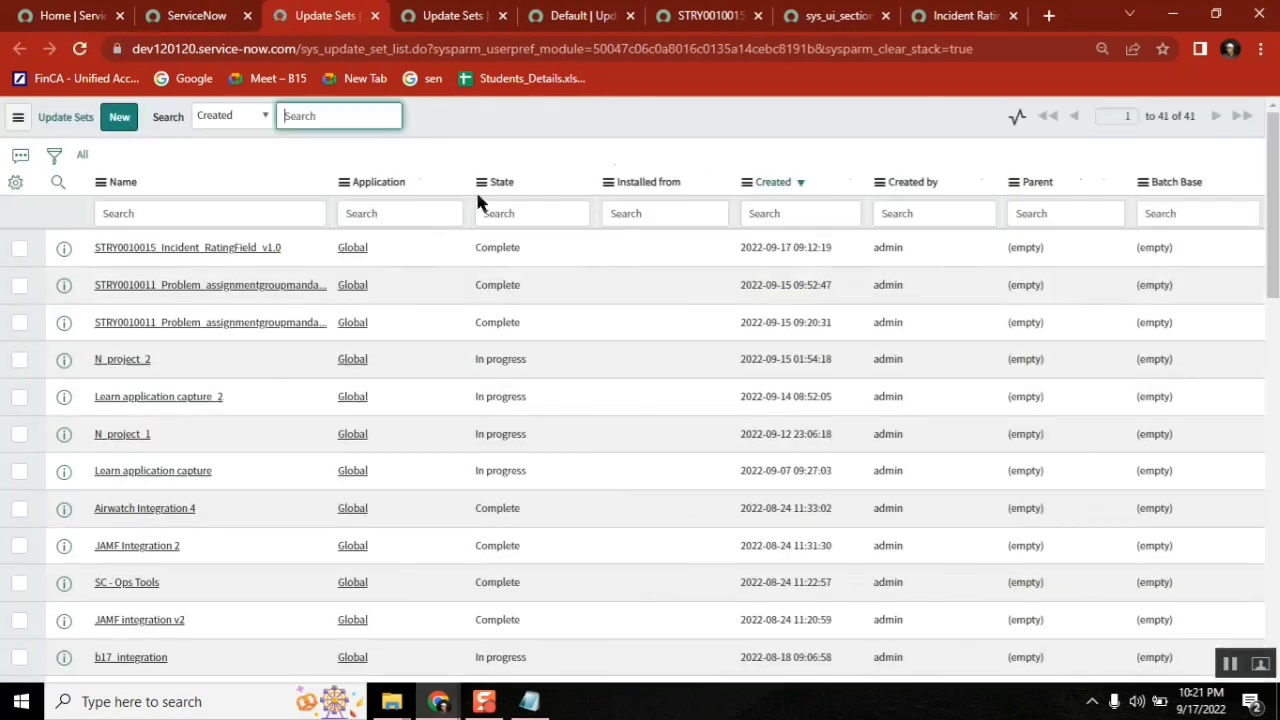
triple_click(363, 48)
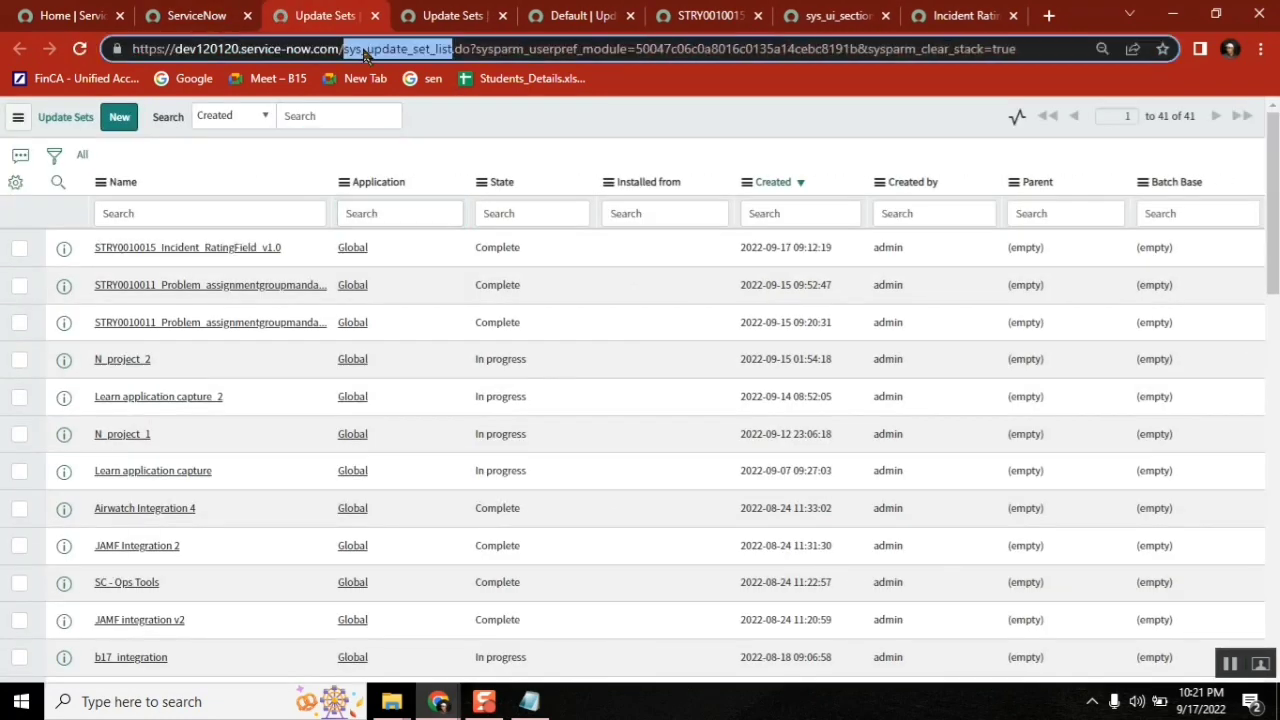
text(incidn)
key(BackSpace)
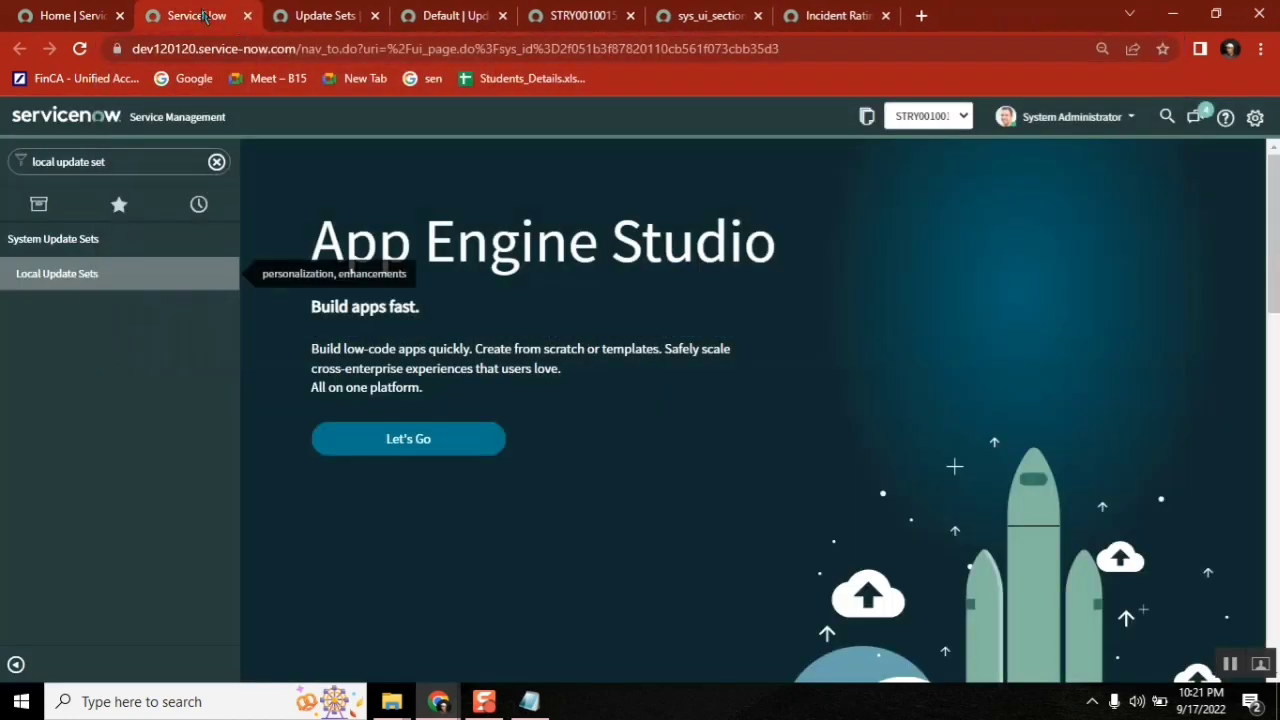
Use incident.FORM in the dev120120 navigator filter to open a new incident form in a separate tab.
click(126, 167)
key(Home)
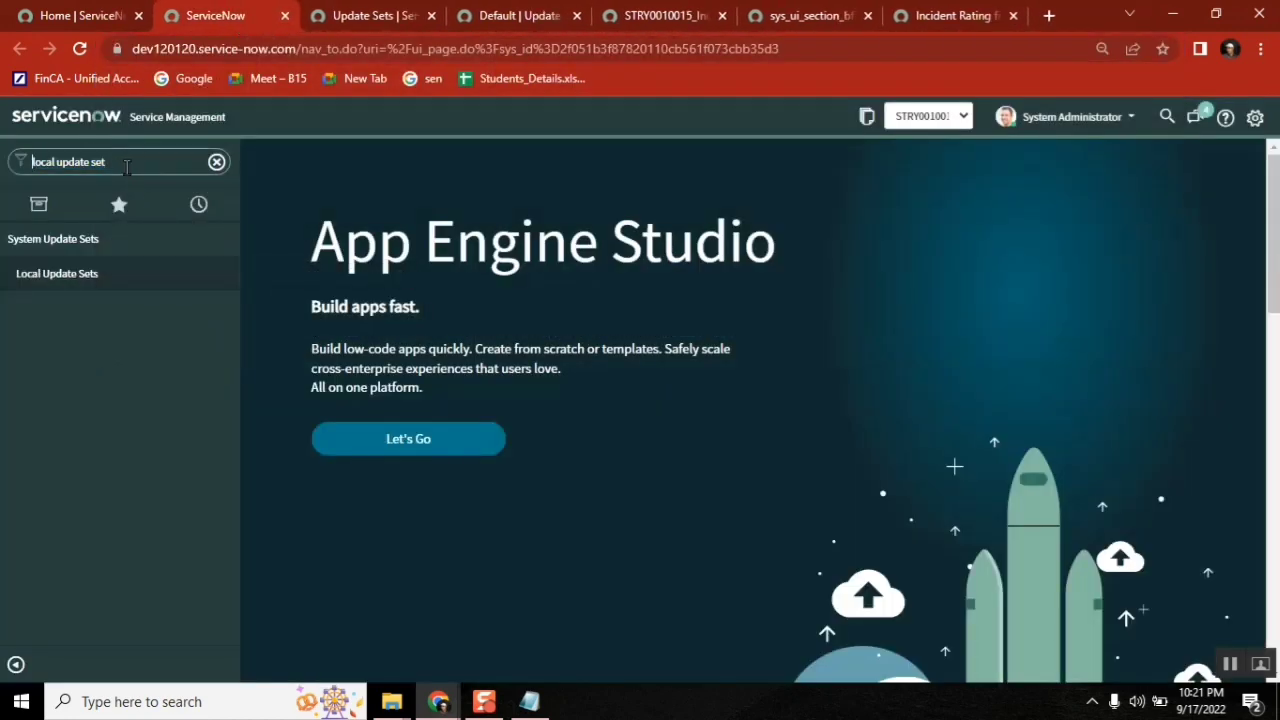
text(n)
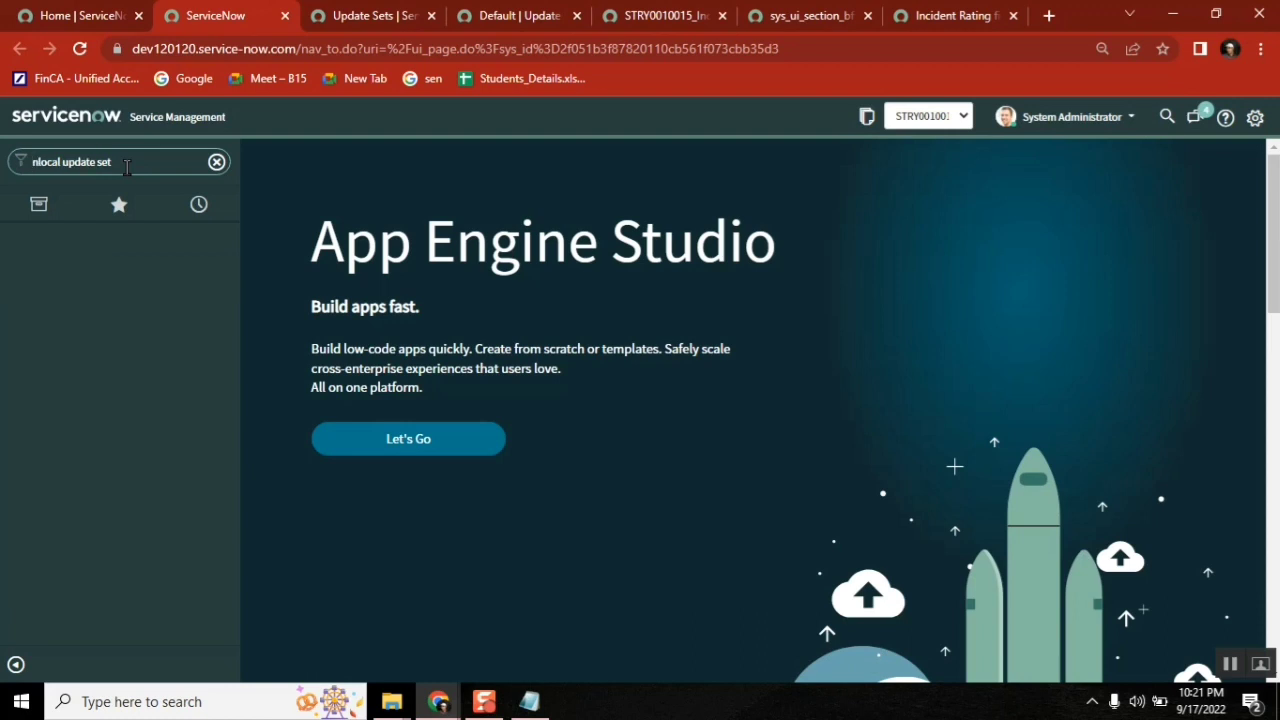
click(126, 167)
text(incident.FORM)
key(Return)
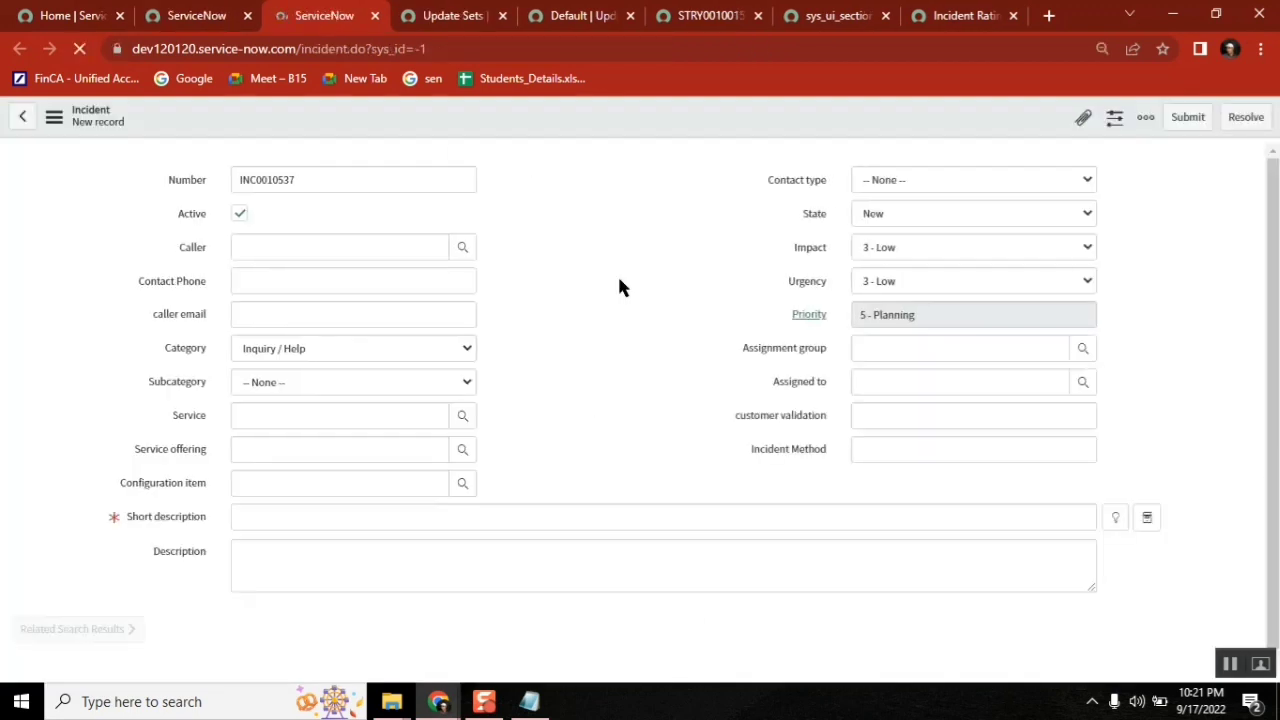
Open the incident form's Form Layout configuration and select Rating among the selected fields to check its place.
right_click(559, 122)
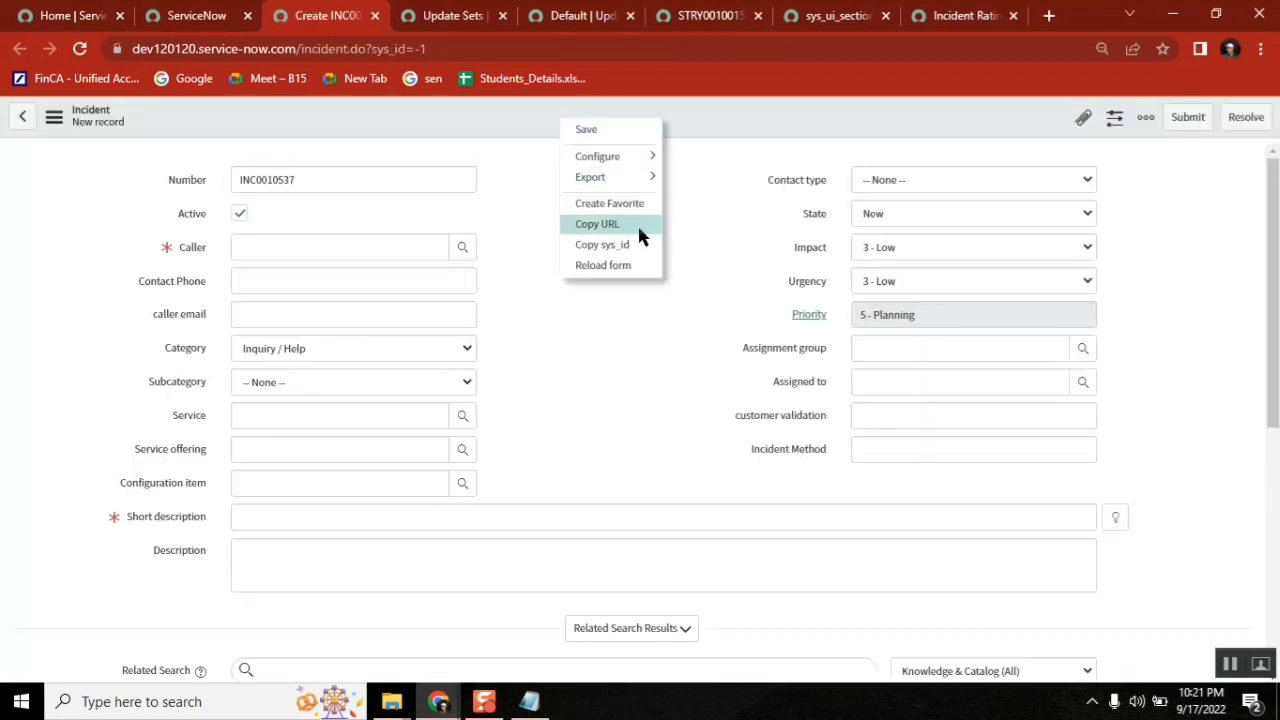
mouse_move(606, 160)
click(697, 182)
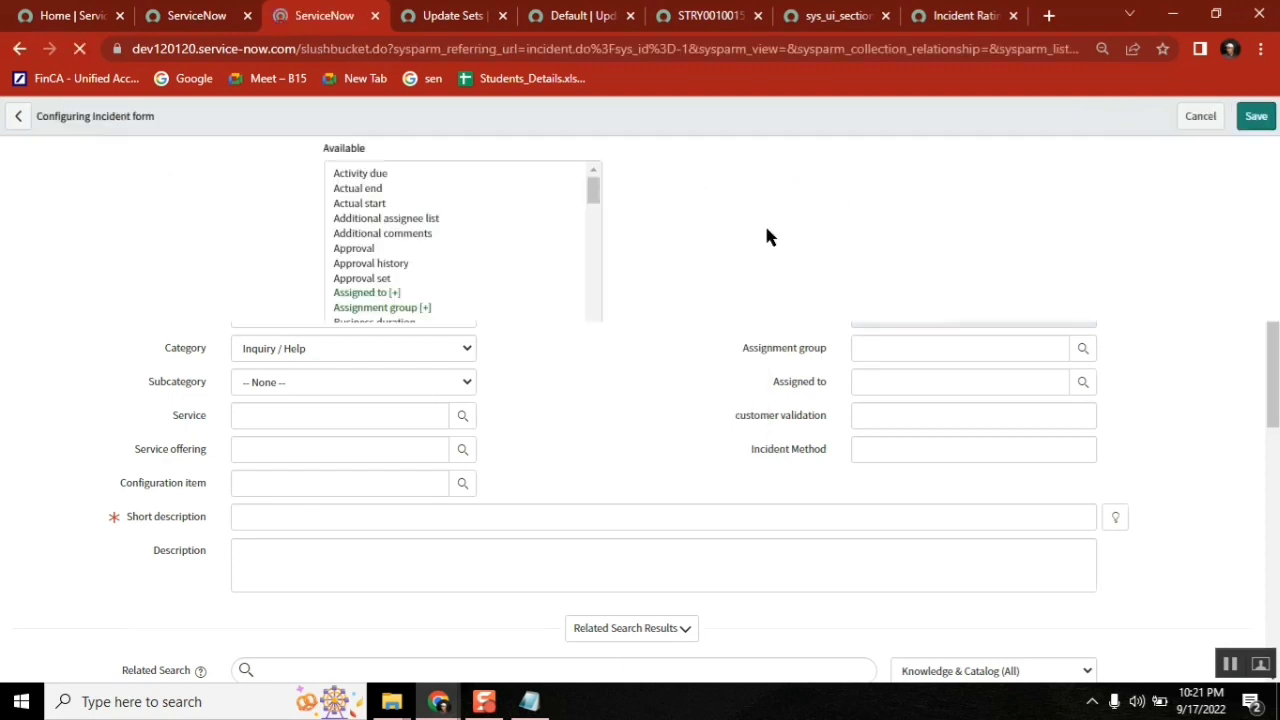
mouse_move(900, 257)
mouse_down()
mouse_move(906, 357)
mouse_move(899, 282)
mouse_up()
click(695, 255)
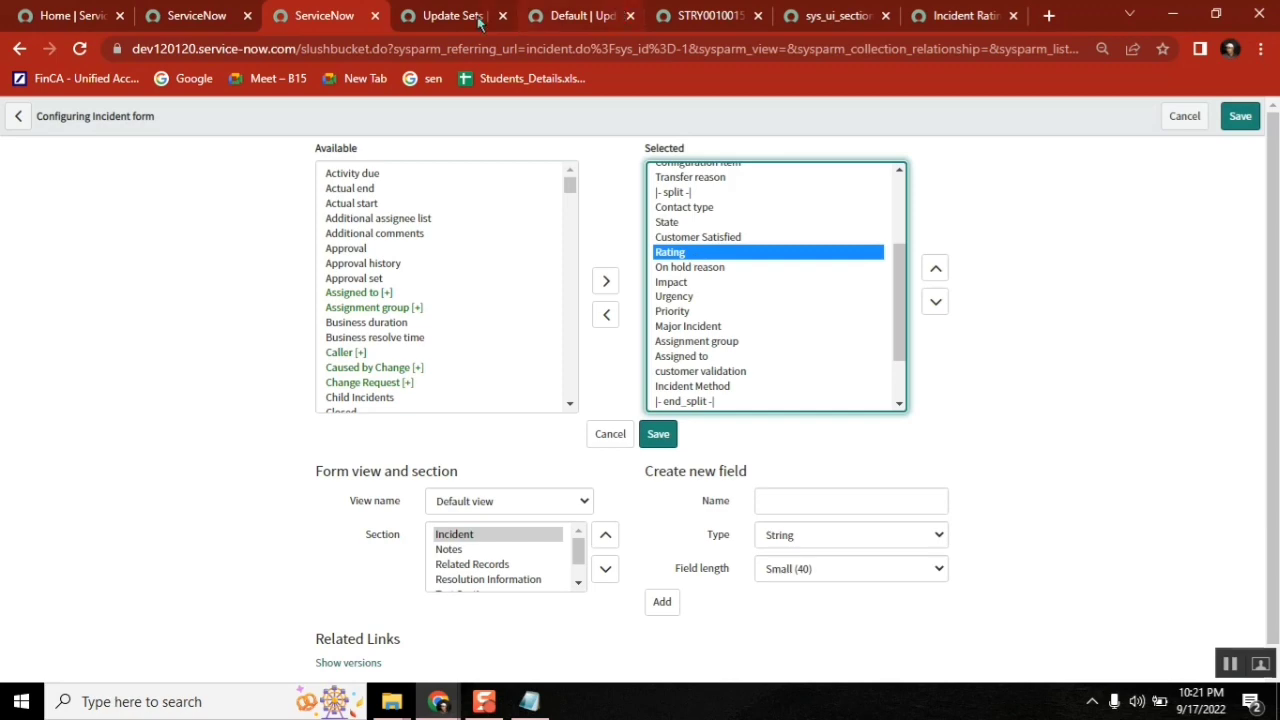
Return to the Form Layout customer update and highlight the position value of the u_rating element in its payload.
click(822, 17)
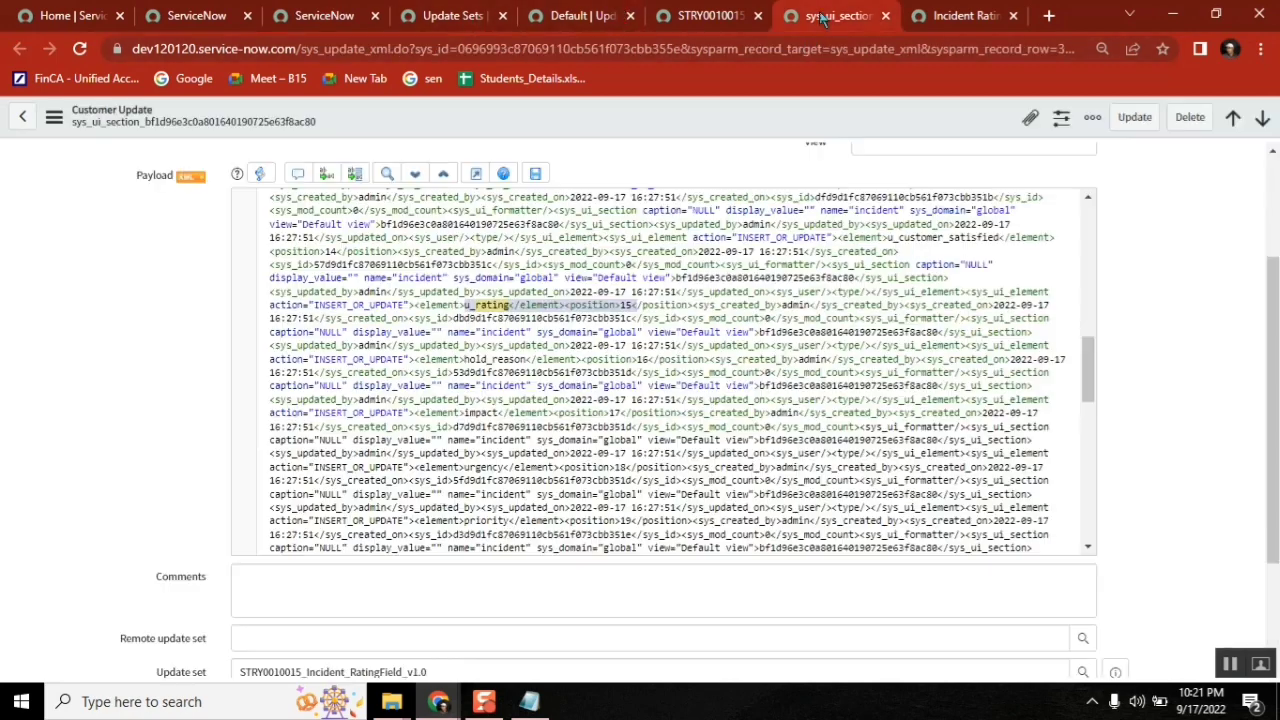
click(493, 302)
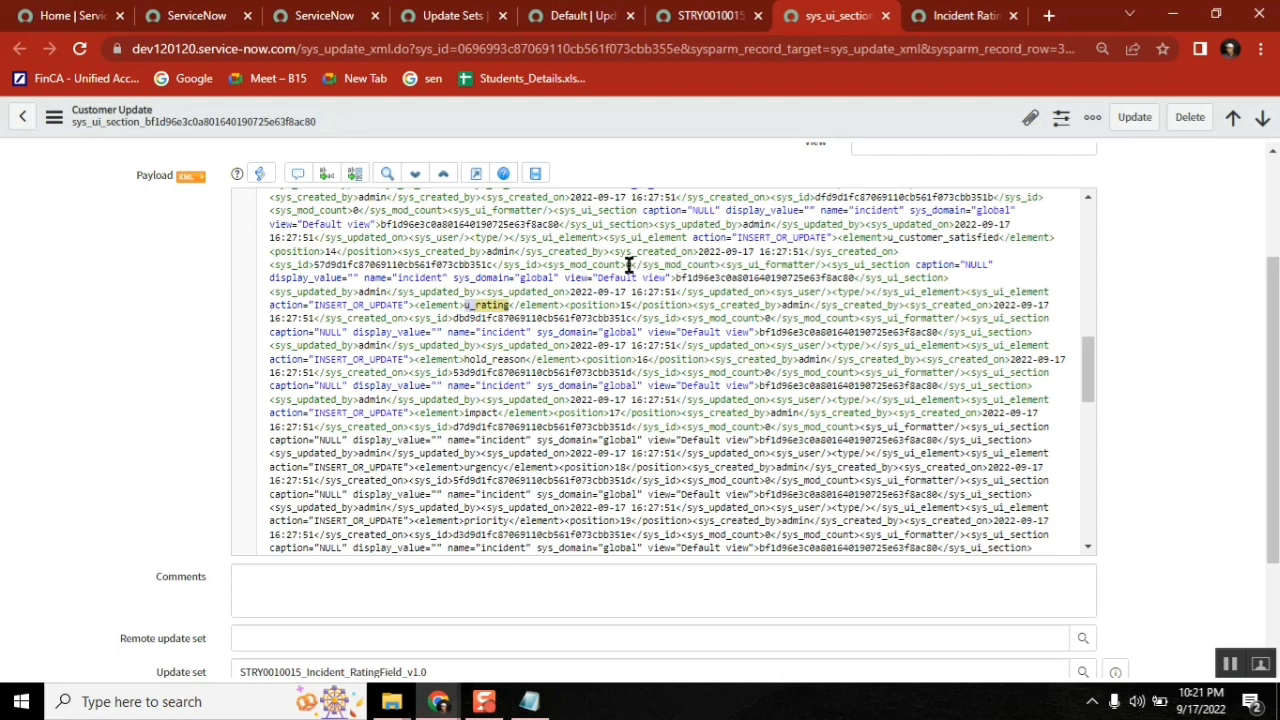
double_click(625, 305)
click(1089, 198)
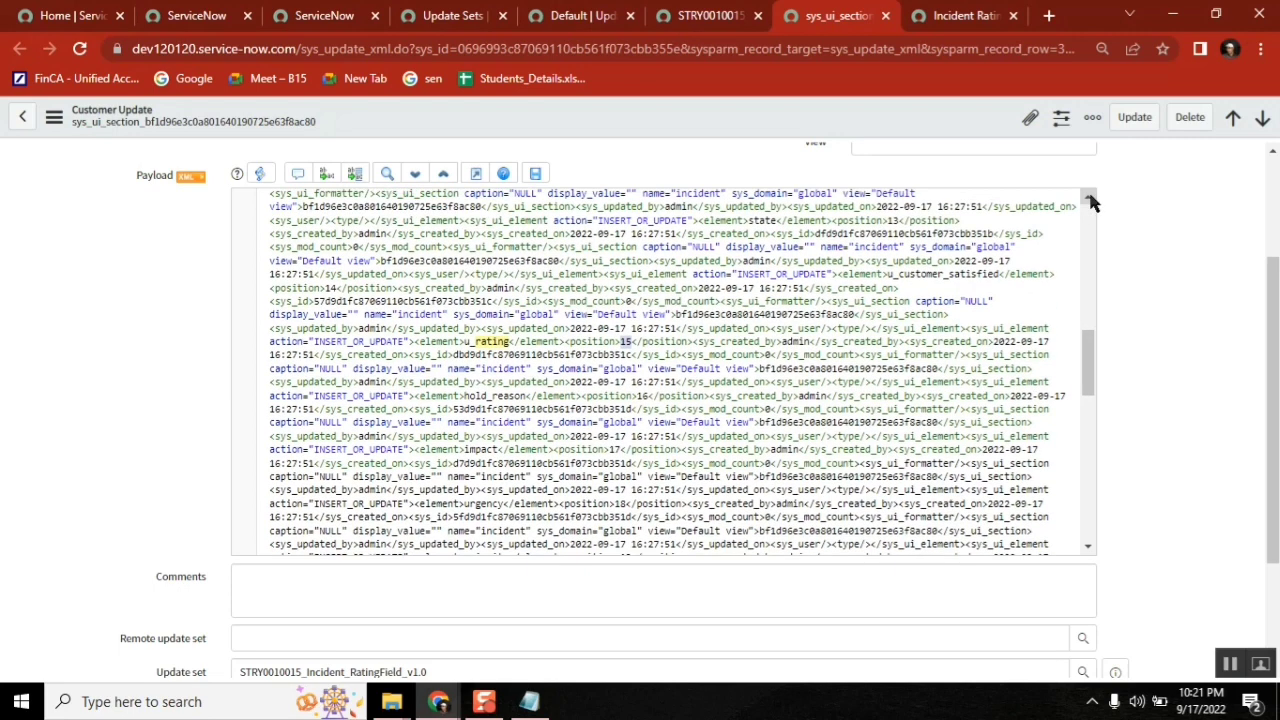
click(1090, 199)
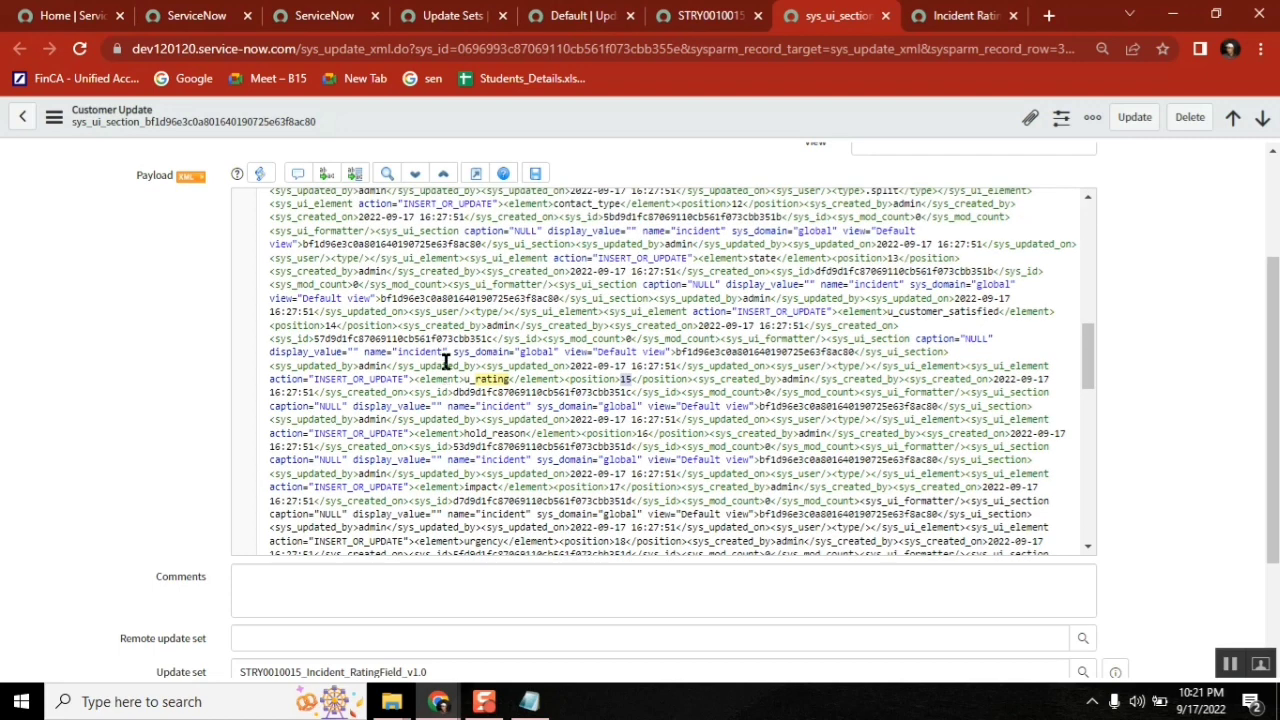
Examine the elements preceding u_rating in the payload, highlighting from contact_type through the position of u_customer_satisfied.
double_click(430, 258)
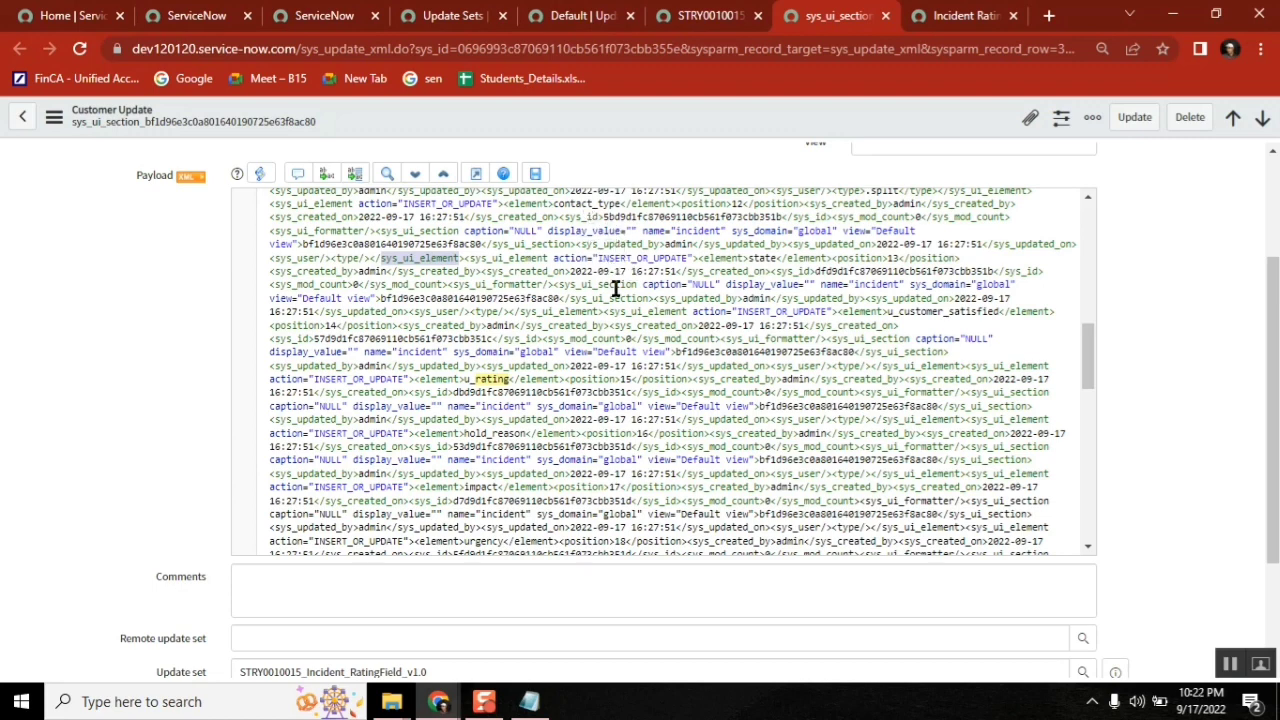
double_click(736, 203)
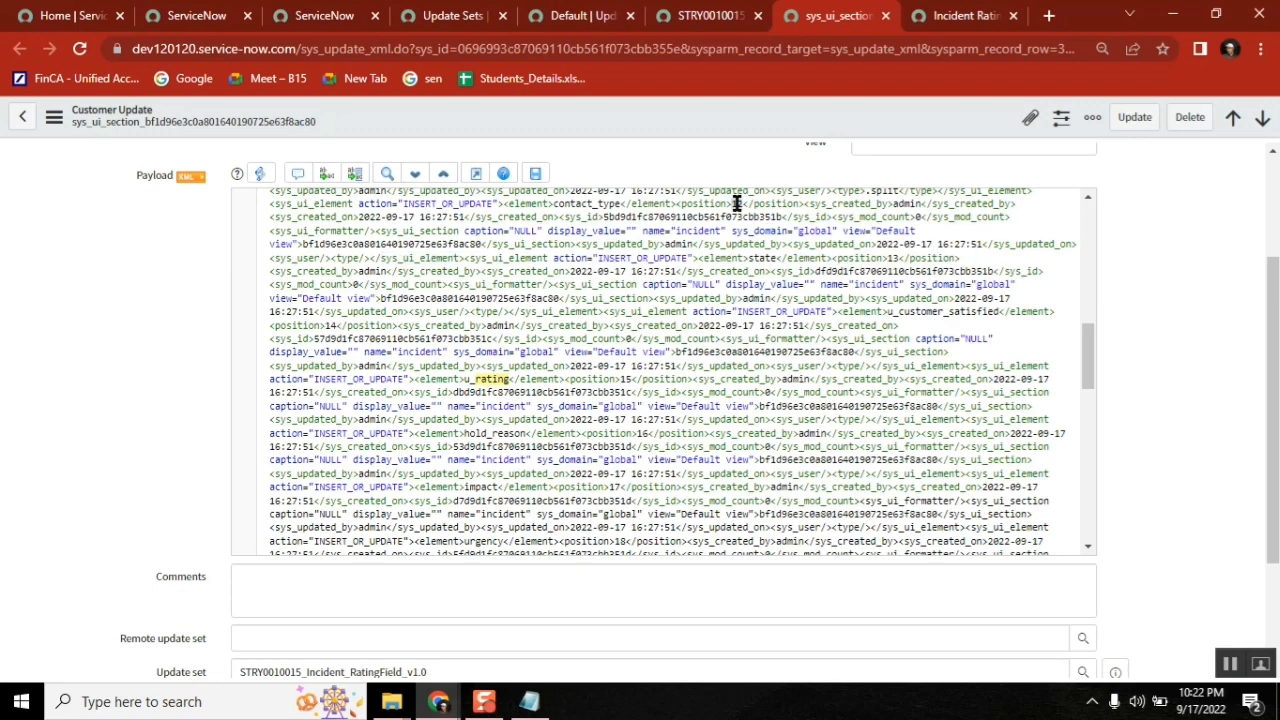
double_click(890, 258)
click(338, 325)
drag(338, 325, 552, 206)
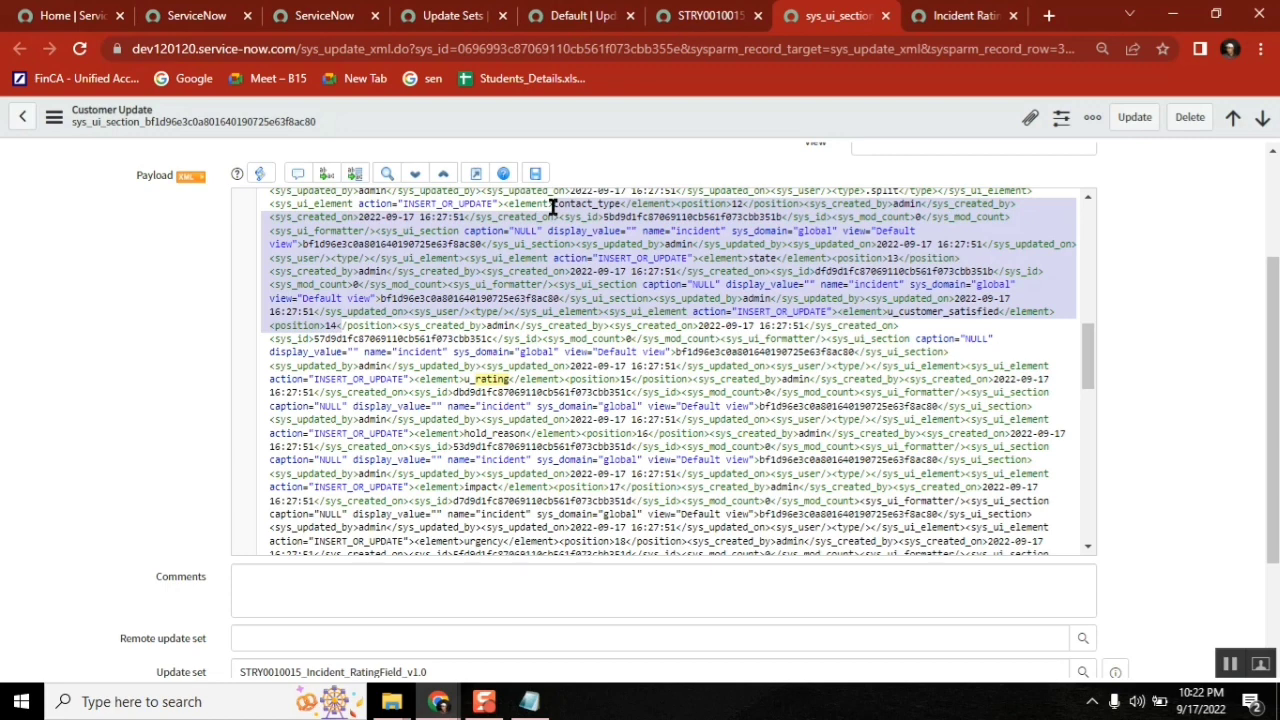
click(1274, 153)
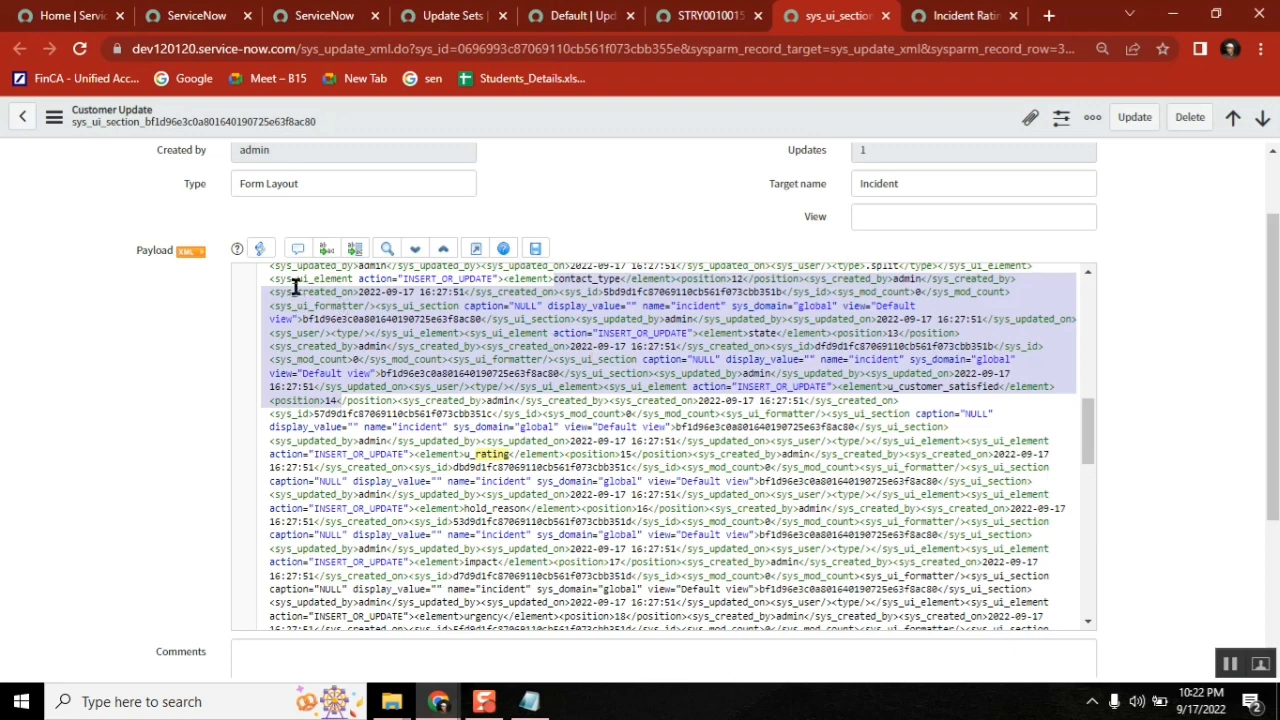
Switch to the Class16_UpdateSet_1.txt notes in Notepad and add the lines "14th customer satisfied" and "15th rating" above the Dev --> test --> Prod line.
click(529, 701)
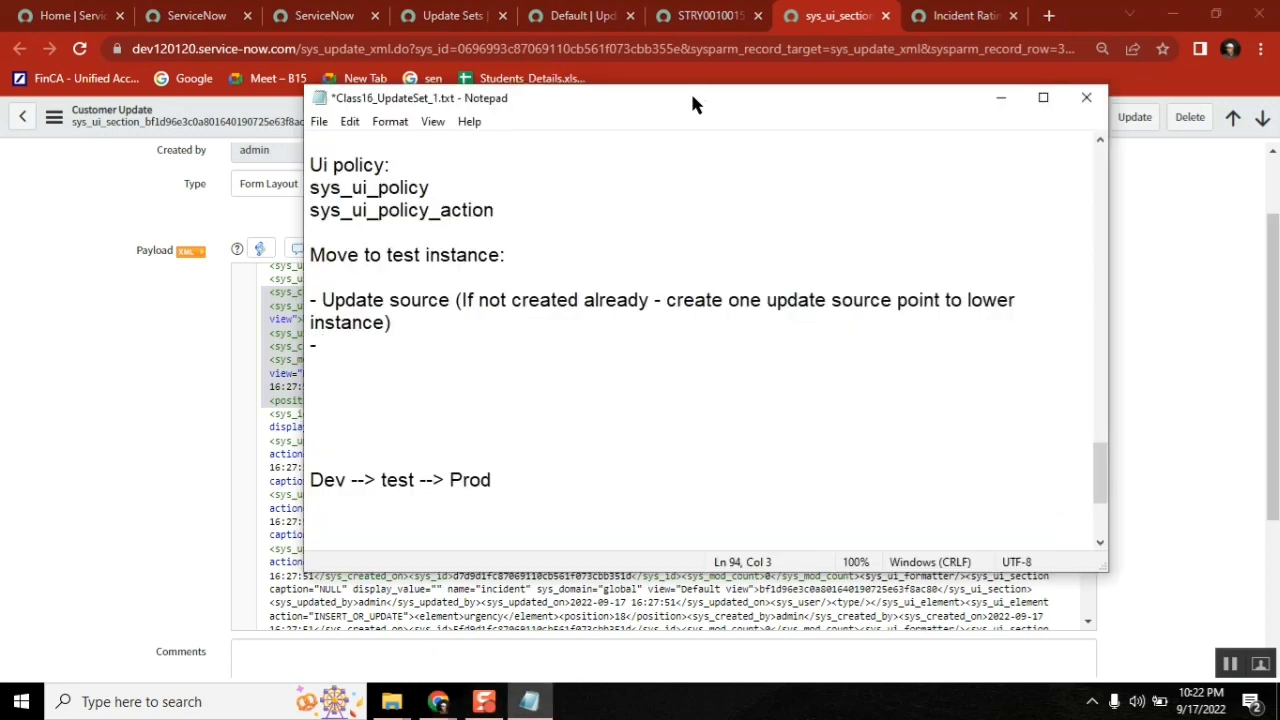
drag(705, 97, 936, 93)
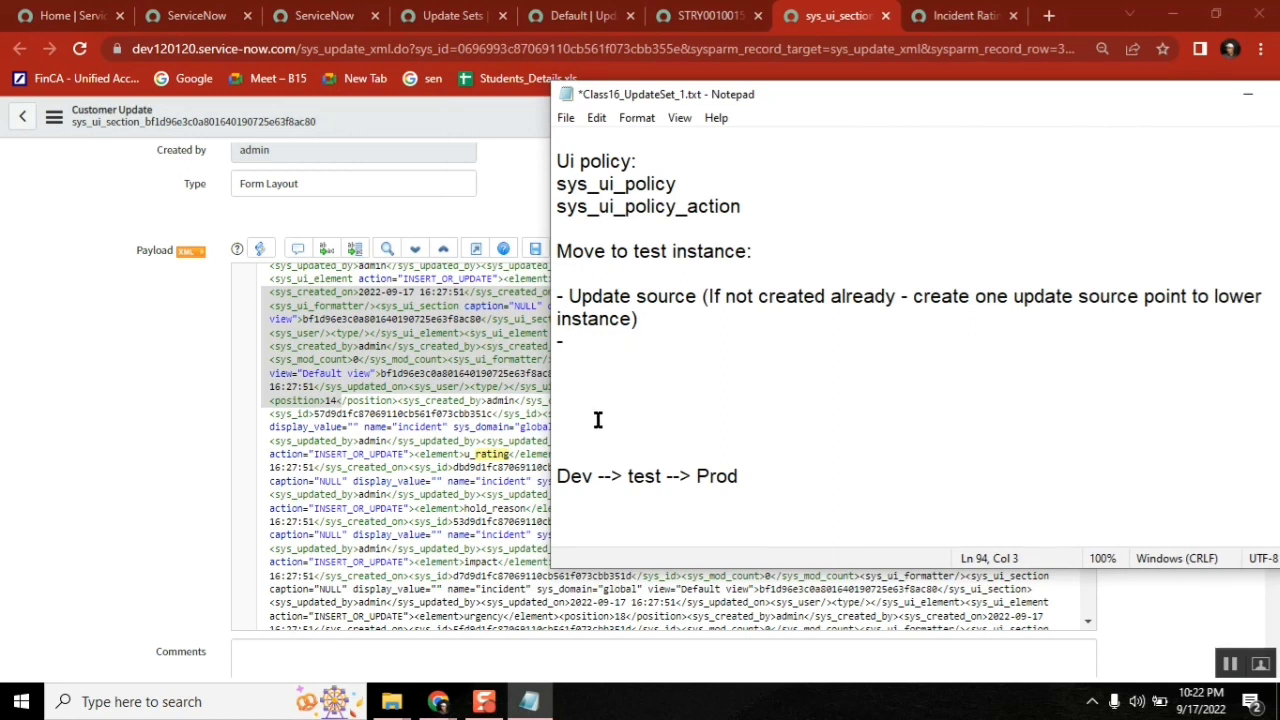
text(15th rating)
click(597, 417)
text(14th customer satis)
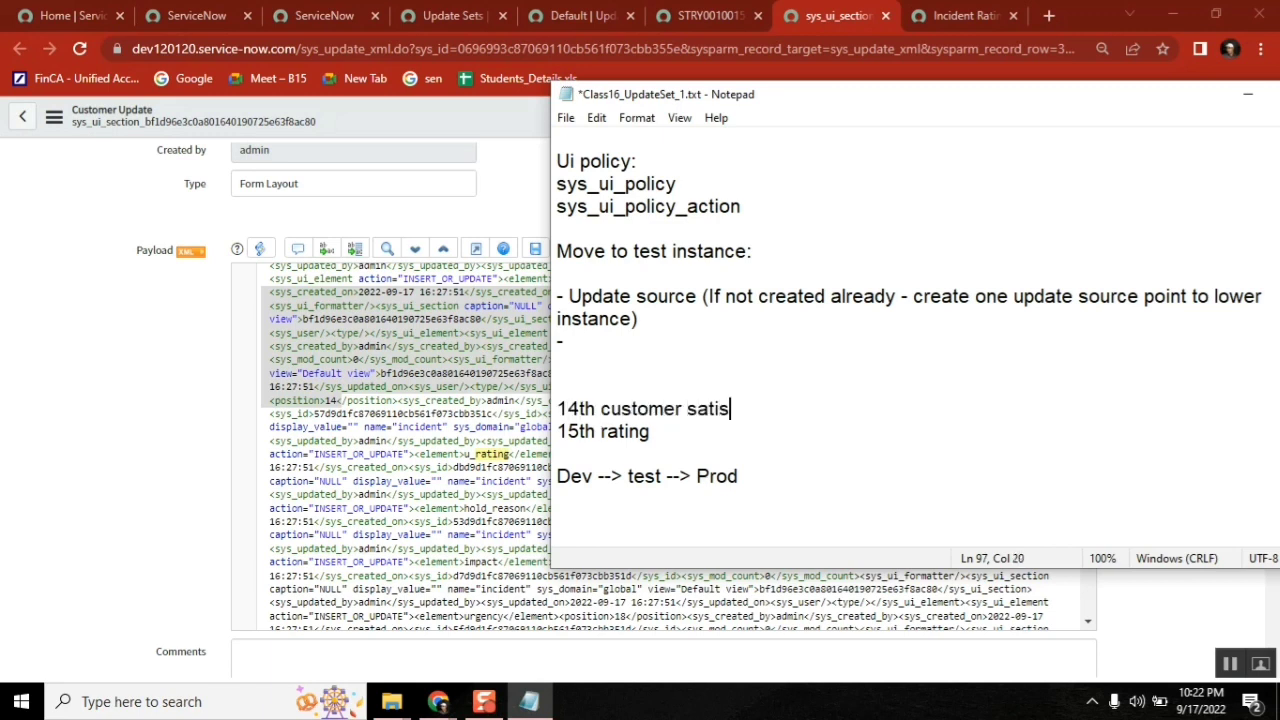
text(fied)
double_click(567, 407)
click(661, 407)
Switch to the dev110007 browser window and examine the missing-field preview errors of the retrieved update set, highlighting u_contact_phone and u_customer_validation.
click(438, 701)
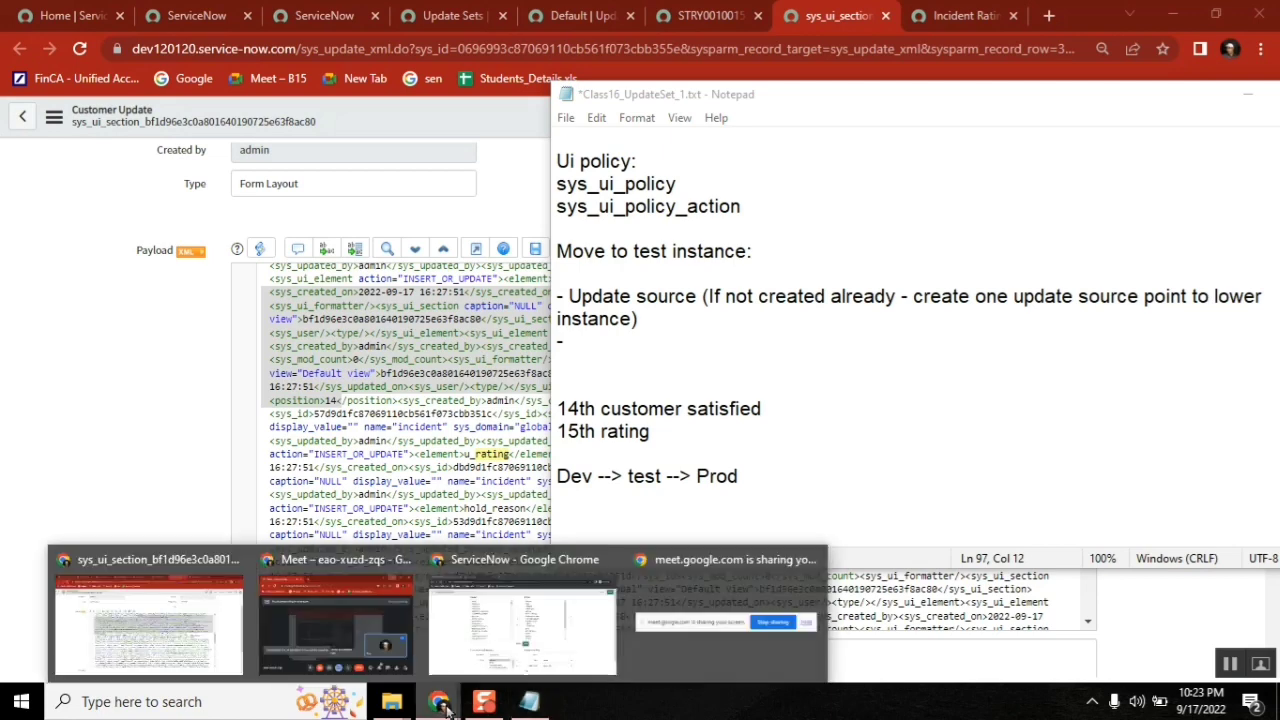
click(543, 636)
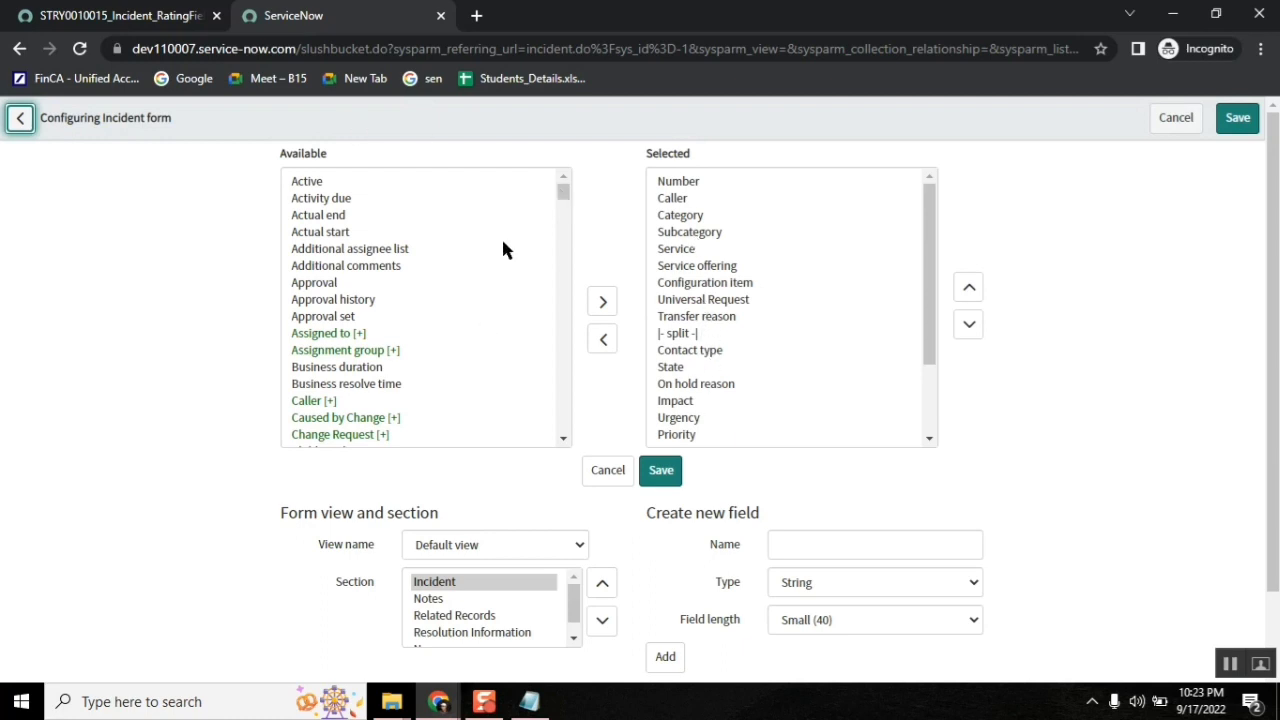
key(ctrl+shift+Tab)
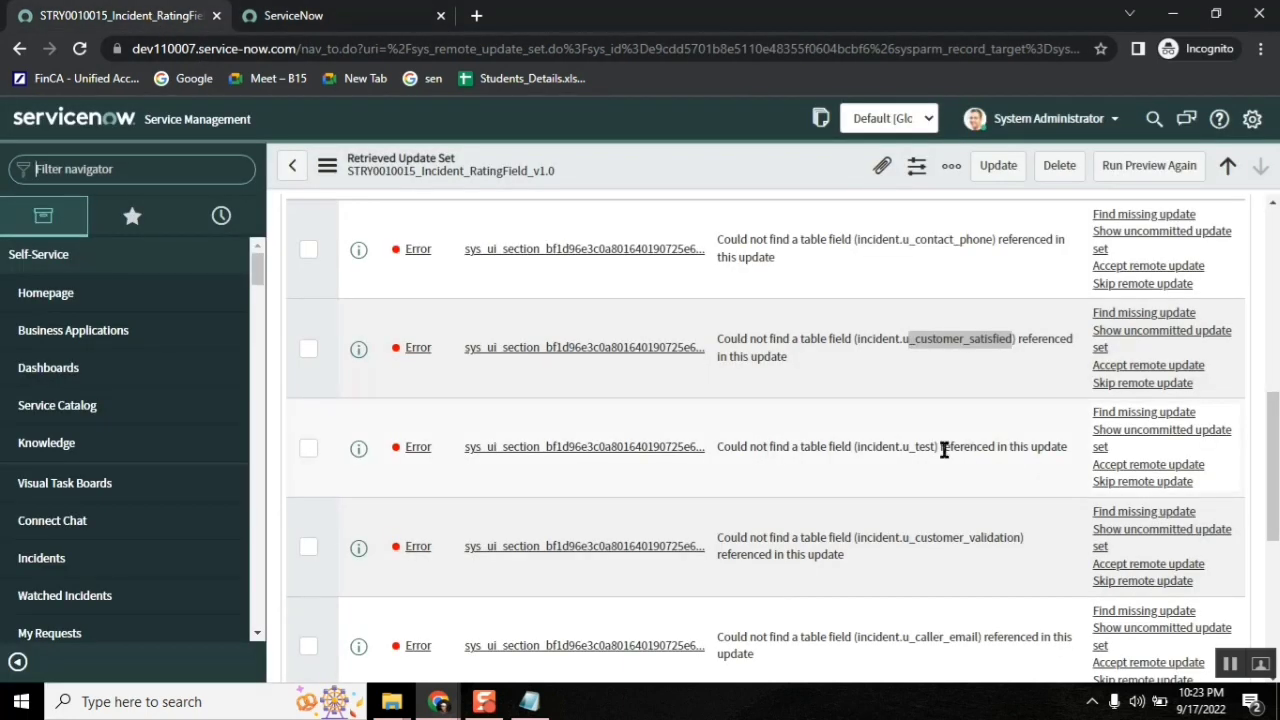
double_click(926, 447)
double_click(957, 240)
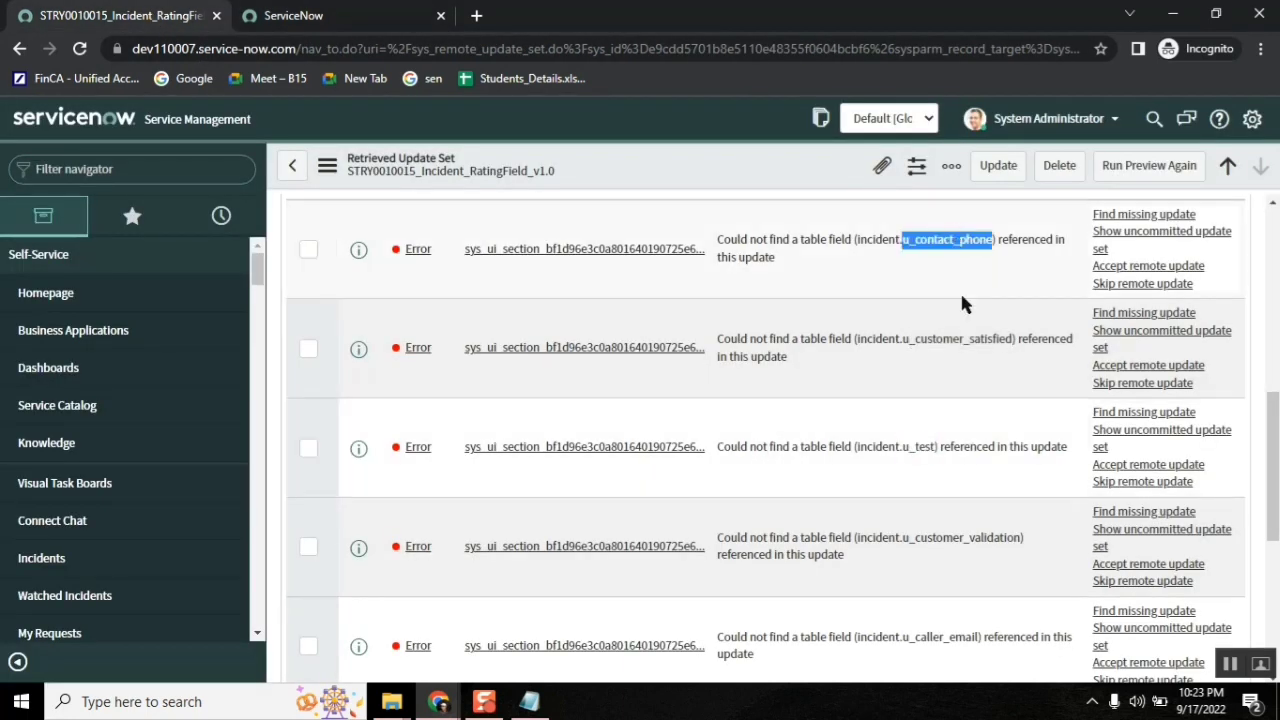
click(966, 536)
double_click(966, 537)
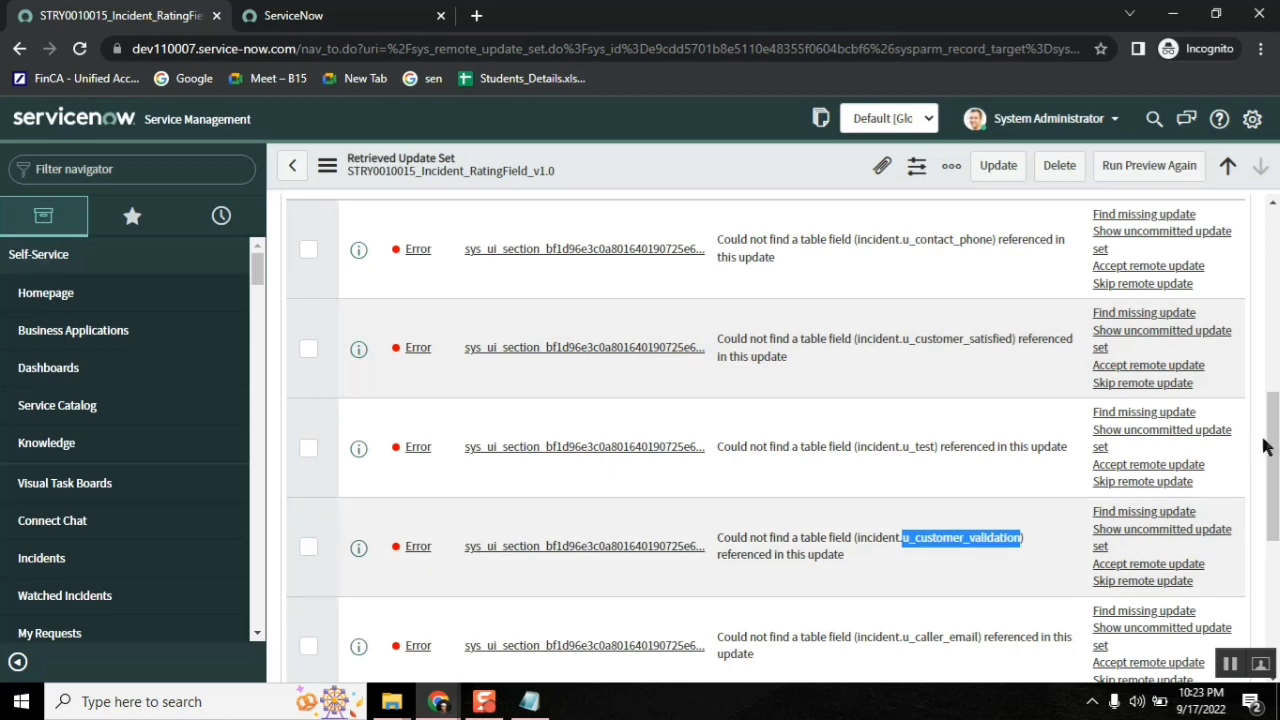
drag(1265, 447, 1265, 545)
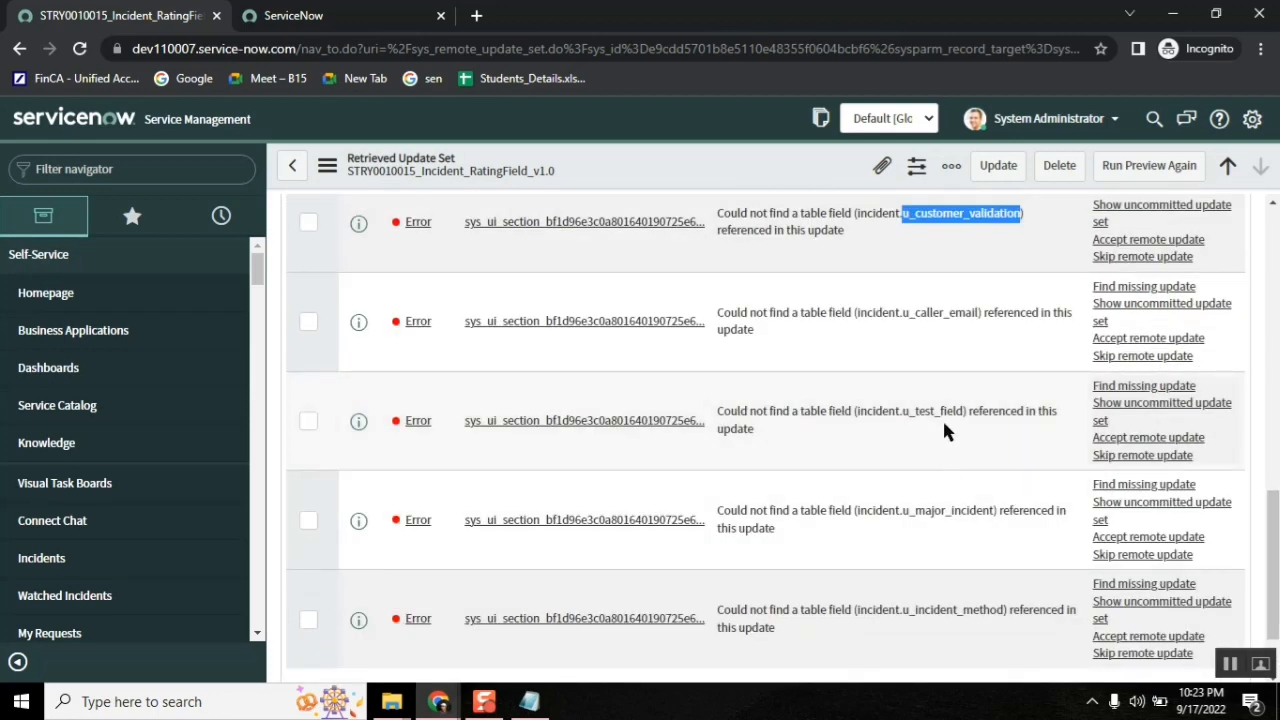
Return to the Notepad notes and review the "14th customer satisfied" line, highlighting its position number and field name.
click(536, 705)
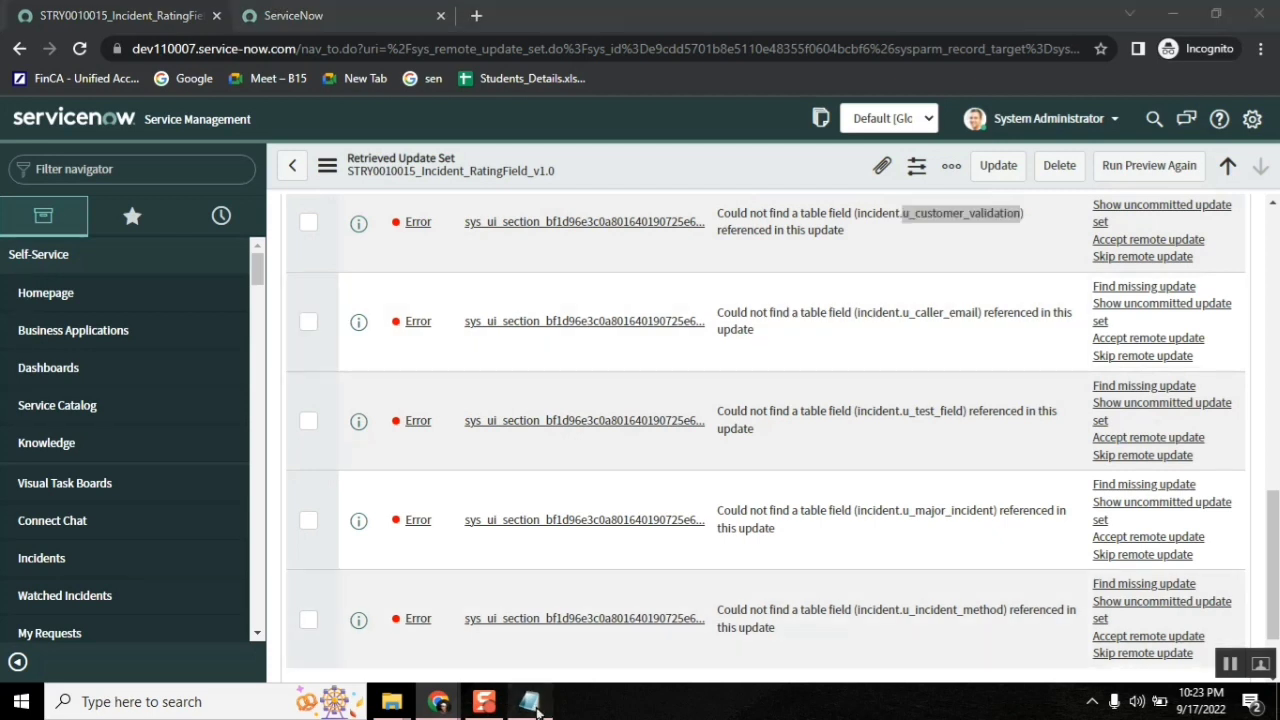
double_click(570, 410)
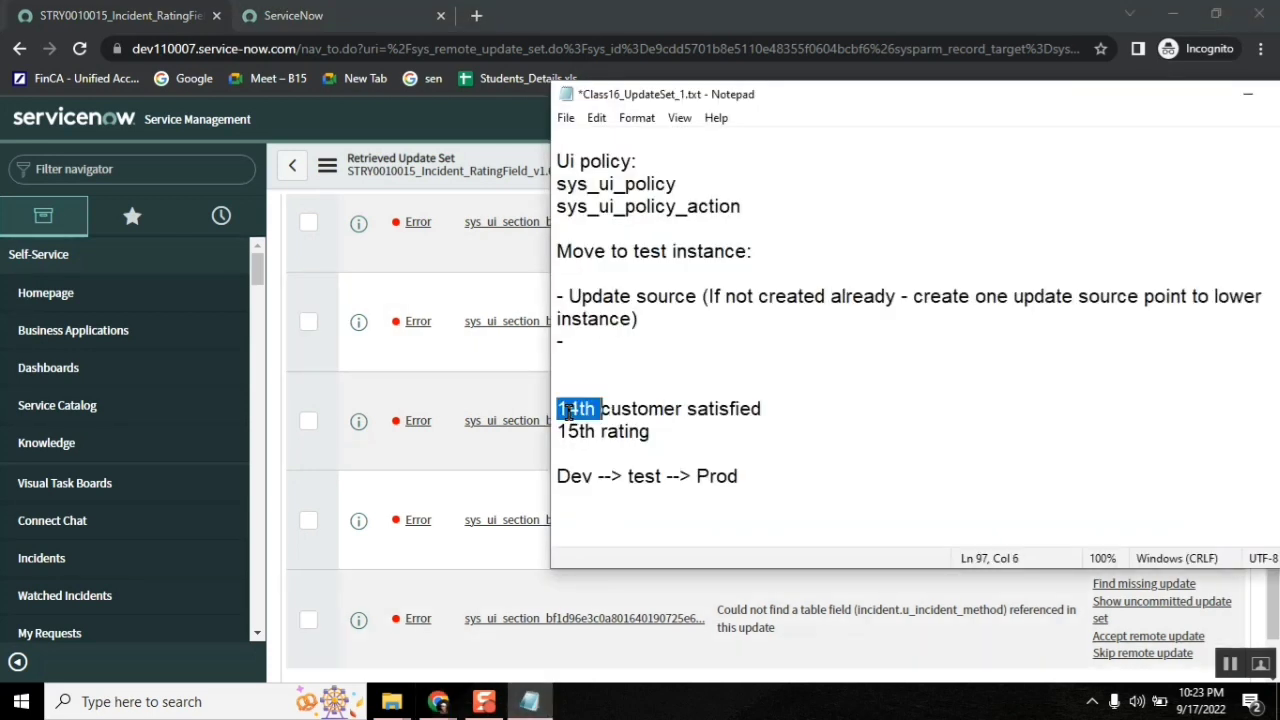
drag(791, 406, 561, 407)
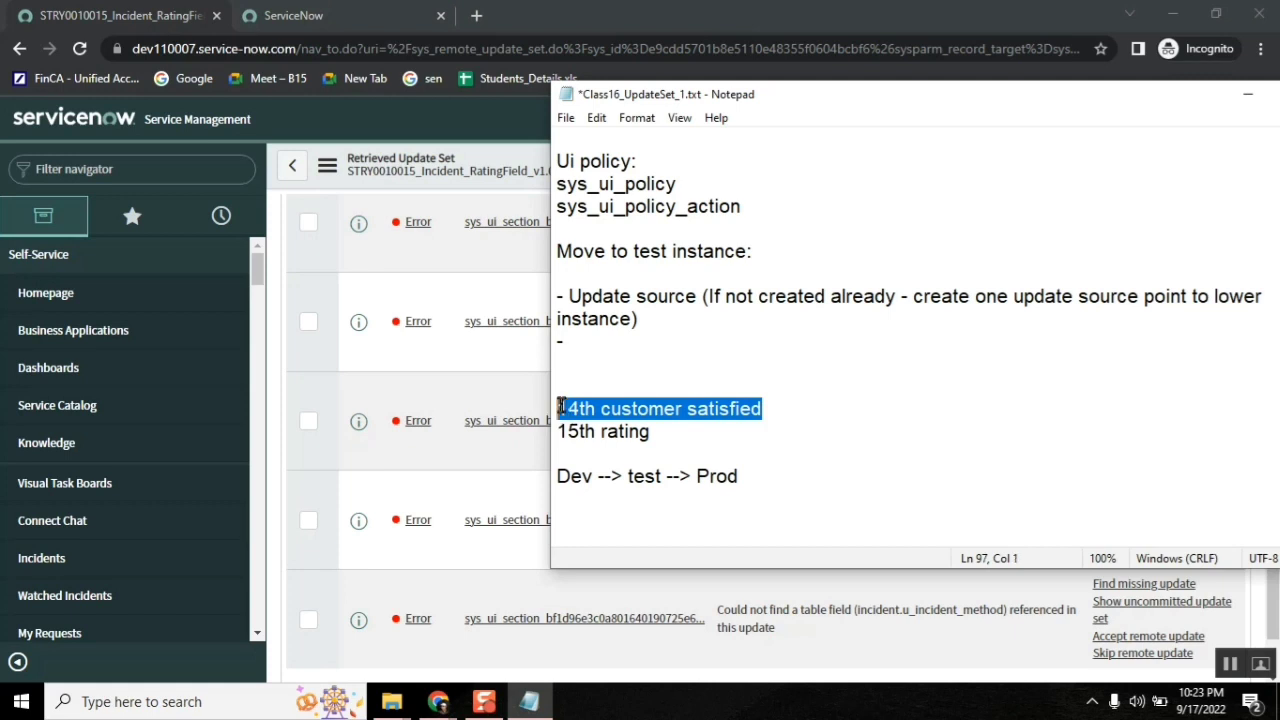
double_click(723, 412)
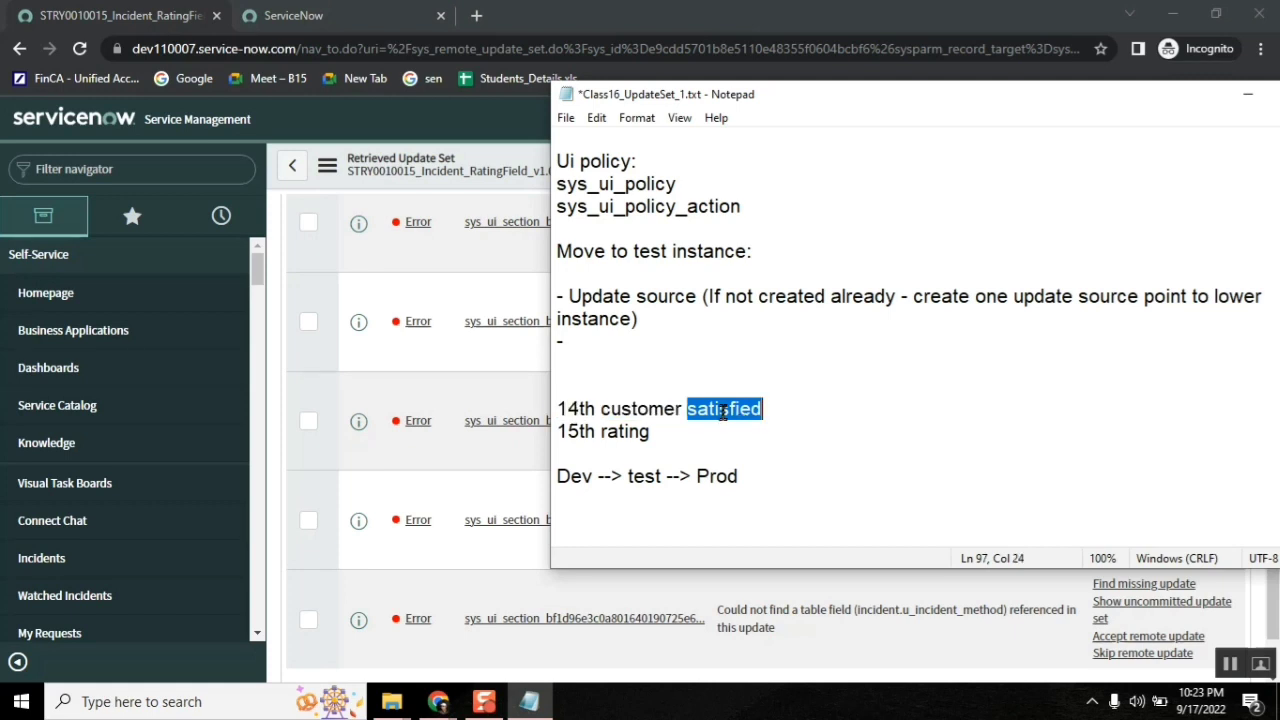
double_click(651, 409)
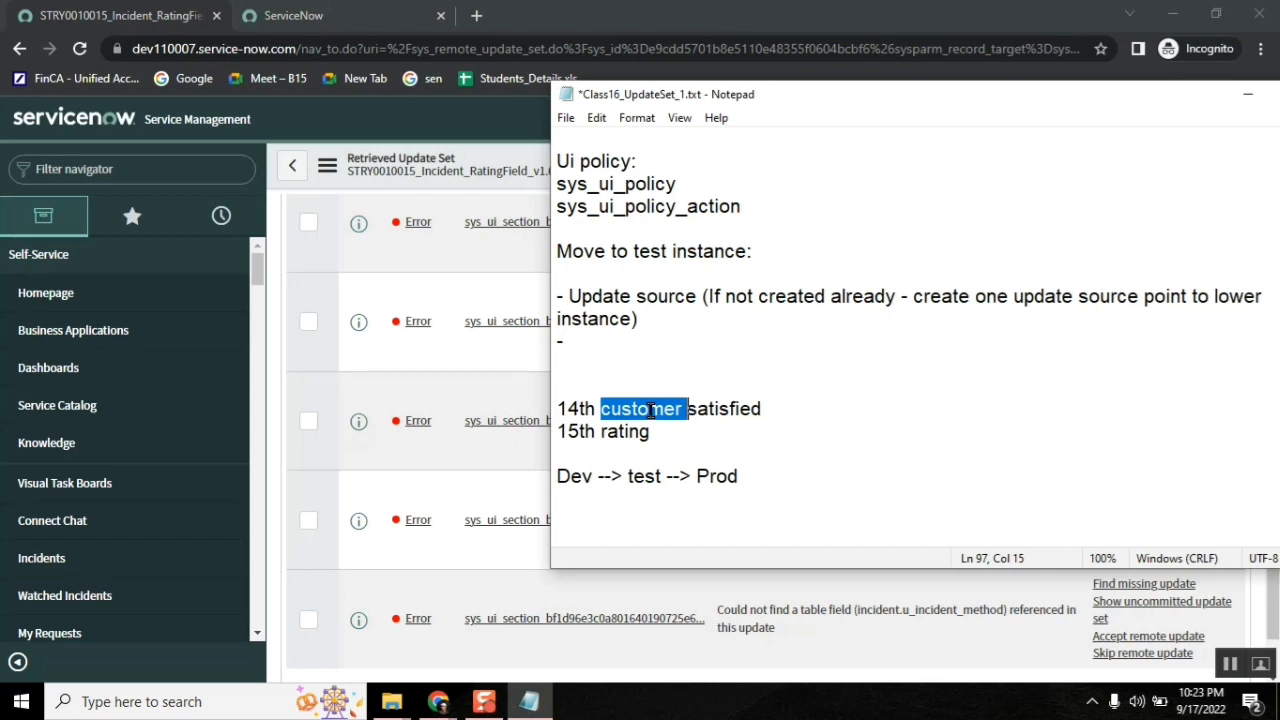
double_click(590, 409)
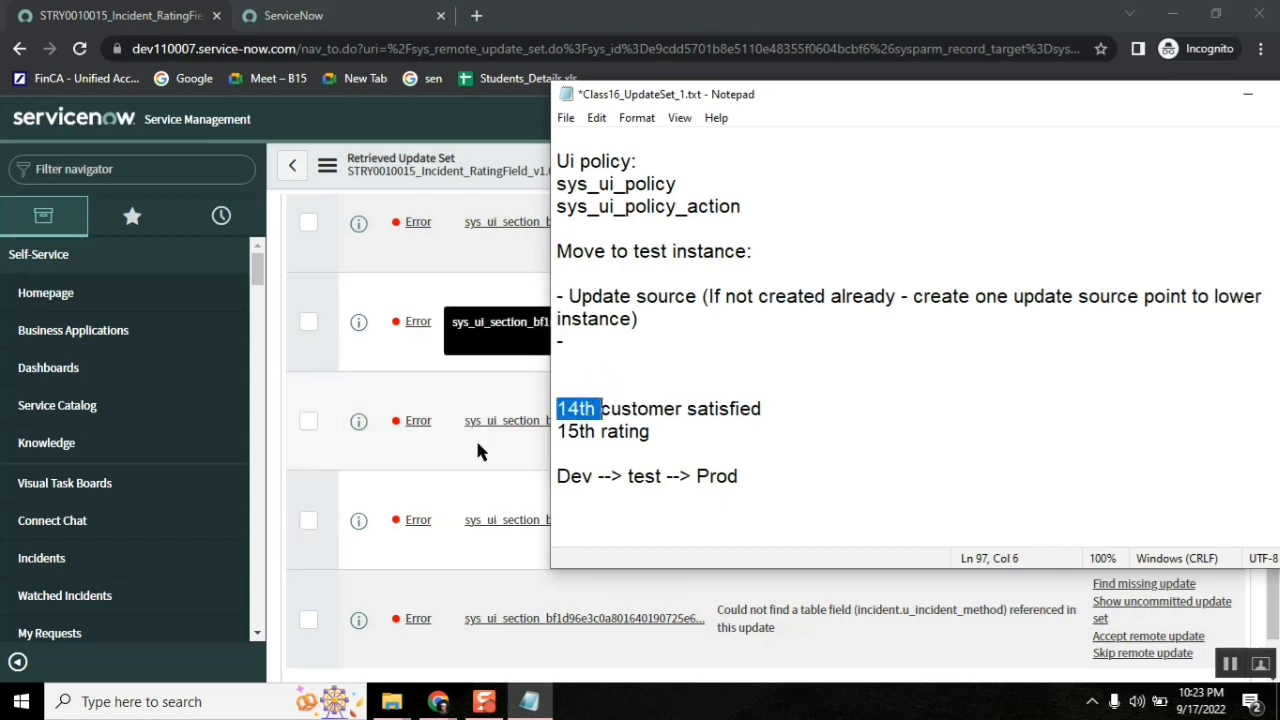
double_click(614, 409)
double_click(563, 409)
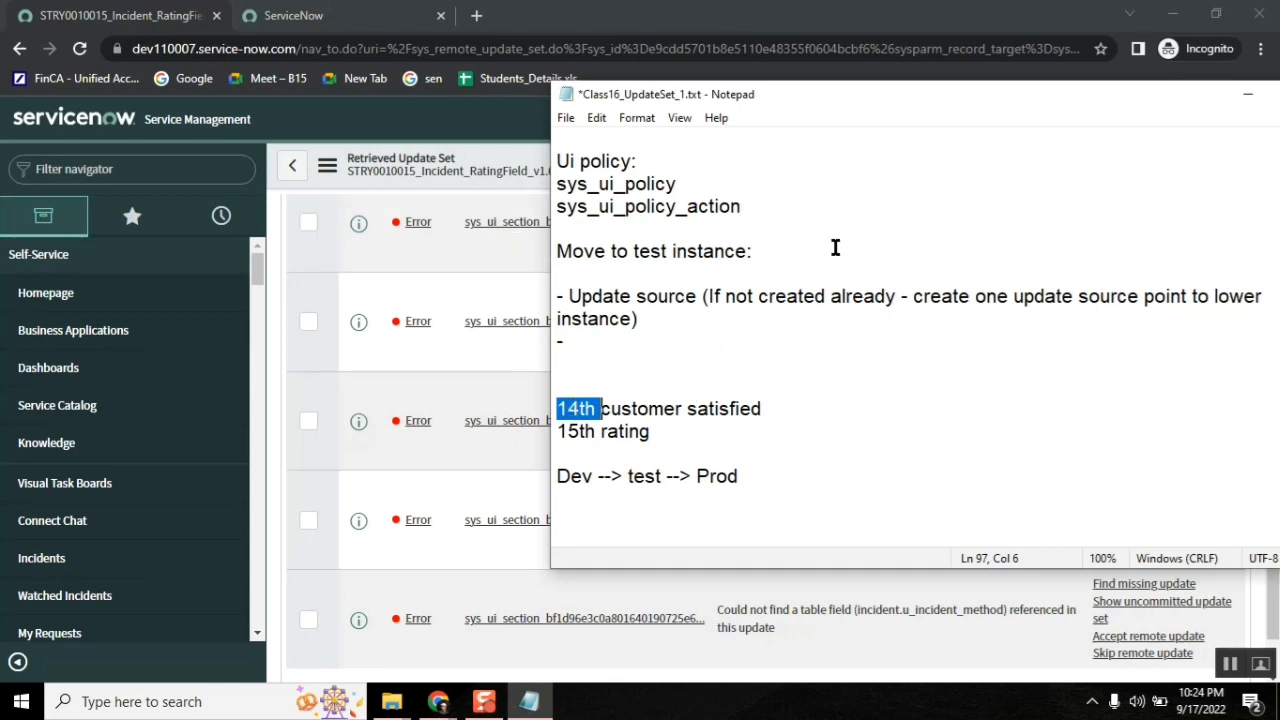
Switch to the dev120120 browser window and show the STRY0010015_Incident_RatingField_v1.0 update set's customer updates.
click(715, 20)
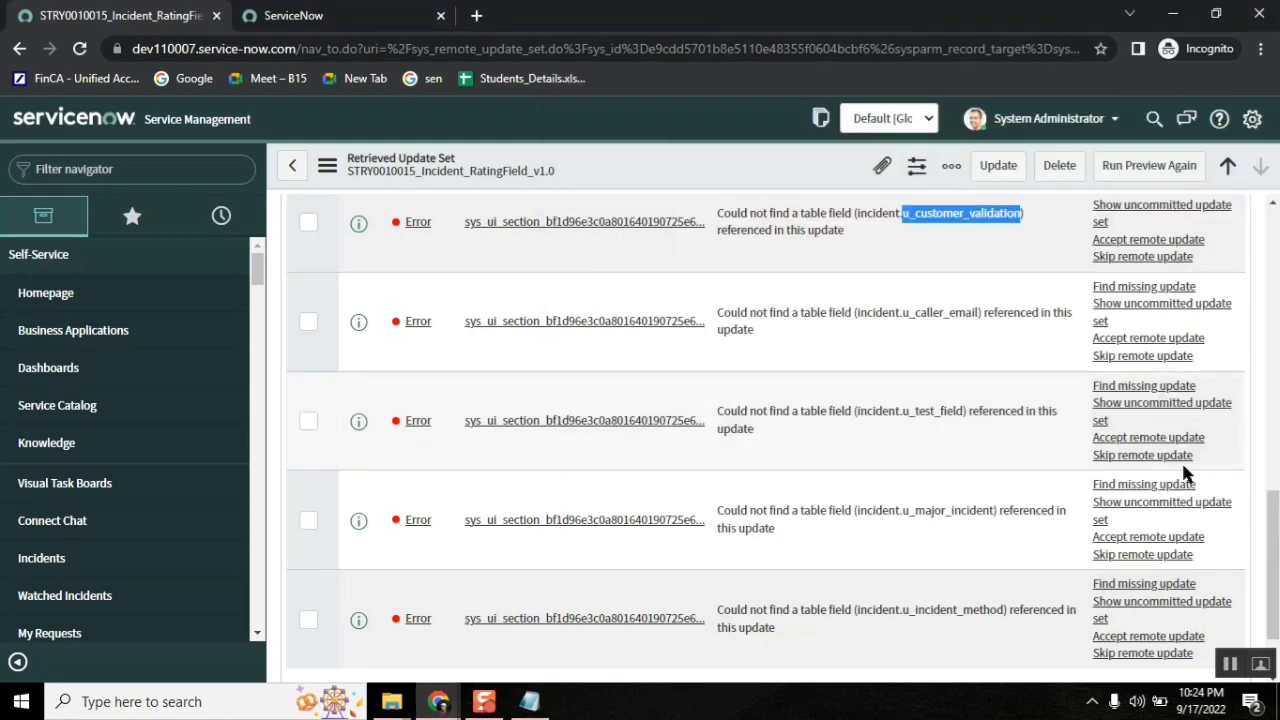
mouse_move(438, 701)
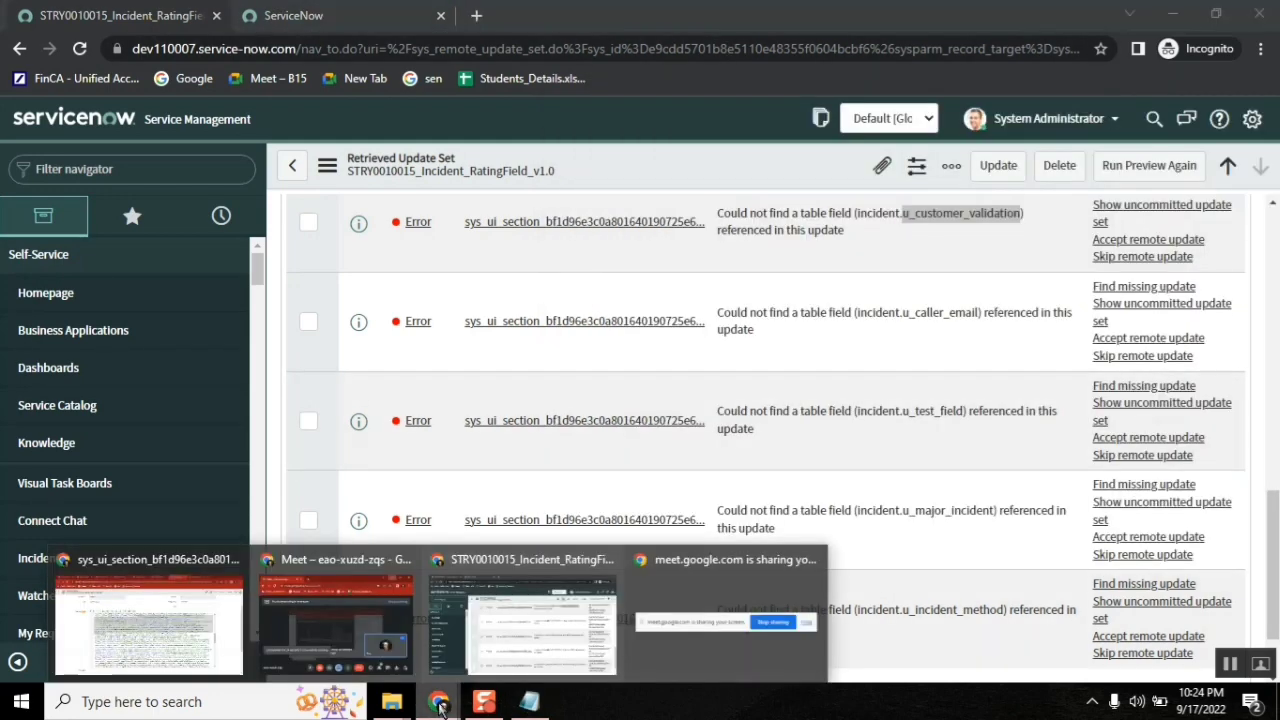
click(160, 600)
click(710, 15)
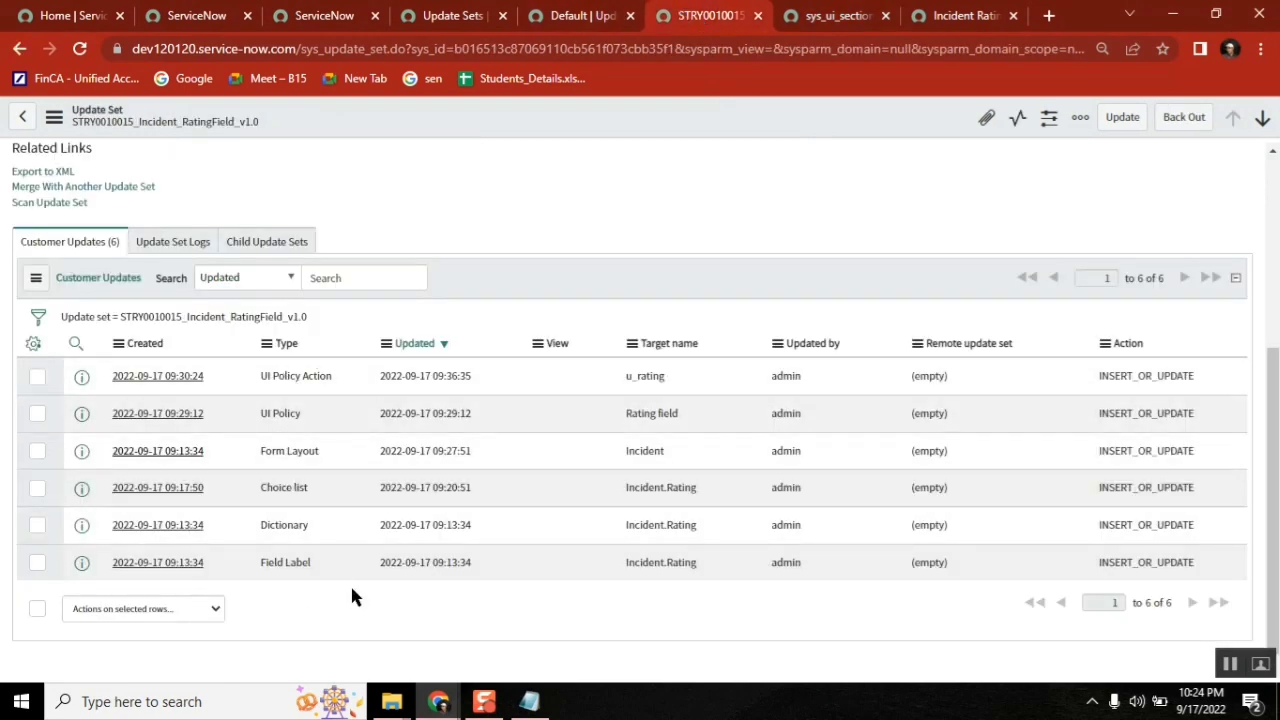
Highlight the Dictionary and Field Label customer updates of the STRY0010015_Incident_RatingField_v1.0 update set.
double_click(300, 525)
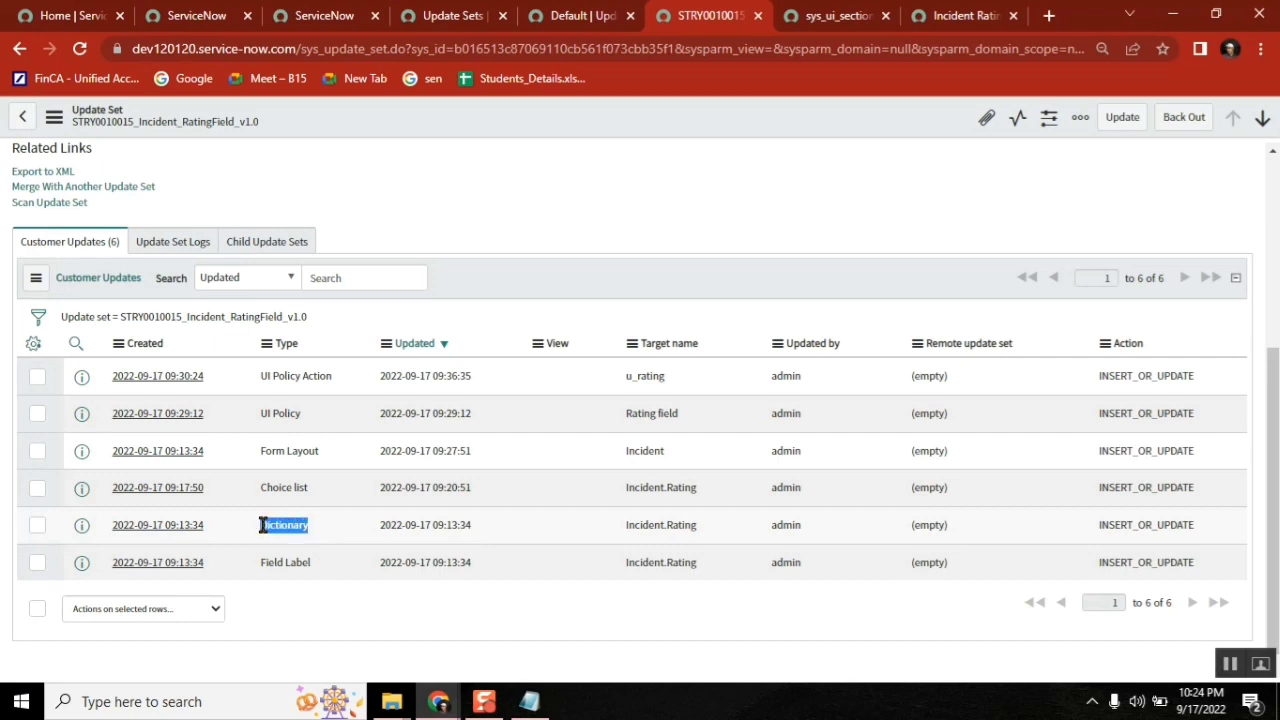
drag(307, 560, 260, 526)
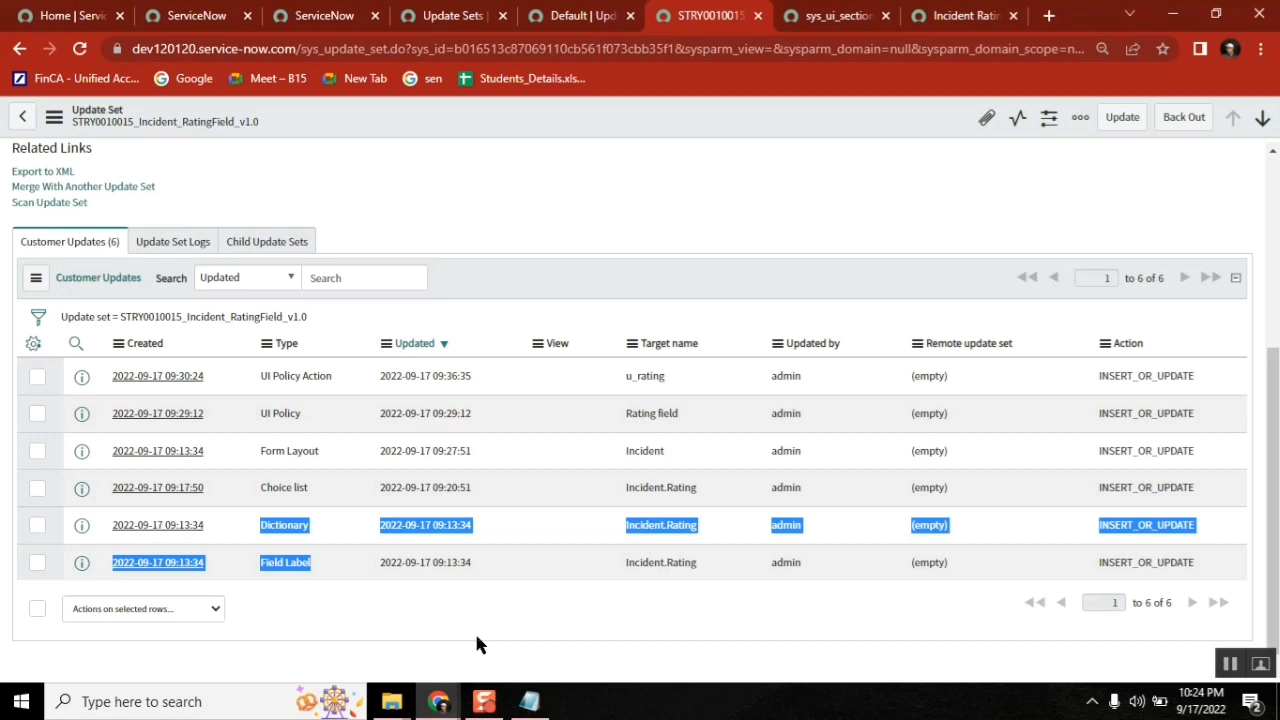
Switch to the Class16_UpdateSet_1.txt notes in Notepad, add blank space below the Dev --> test --> Prod line, and write the heading "dev instance".
click(529, 701)
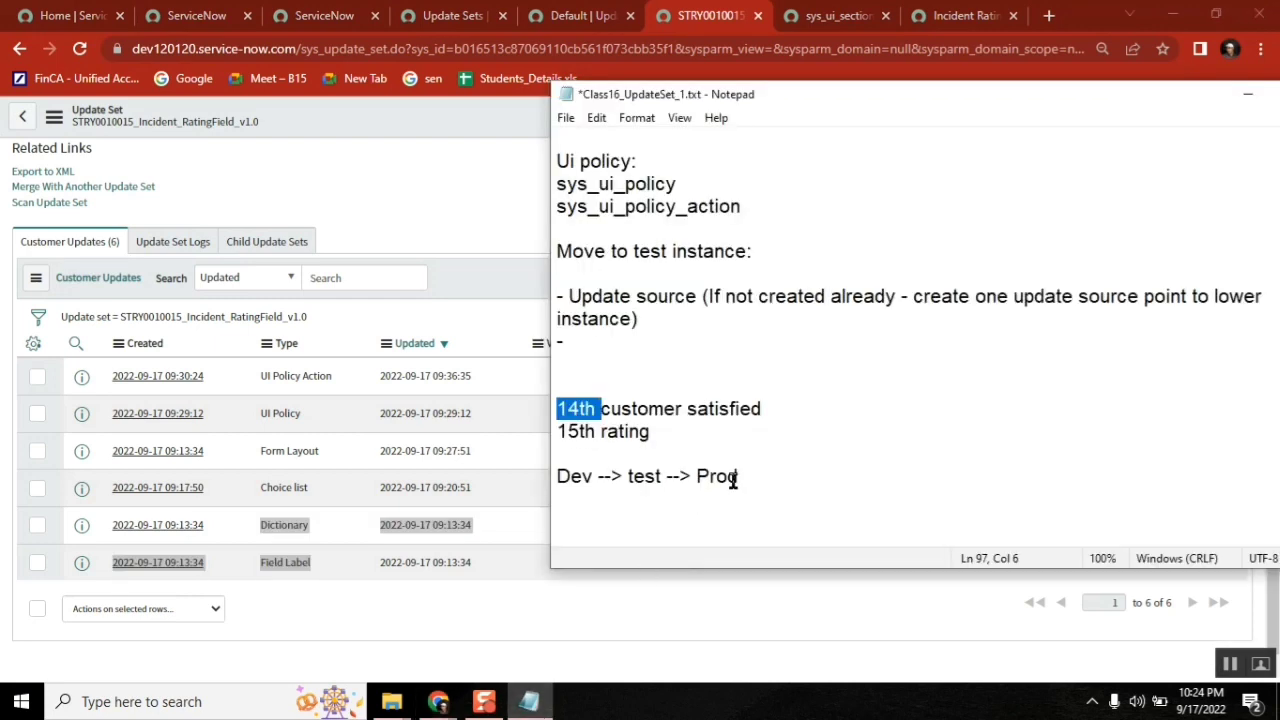
click(733, 480)
key(Return)
key(Return)
key(Return)
key(Return)
key(Return)
key(Return)
key(Return)
key(Return)
key(Return)
key(Return)
key(Return)
key(Return)
key(Return)
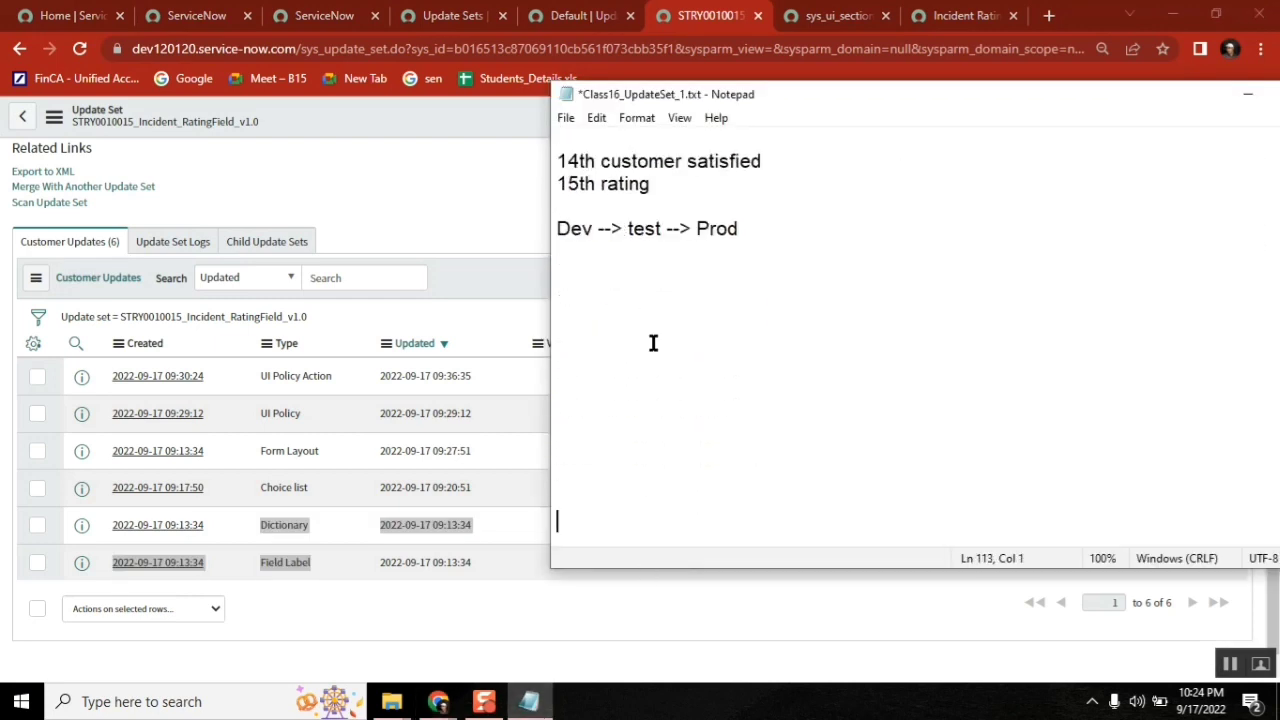
click(586, 320)
text(dev instance)
key(Return)
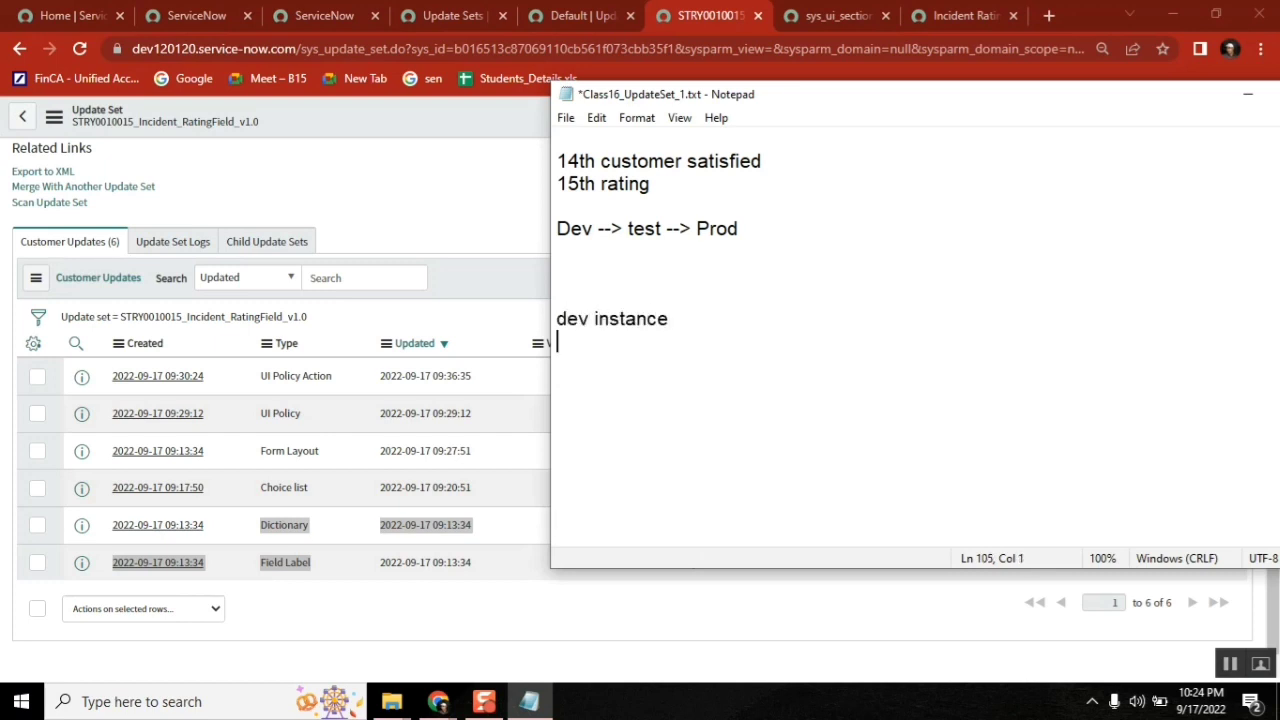
Add the heading "test instance" a few lines below the "dev instance" heading.
key(Return)
text(tes)
text(inca)
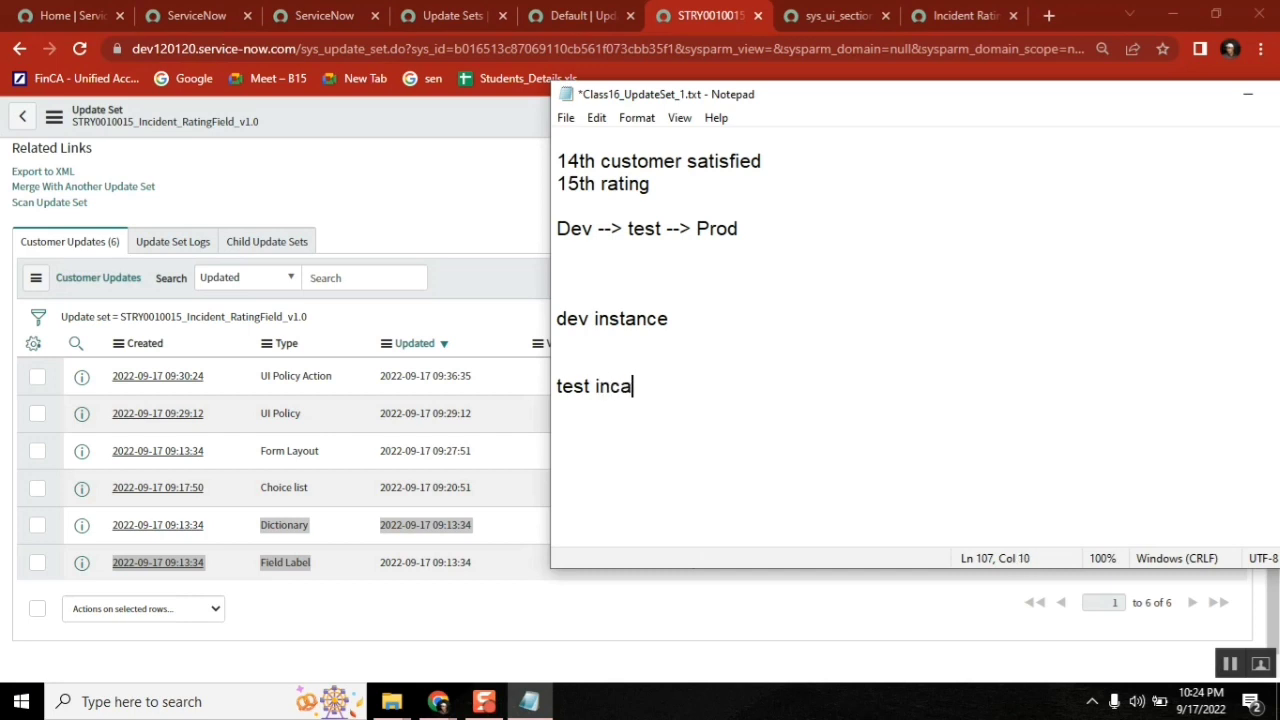
key(BackSpace)
key(BackSpace)
text(stance)
Add the line "1 2 3 4 5" below both the "dev instance" and "test instance" headings, spacing the sections apart.
key(Up)
key(Up)
key(Return)
key(Up)
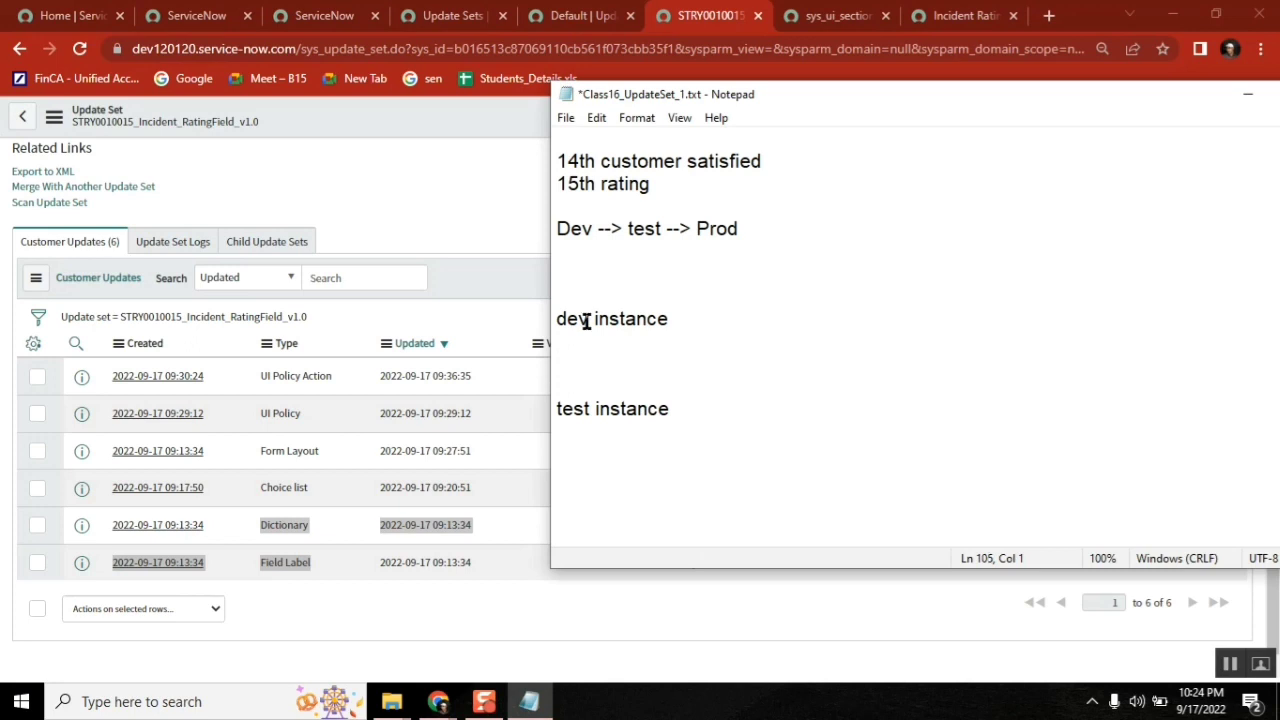
key(Return)
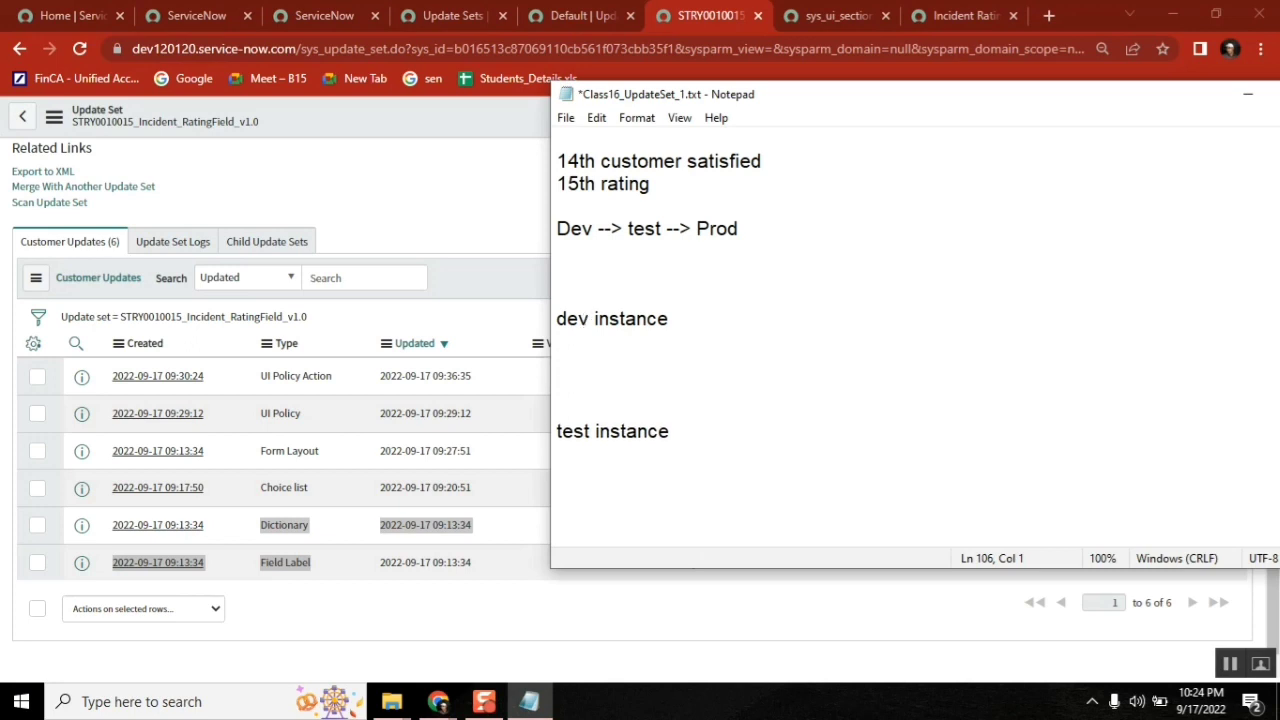
text(1 2 3 4 5)
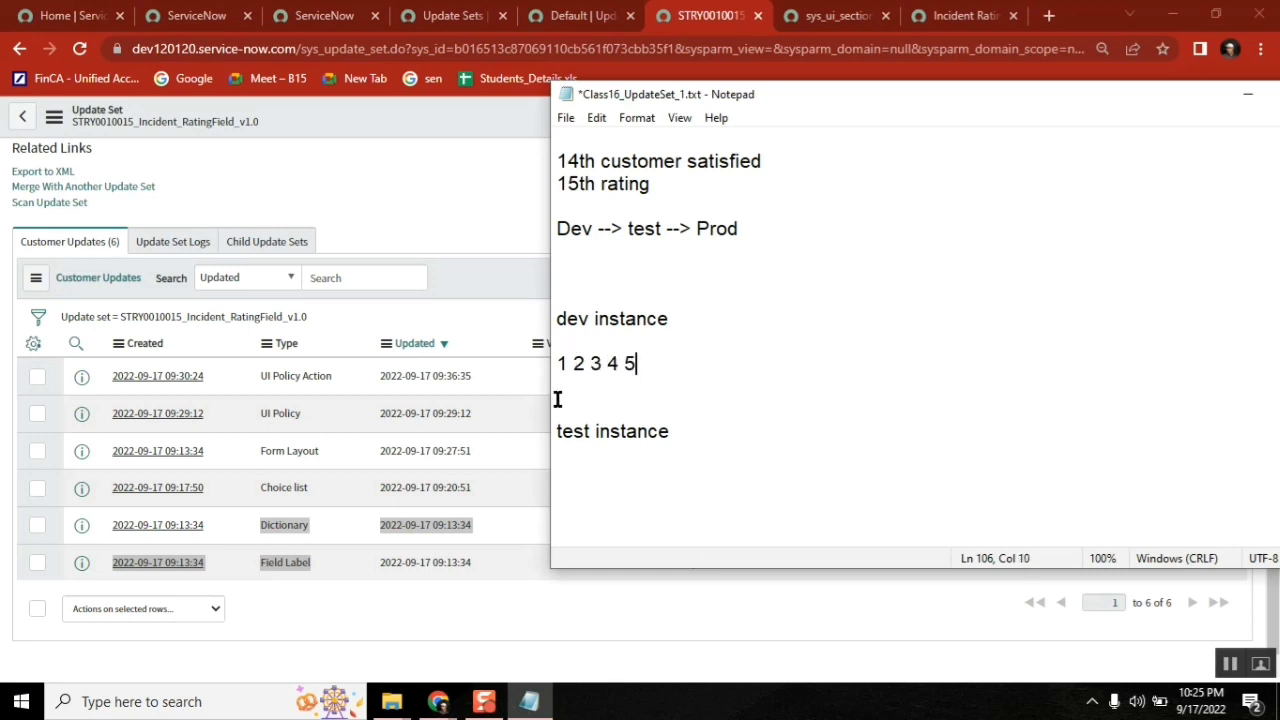
click(571, 446)
key(Return)
text(1 2 3 4 5)
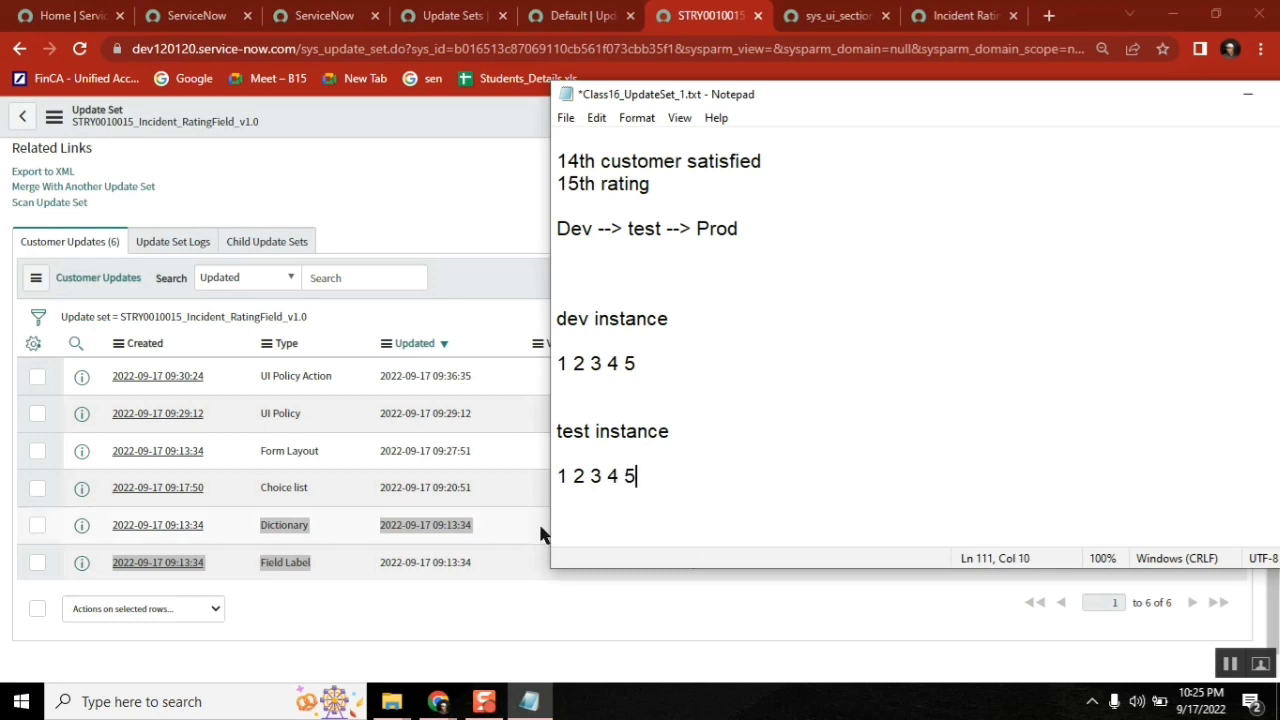
Append 6 to the number lines of both the dev instance and the test instance.
click(657, 366)
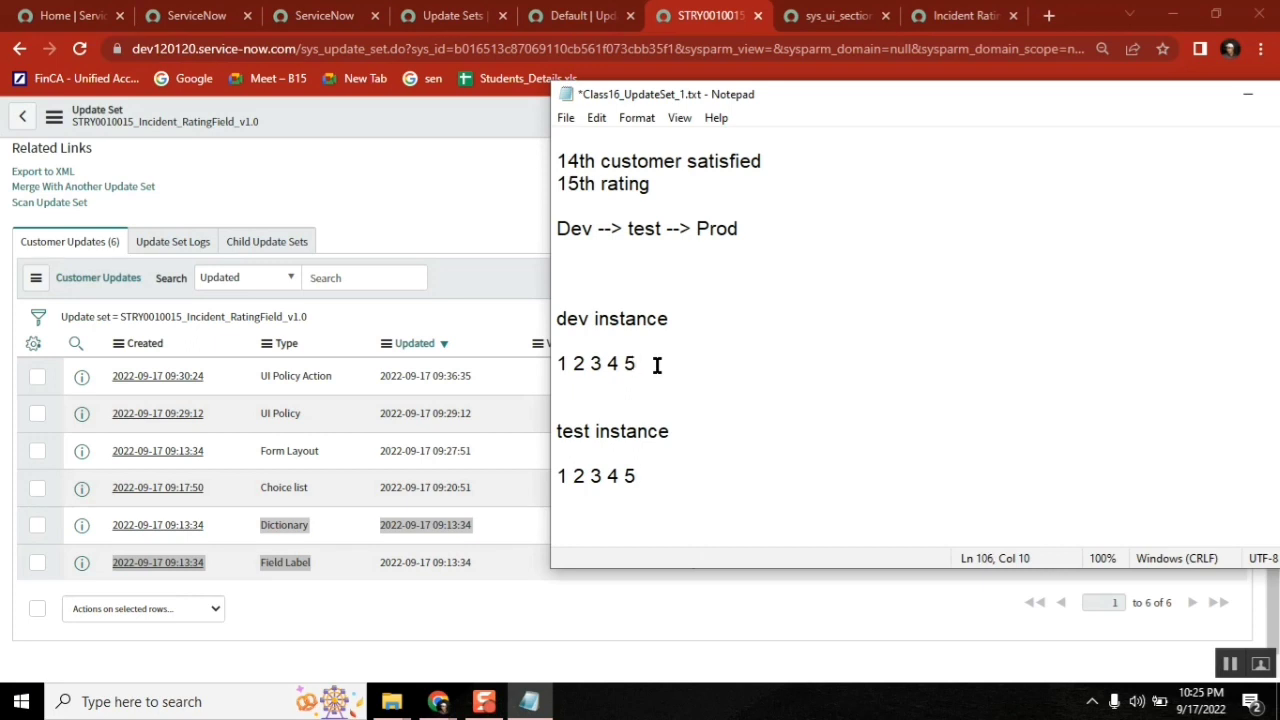
text(6)
double_click(643, 363)
double_click(648, 363)
click(662, 478)
text(6)
Compare the two sections of the notes, highlighting the words "dev" and "test" in their headings.
double_click(591, 319)
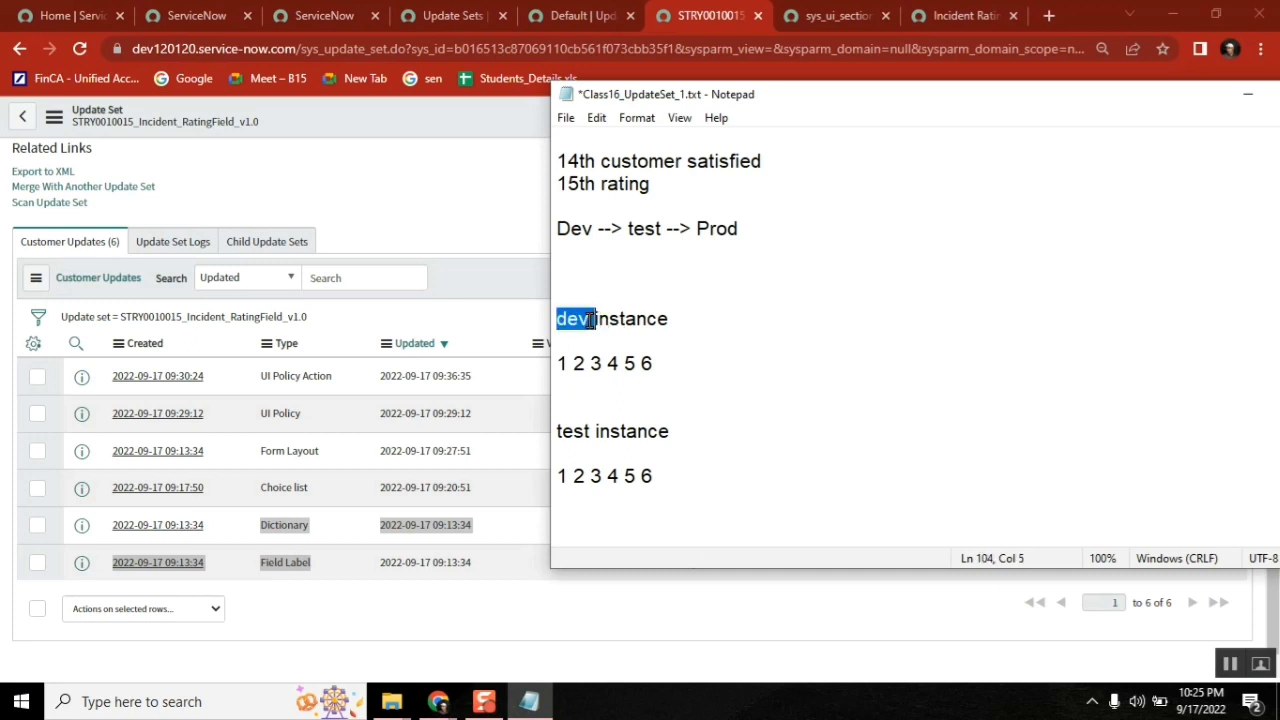
click(568, 431)
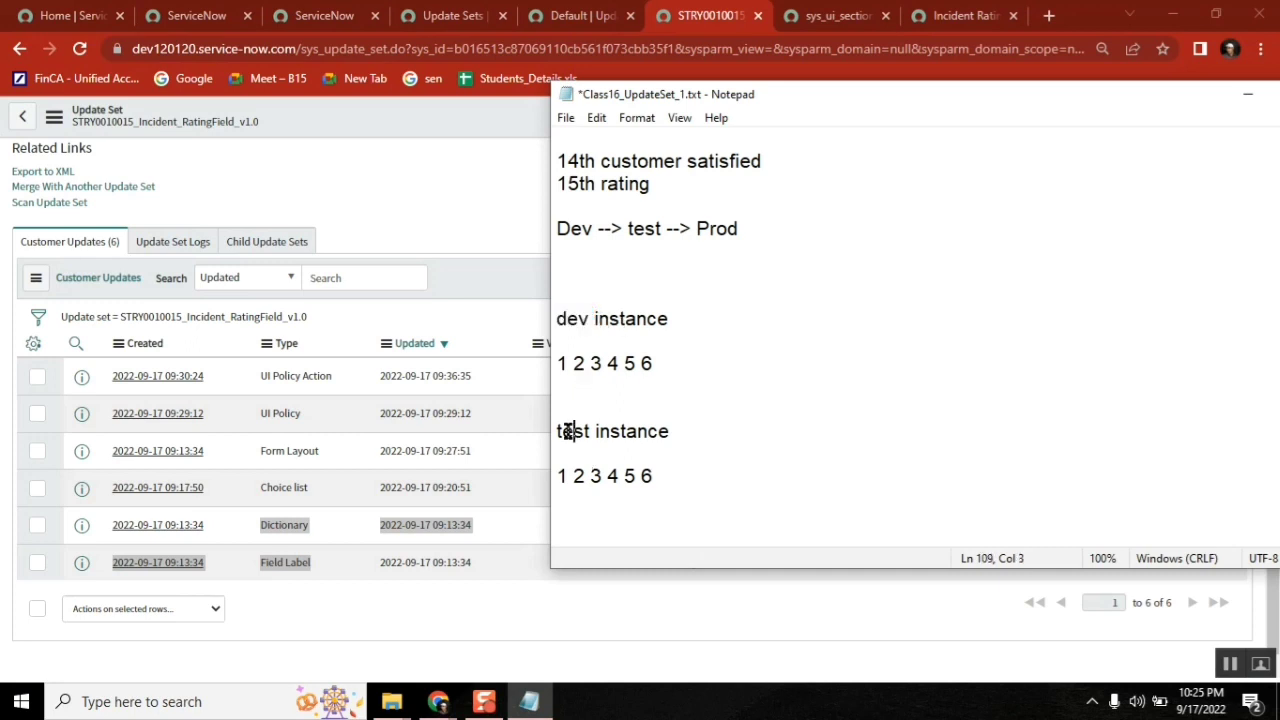
double_click(568, 431)
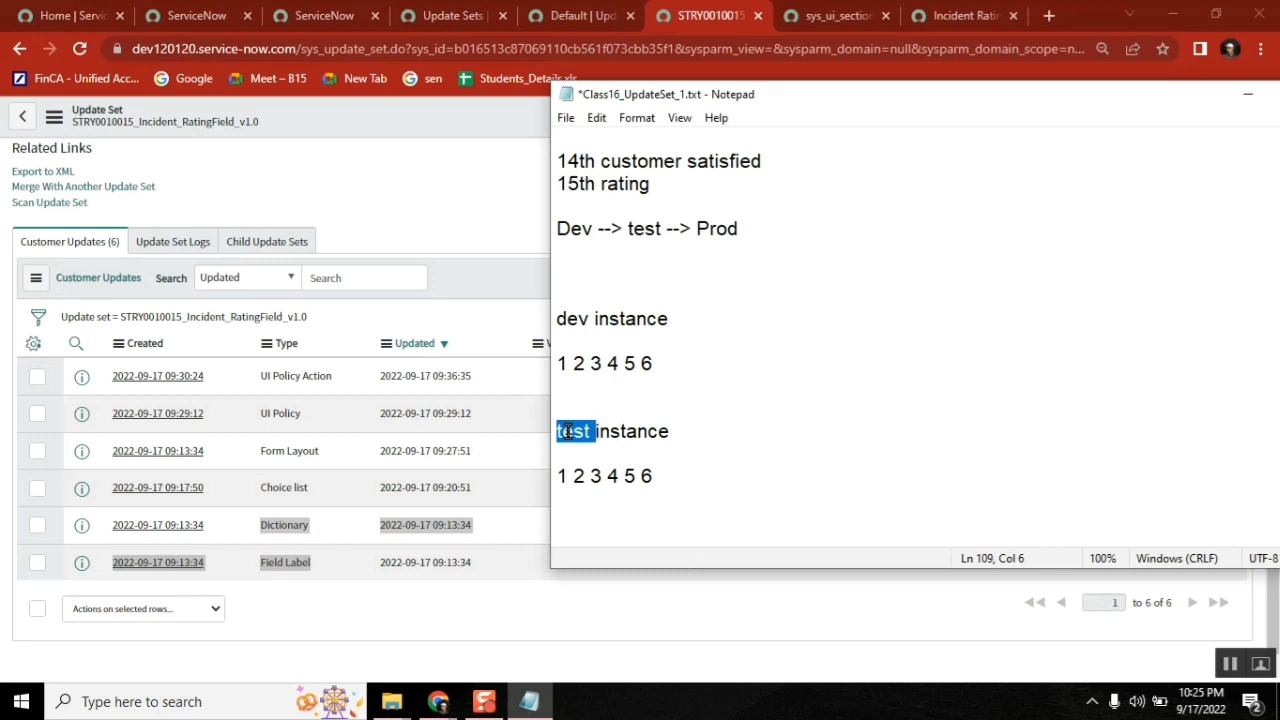
double_click(574, 318)
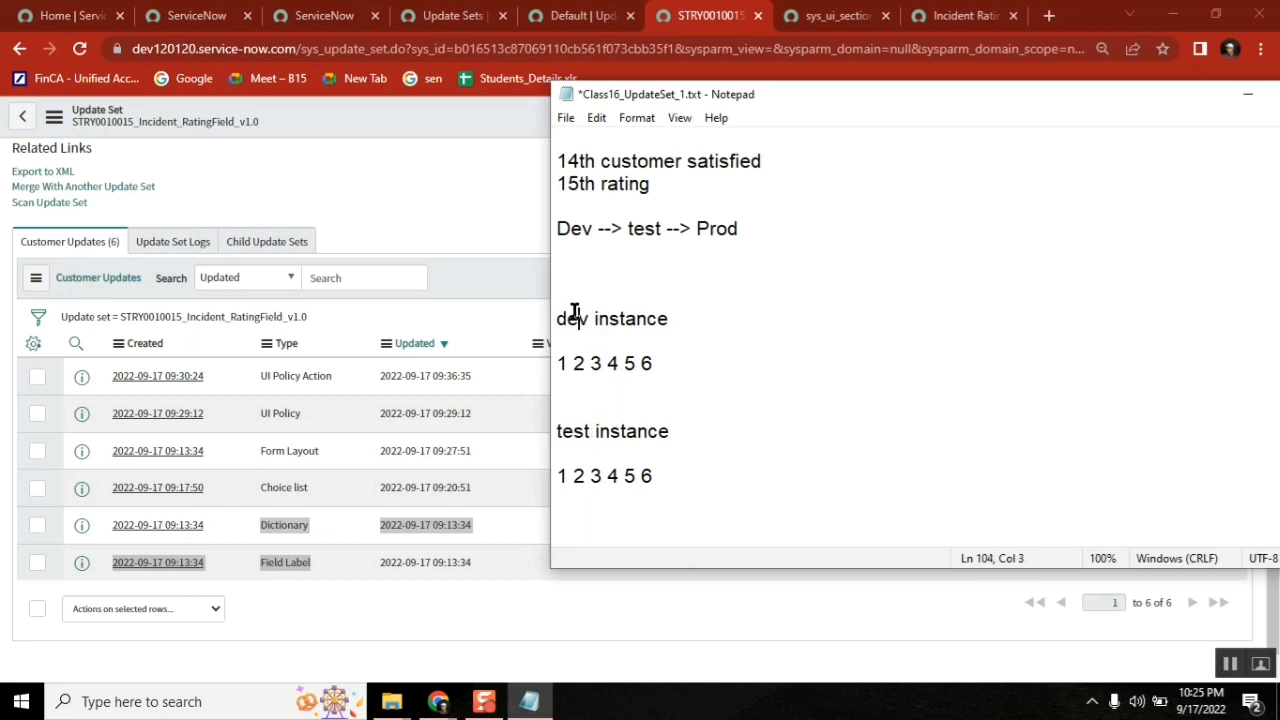
click(573, 431)
double_click(573, 431)
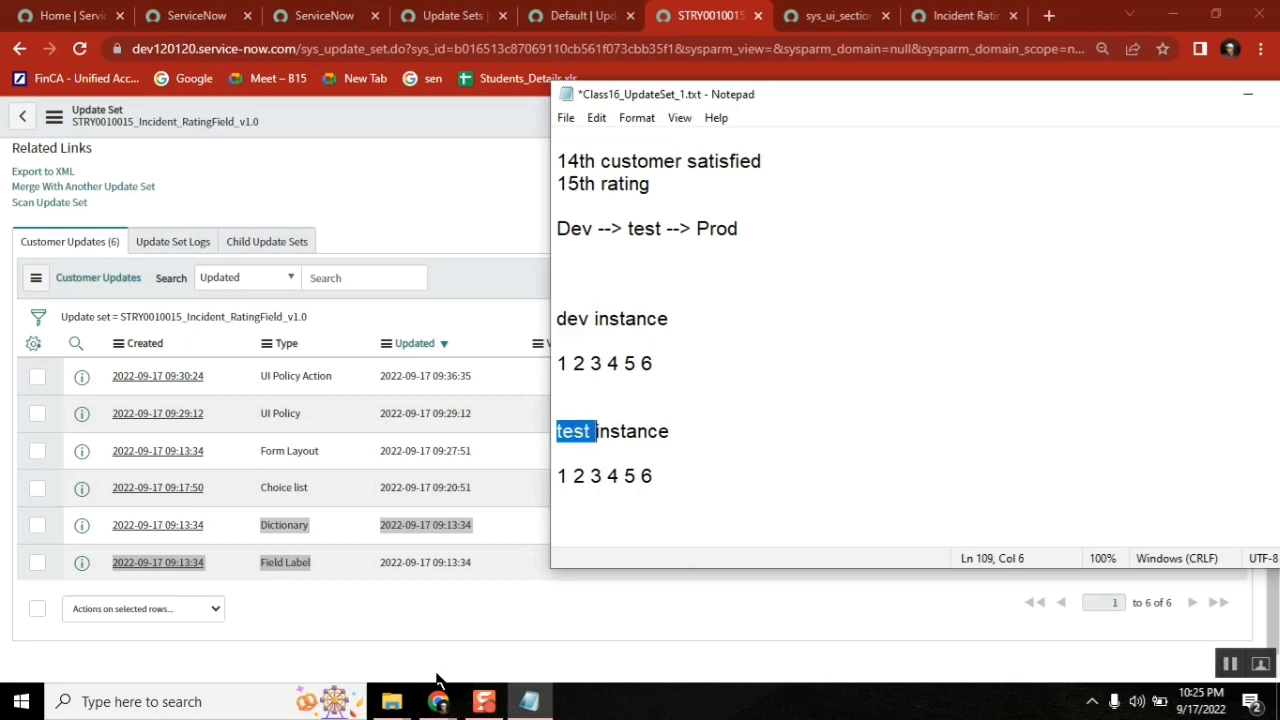
click(651, 407)
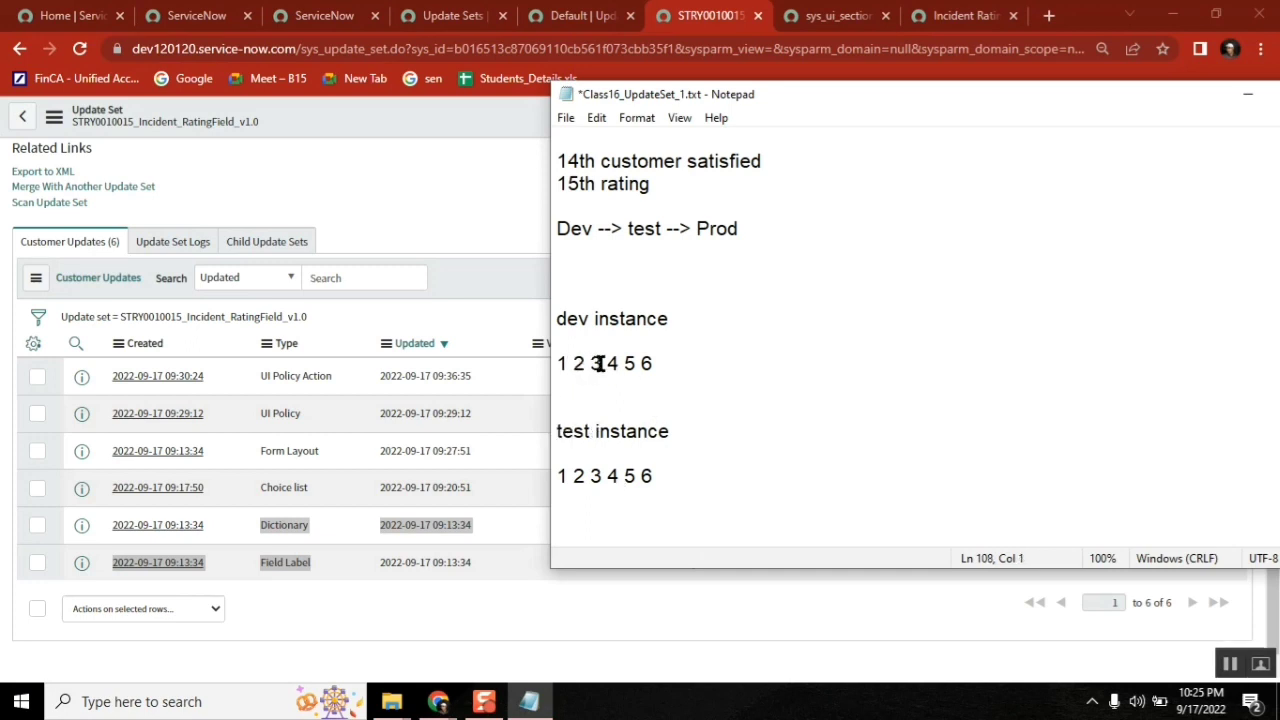
Delete the numbers 4 and 2 from the test instance number line.
click(648, 363)
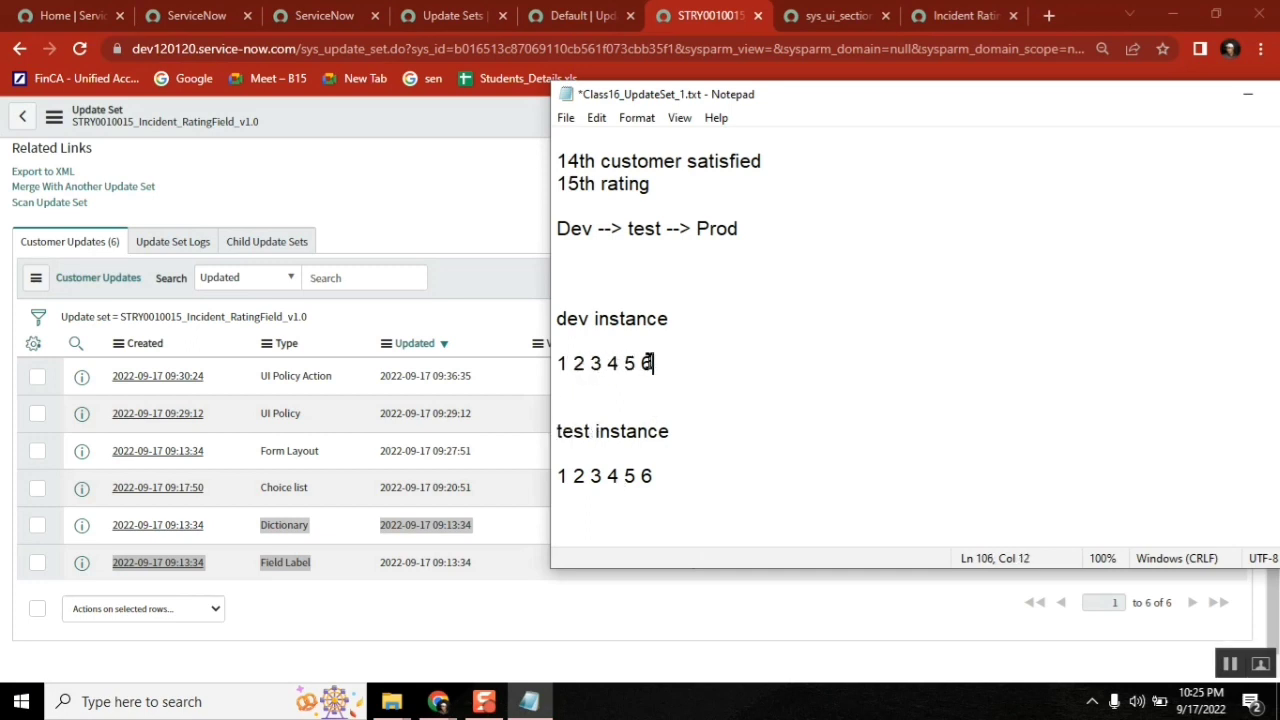
click(614, 476)
double_click(614, 476)
key(Delete)
double_click(579, 476)
key(Delete)
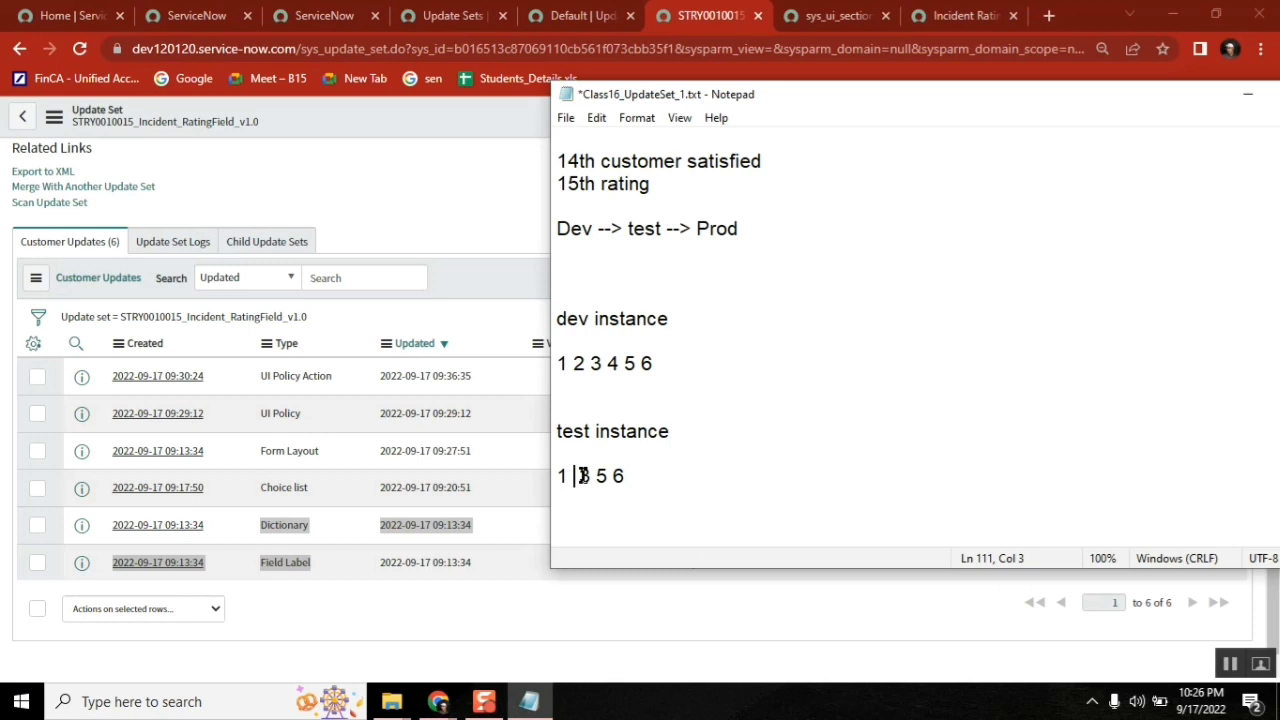
Append 7 to the dev instance number line and highlight the whole line.
click(700, 362)
text(7)
double_click(664, 363)
click(664, 363)
double_click(664, 363)
click(666, 363)
key(shift+Home)
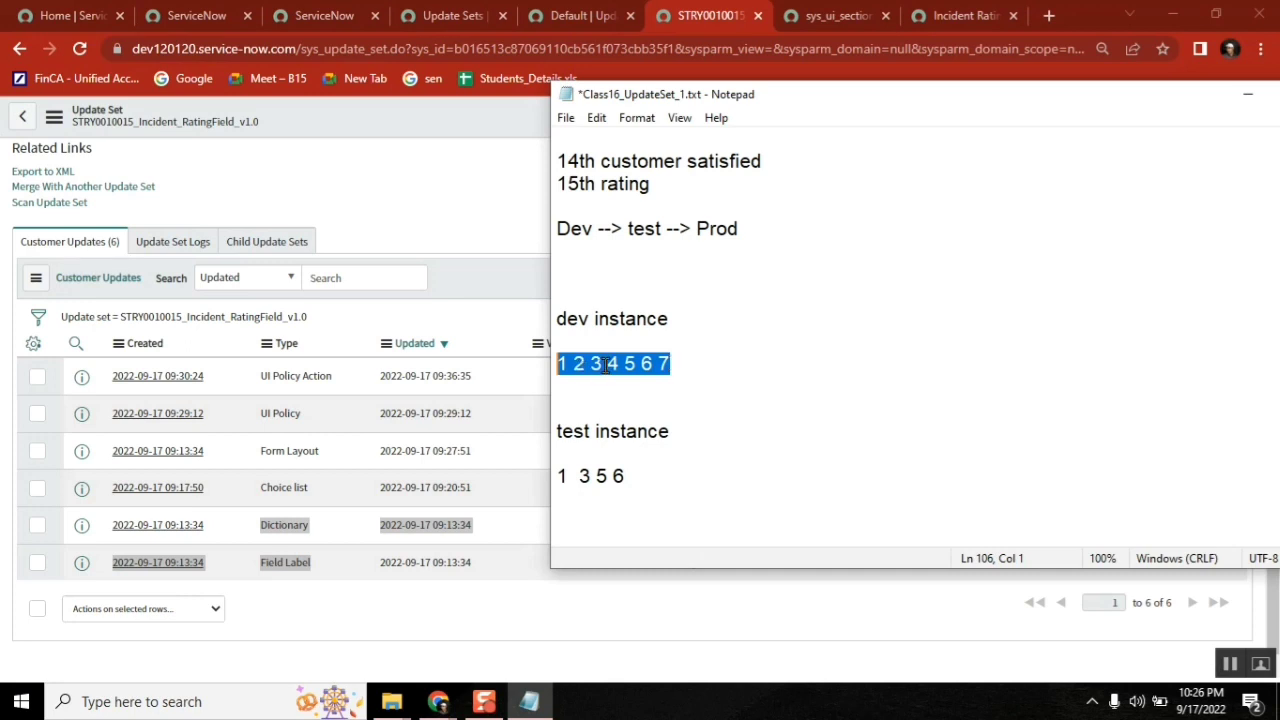
Compare the dev instance number line with the test instance line, highlighting the dev sequence and individual test numbers.
click(648, 476)
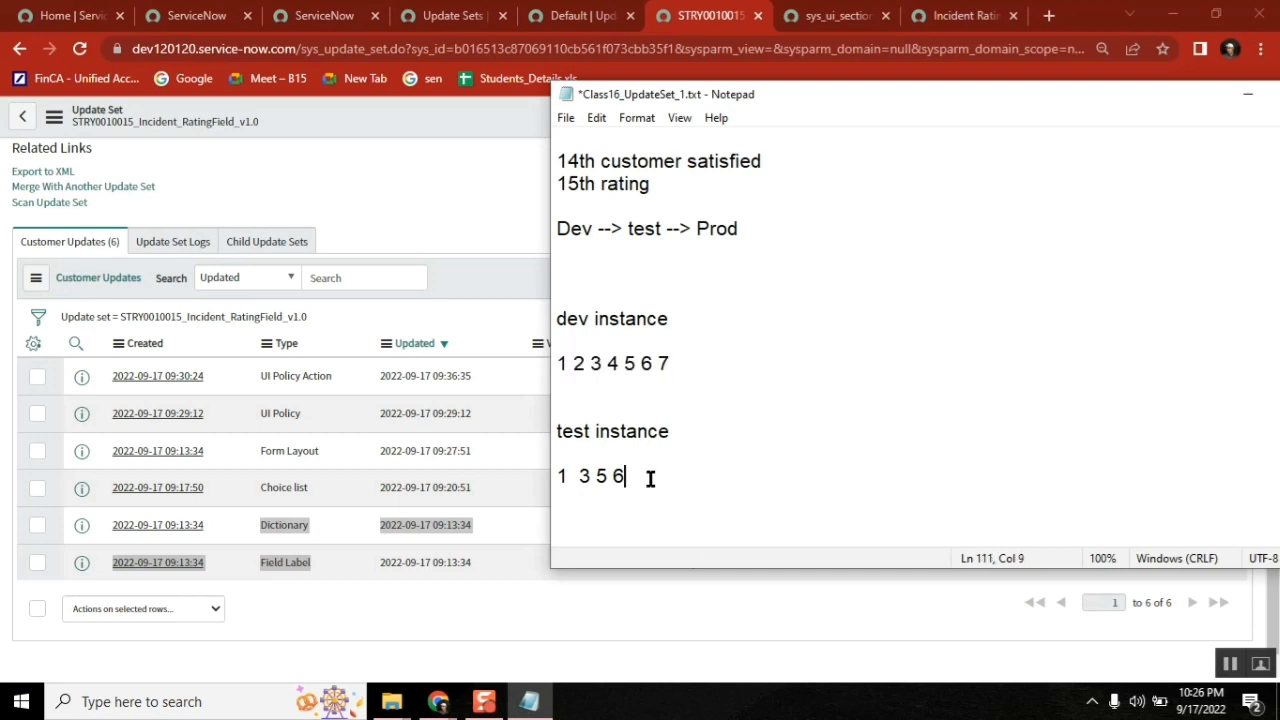
click(574, 476)
click(560, 363)
shift+click(694, 363)
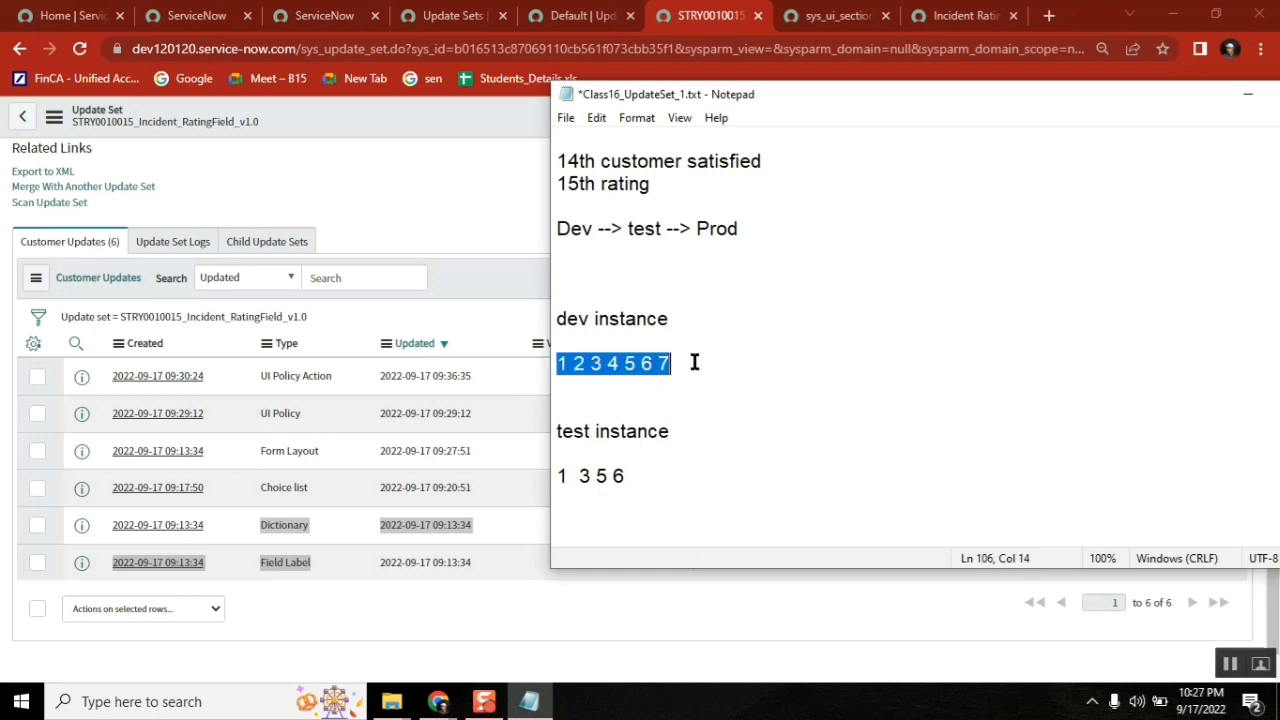
drag(557, 476, 598, 476)
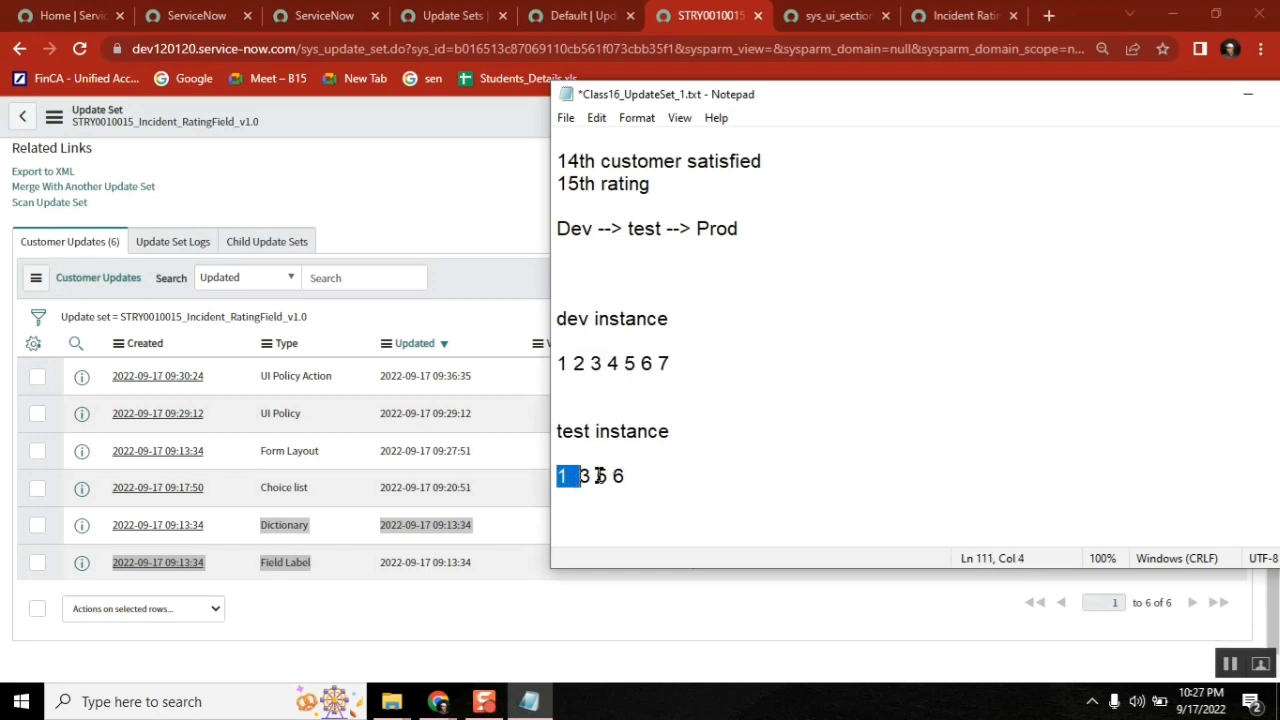
double_click(596, 476)
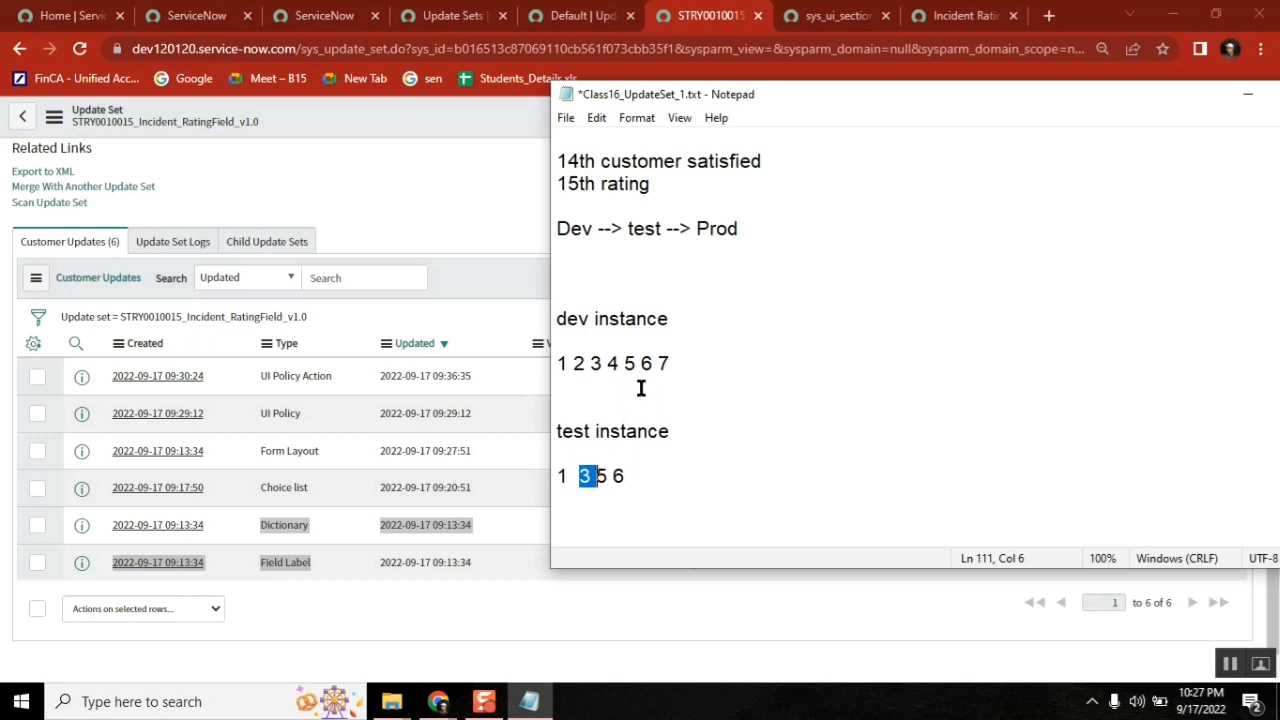
click(680, 368)
shift+click(560, 363)
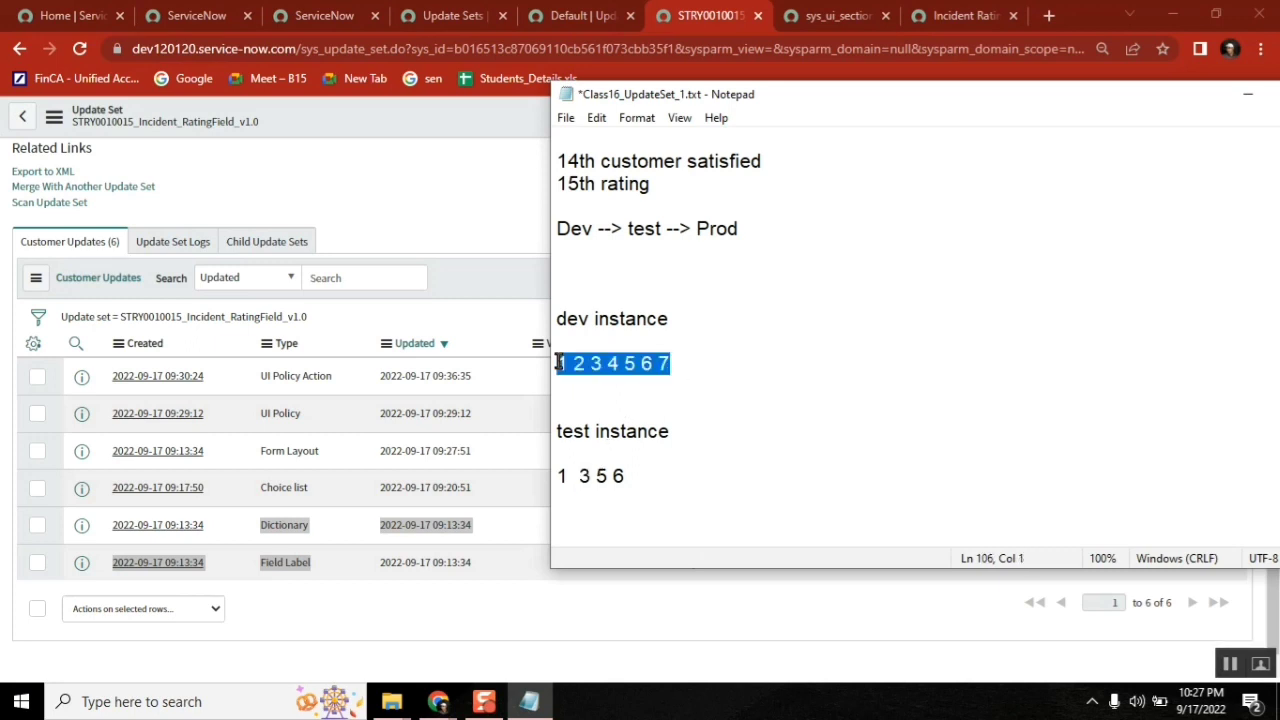
double_click(572, 480)
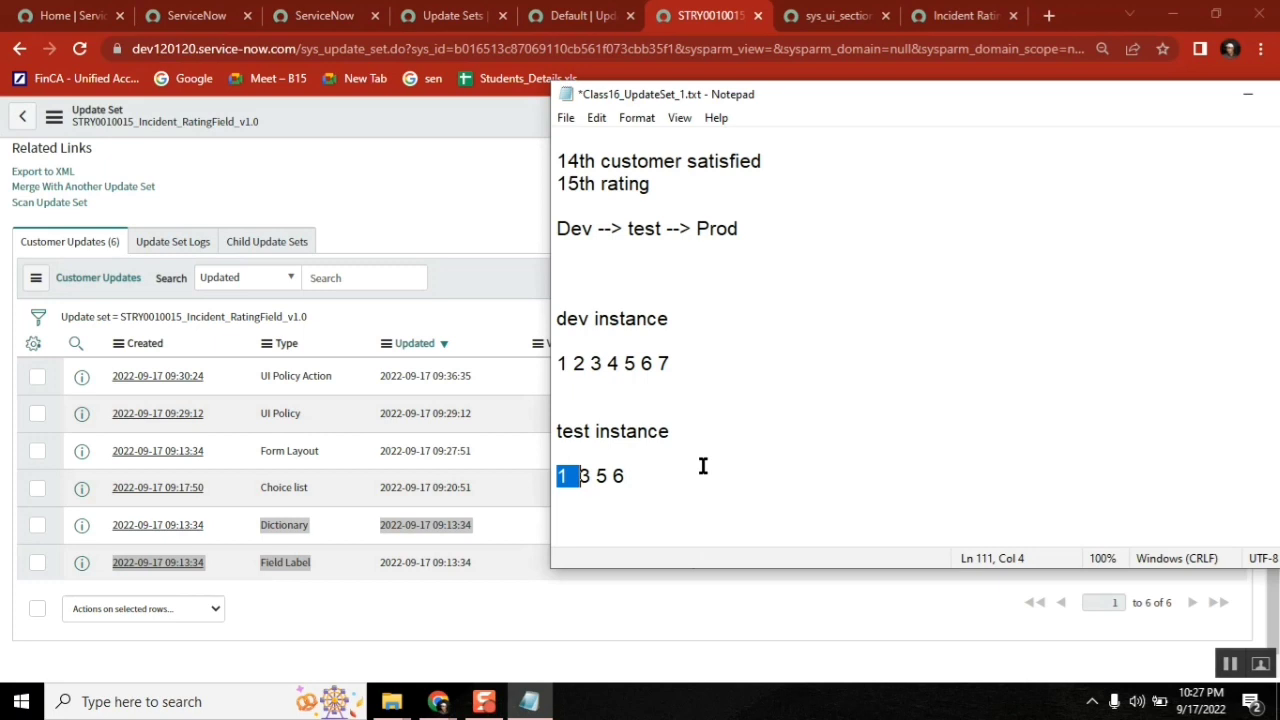
Switch to the dev110007 browser window and review the missing-field preview errors of the retrieved update set.
mouse_move(436, 704)
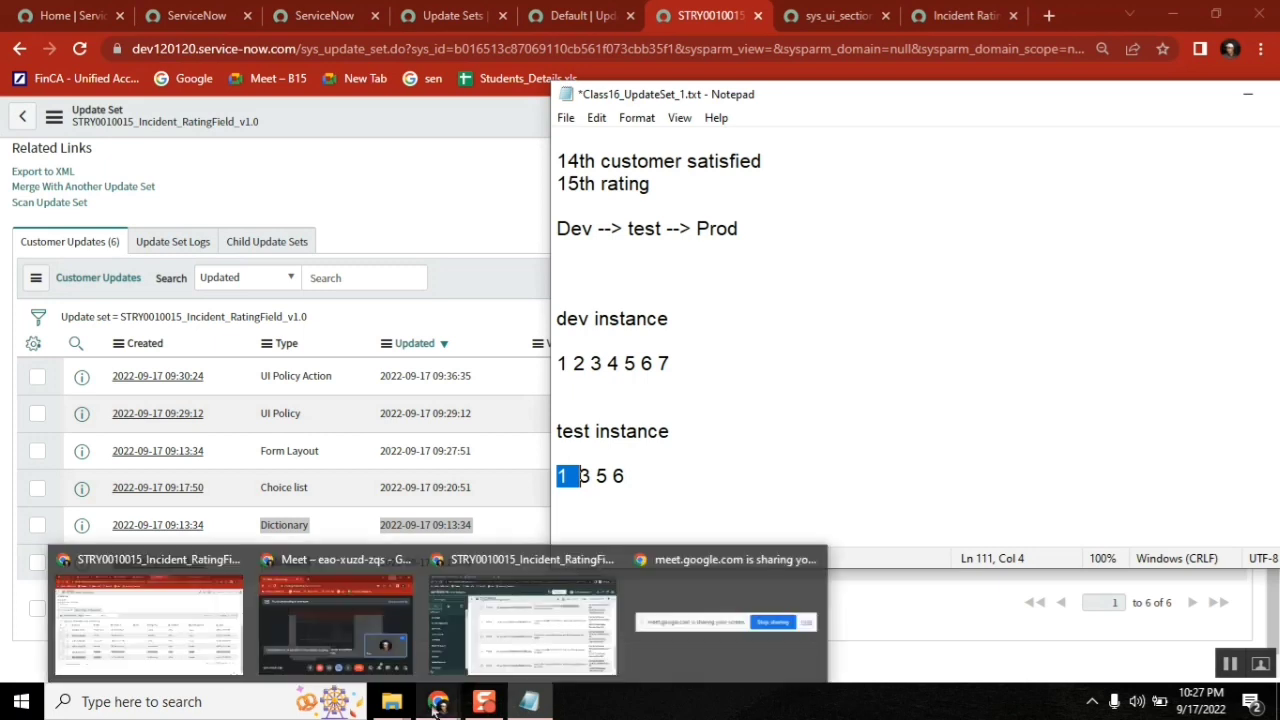
click(523, 610)
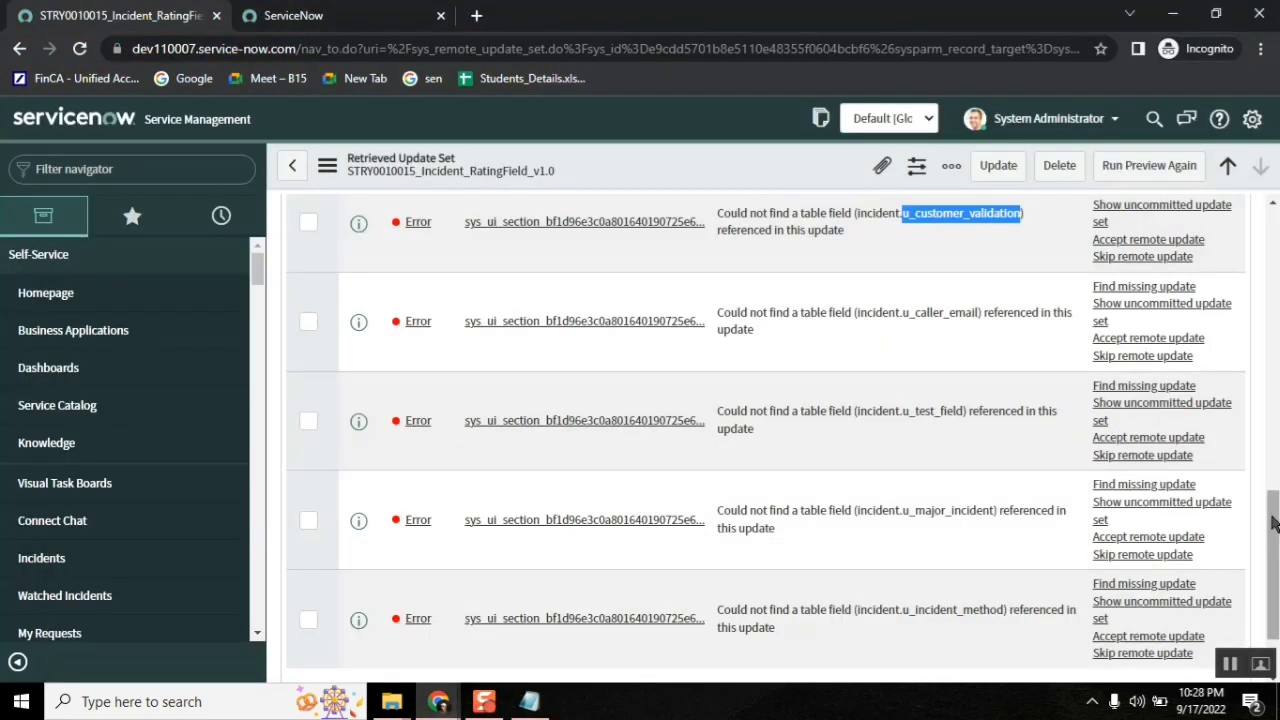
scroll(1272, 524, up, 2)
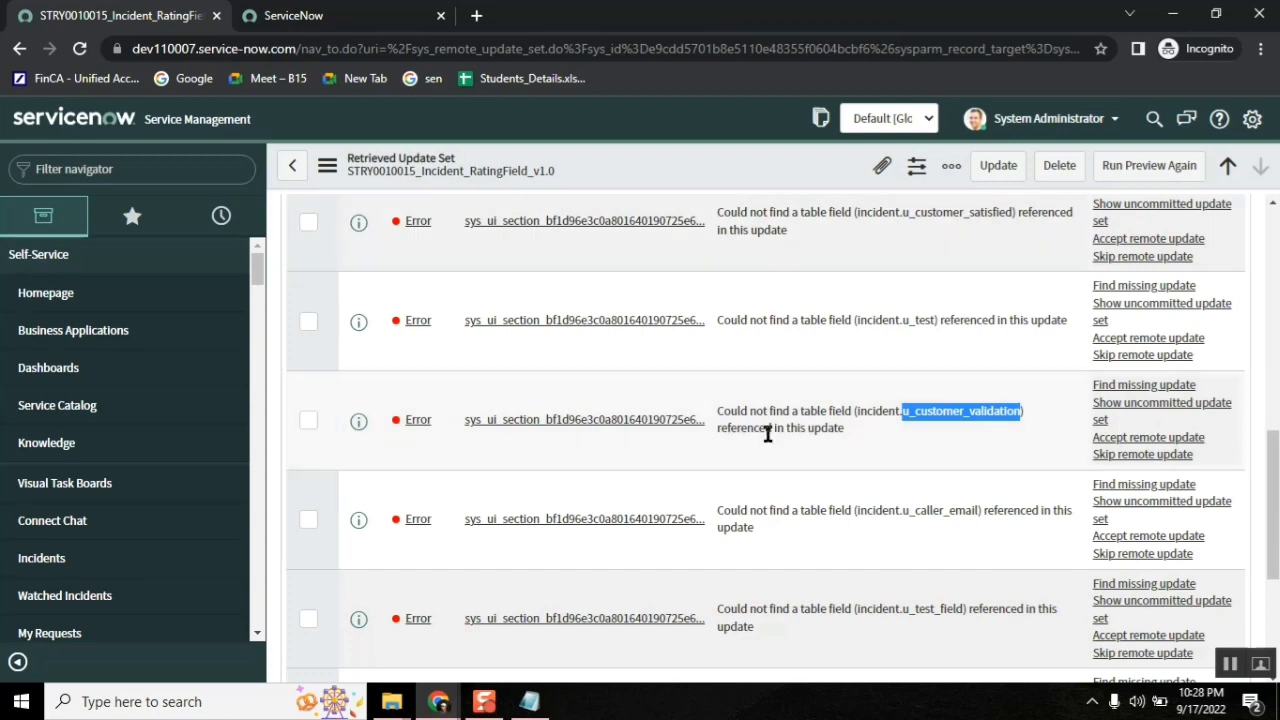
scroll(1276, 414, up, 2)
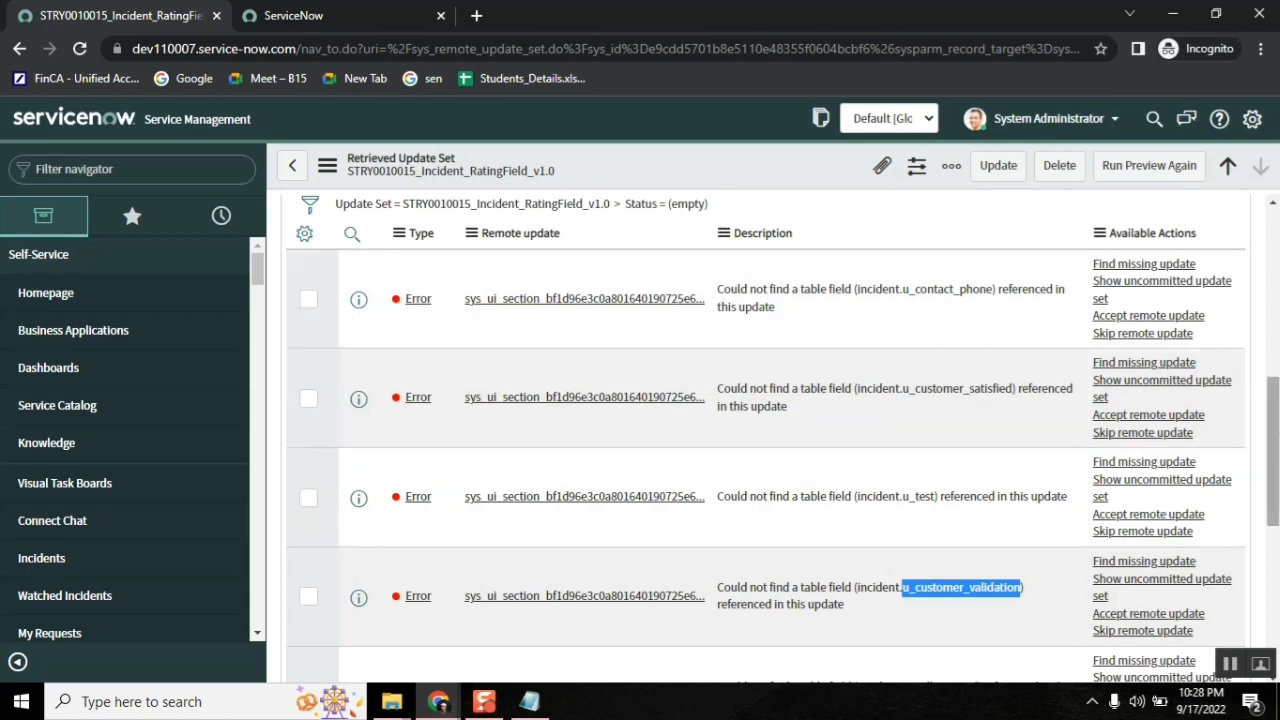
Select all preview errors of the retrieved update set and show the actions available for them, including Skip remote update.
scroll(800, 522, down, 5)
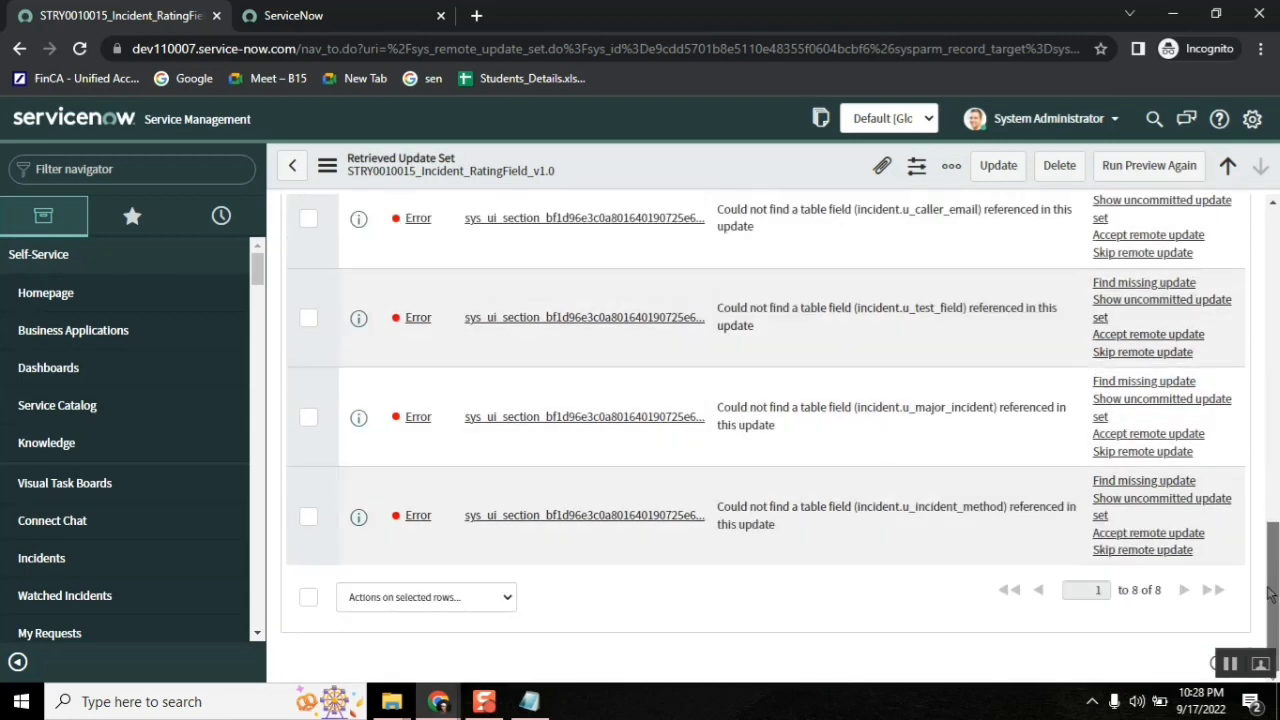
click(308, 597)
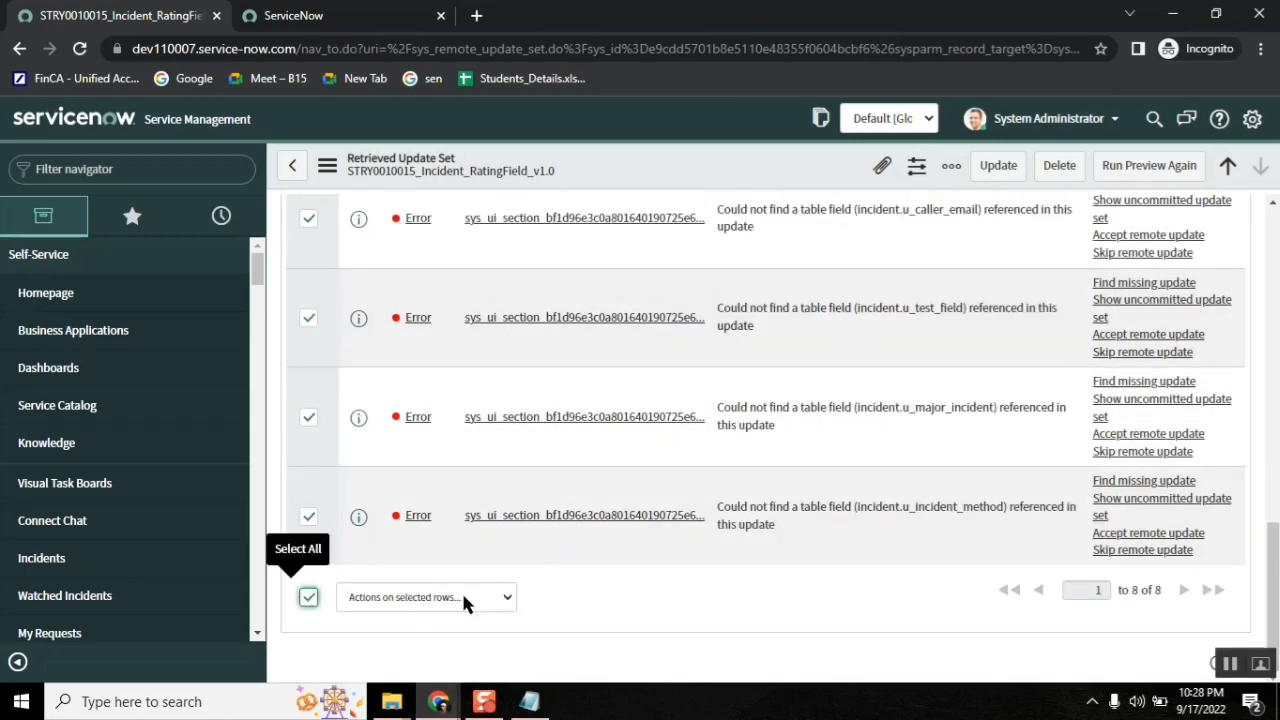
click(461, 597)
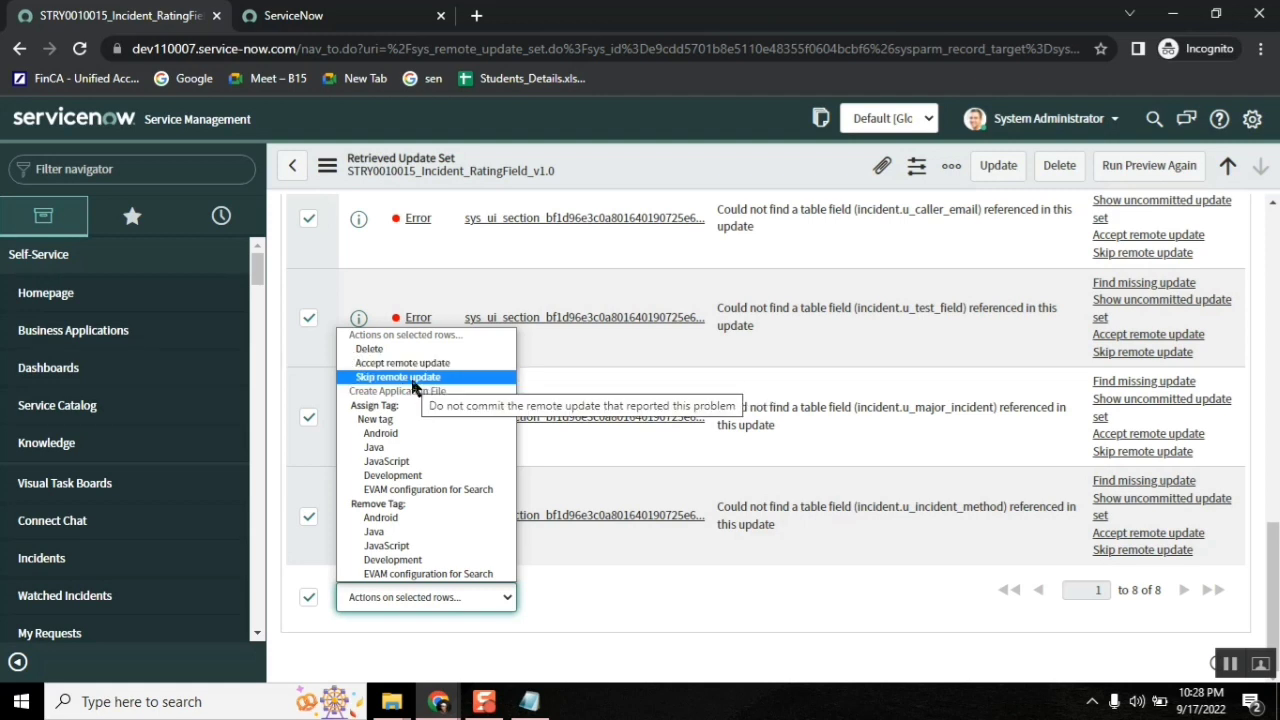
Switch to the dev120120 browser window and clear the highlighting in the update set's customer updates list.
click(438, 701)
click(170, 634)
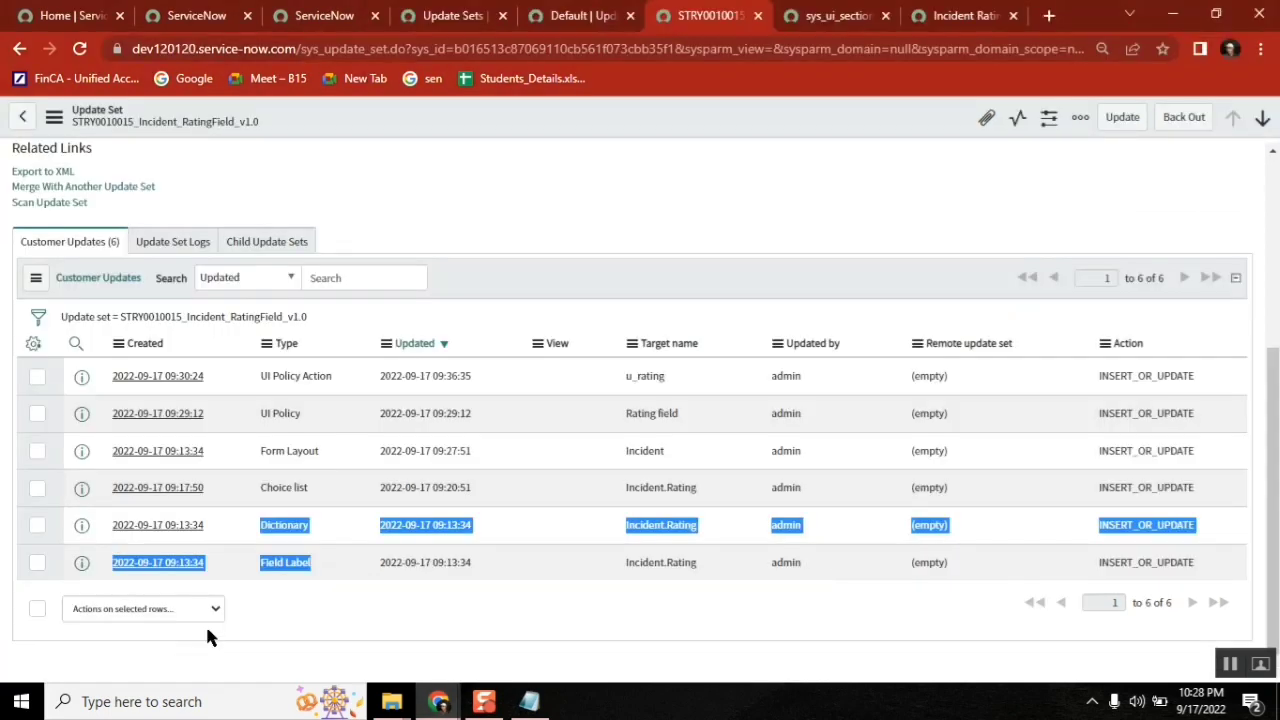
click(388, 638)
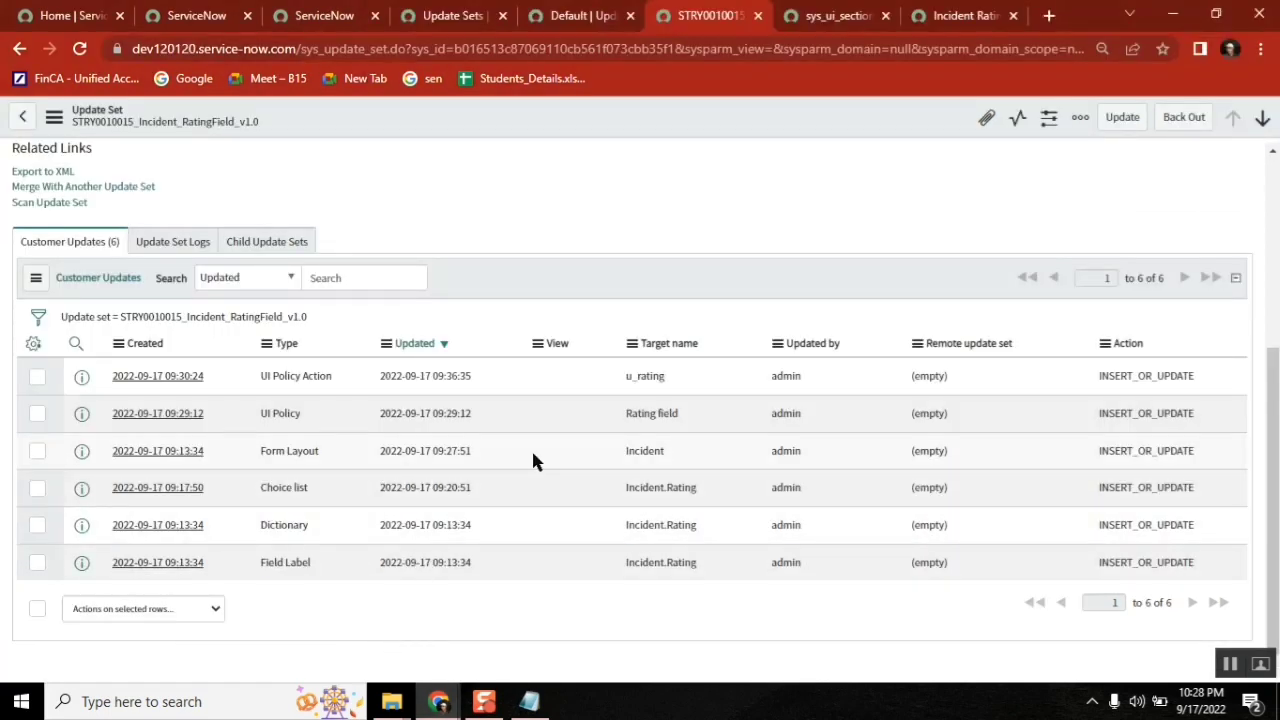
Highlight the Form Layout customer update, and in the dev110007 browser window accept the remote update for all selected preview errors.
drag(533, 455, 112, 458)
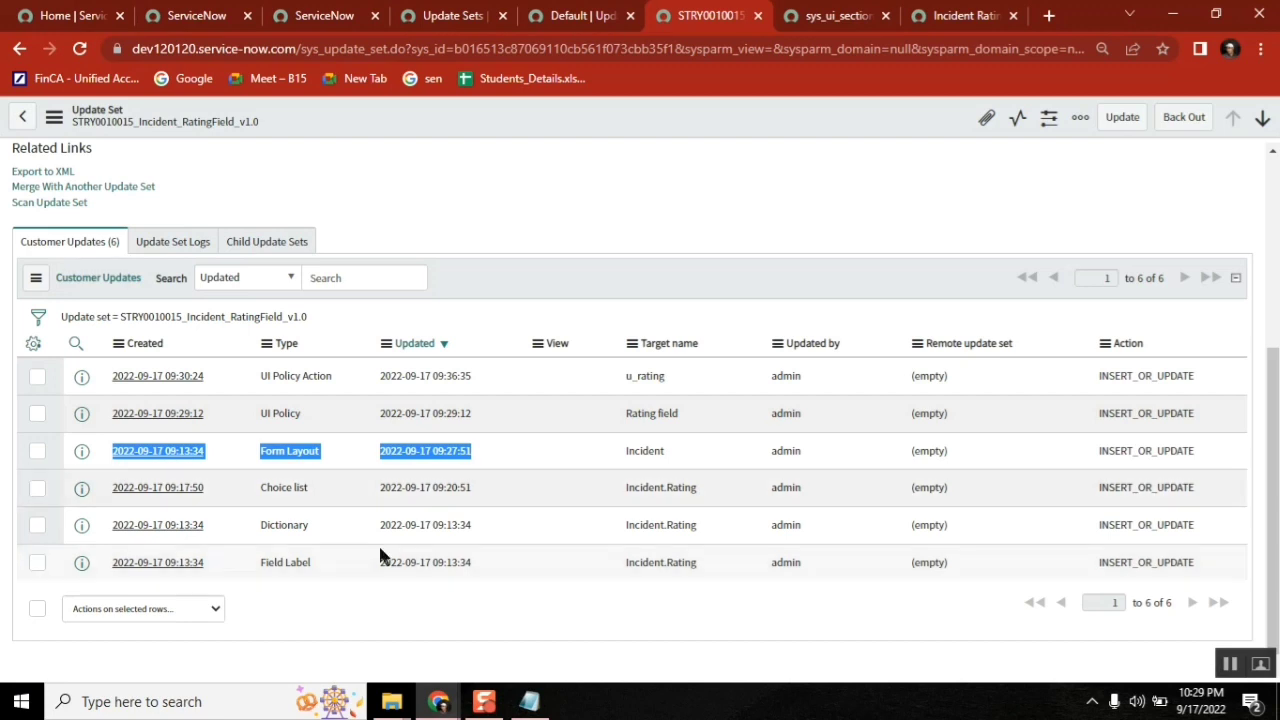
mouse_move(440, 706)
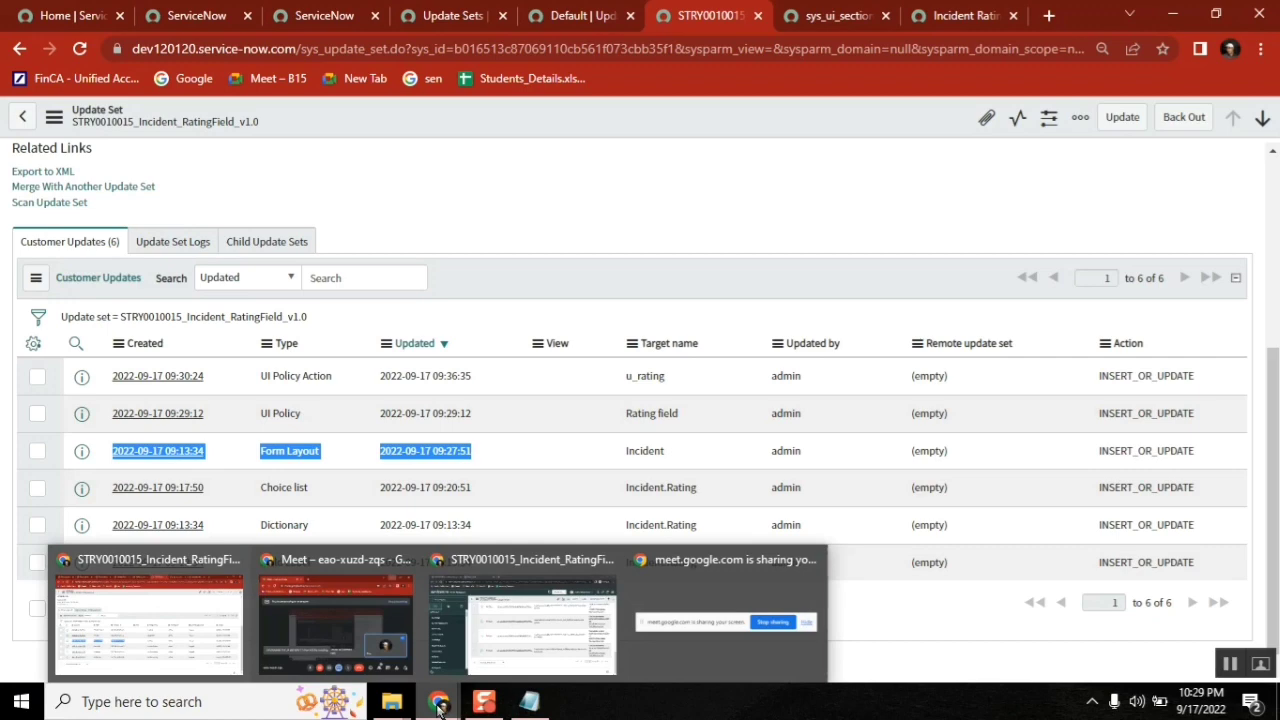
click(583, 629)
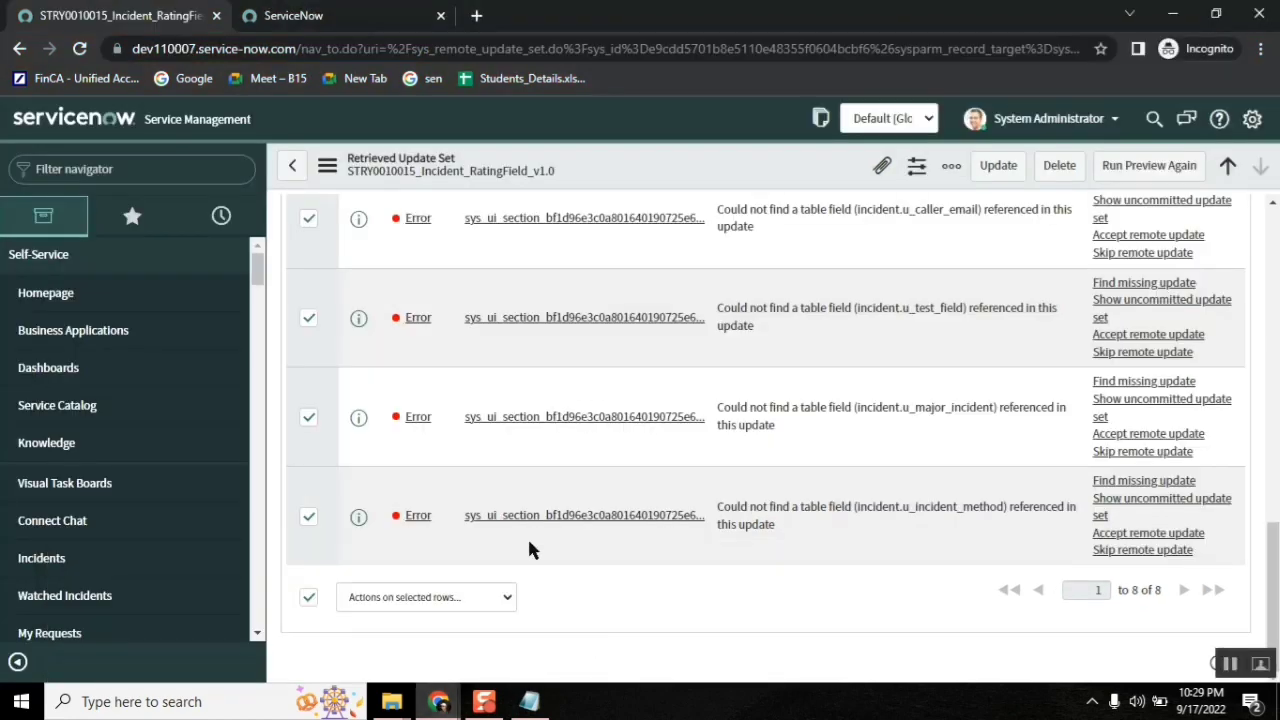
click(492, 597)
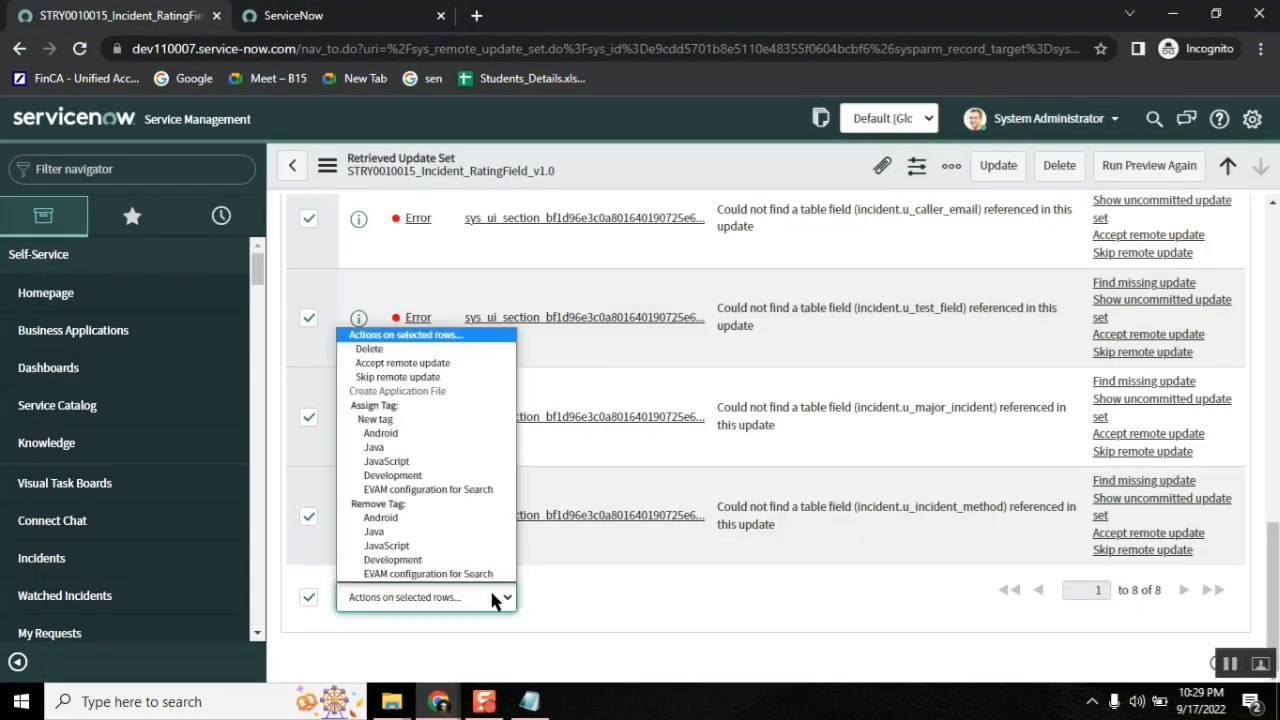
click(415, 365)
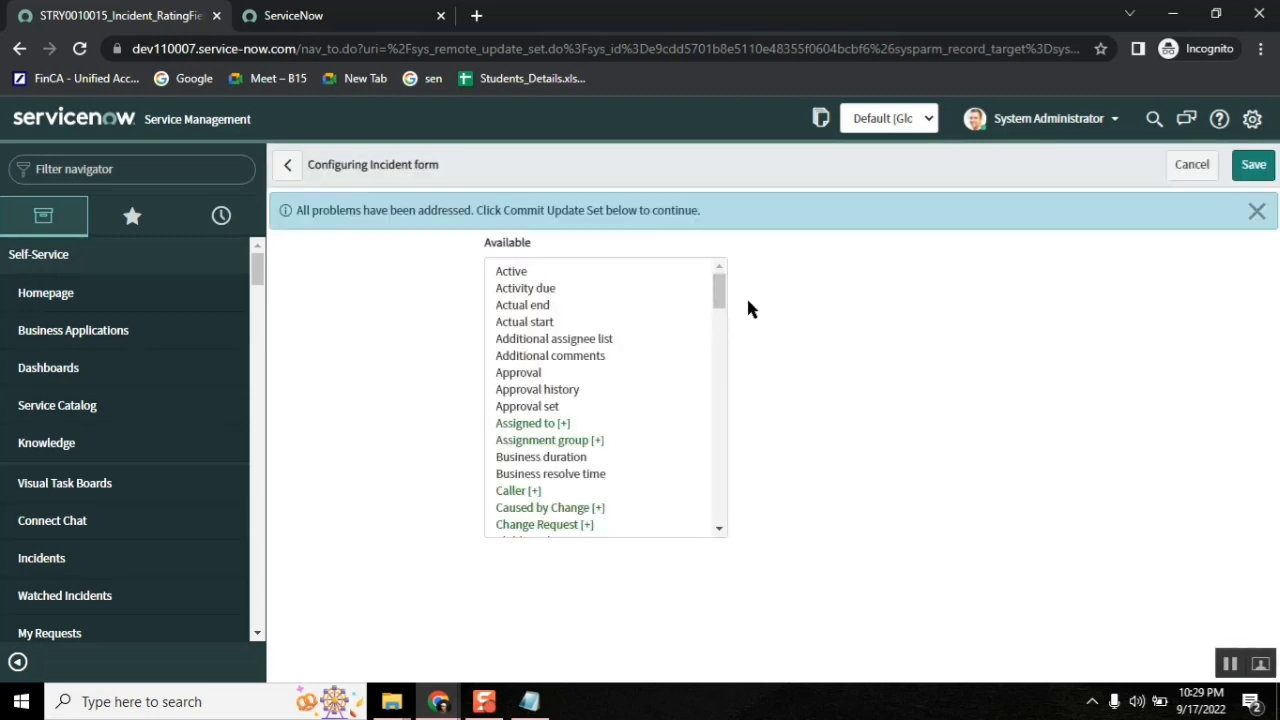
Return from the Incident form configuration page to retrieved update set STRY0010015_Incident_RatingField_v1.0 and commit it.
click(1240, 212)
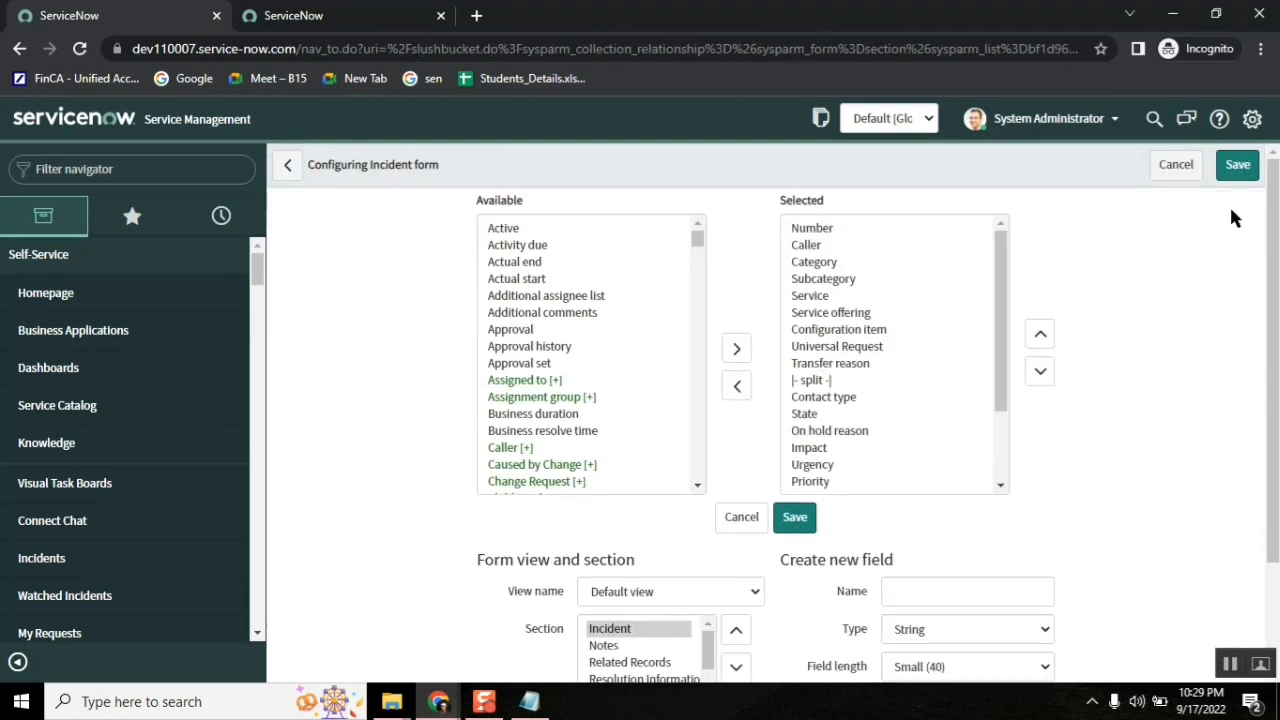
click(19, 48)
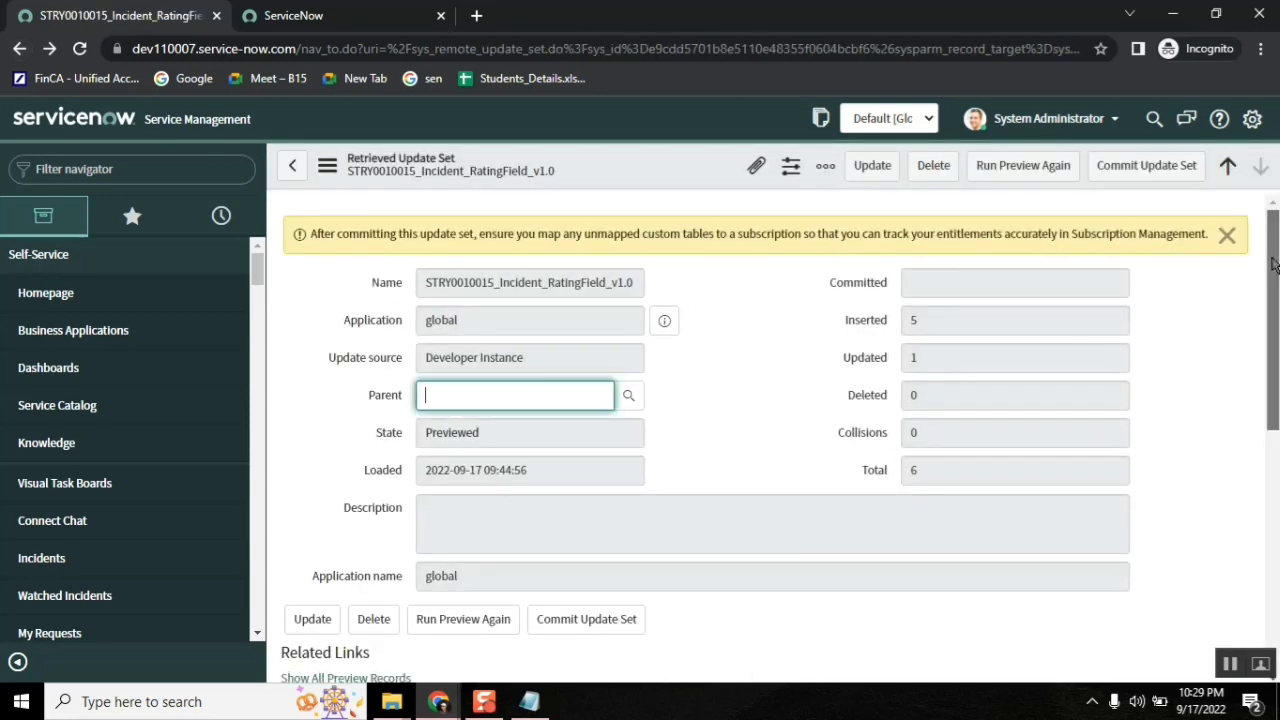
scroll(1275, 262, down, 5)
scroll(1270, 230, up, 5)
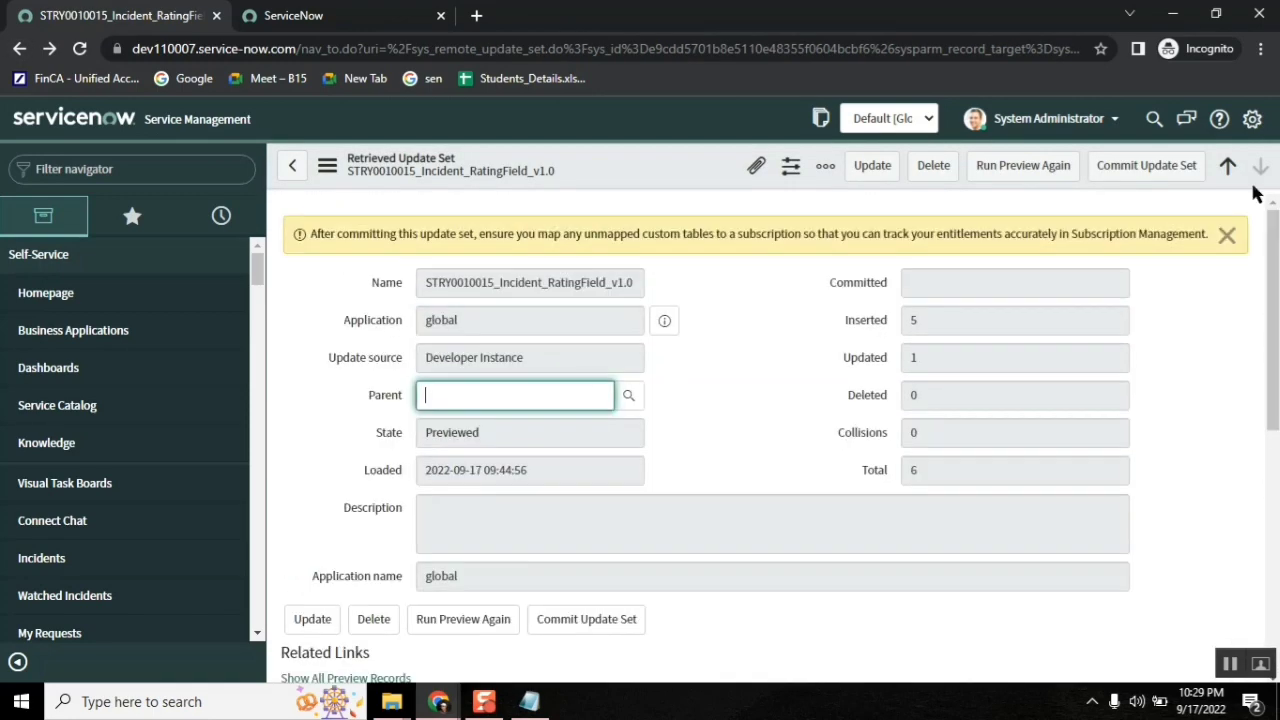
click(661, 364)
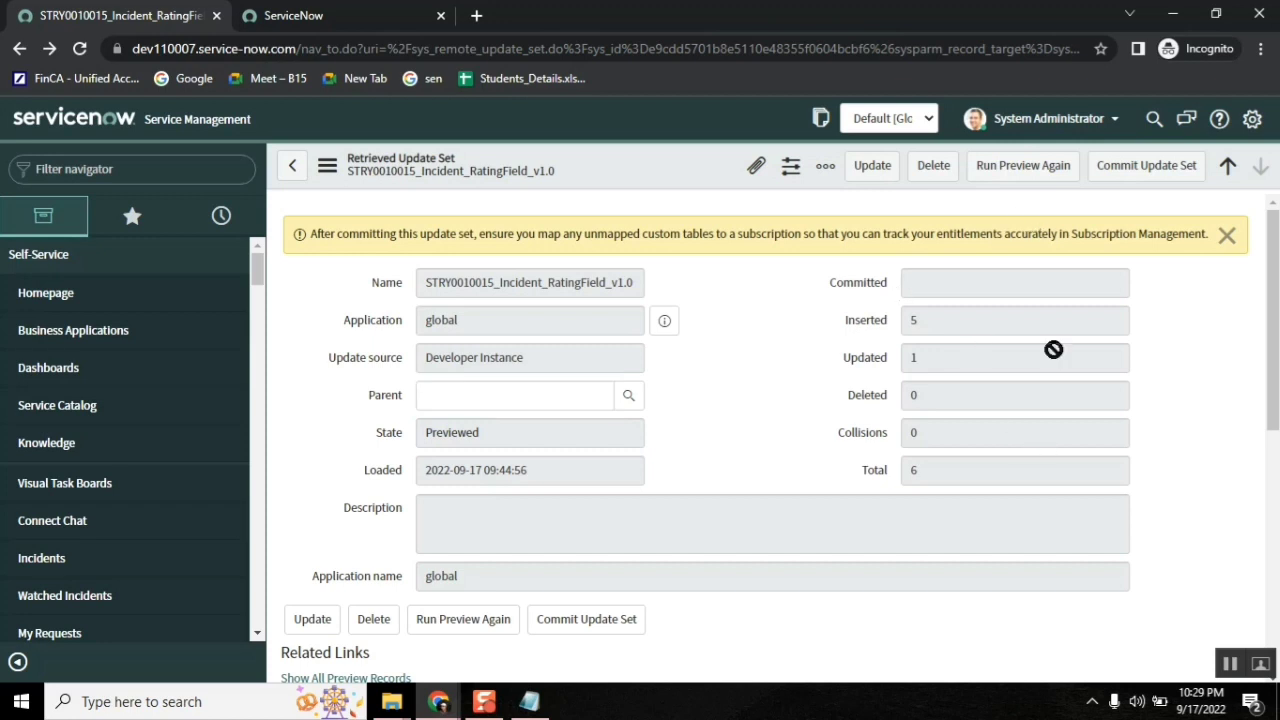
click(1152, 170)
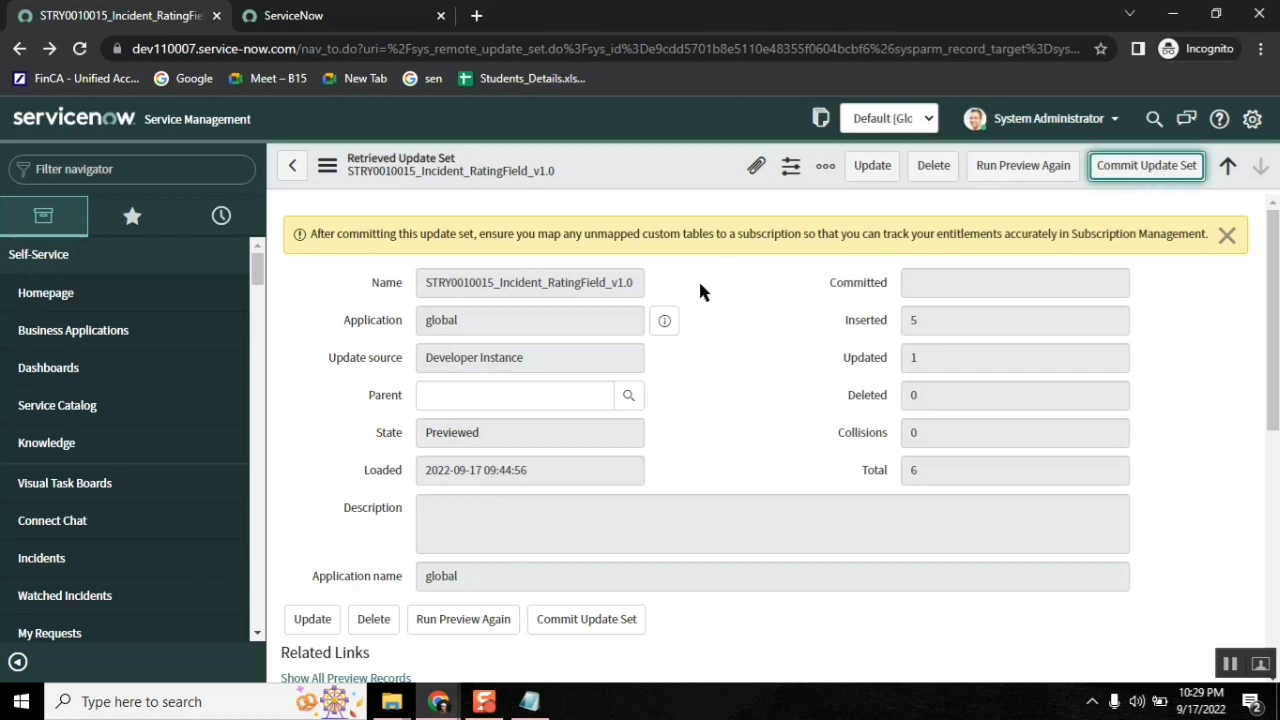